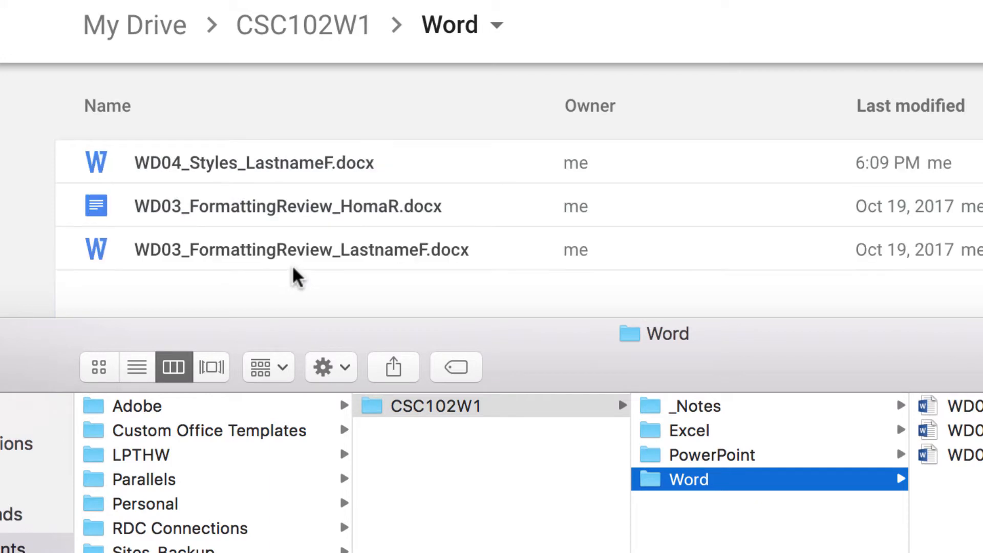
# Move the Finder window aside and close it so the Drive Word folder's three files show
pyautogui.moveTo(28, 350); pyautogui.dragTo(702, 315)
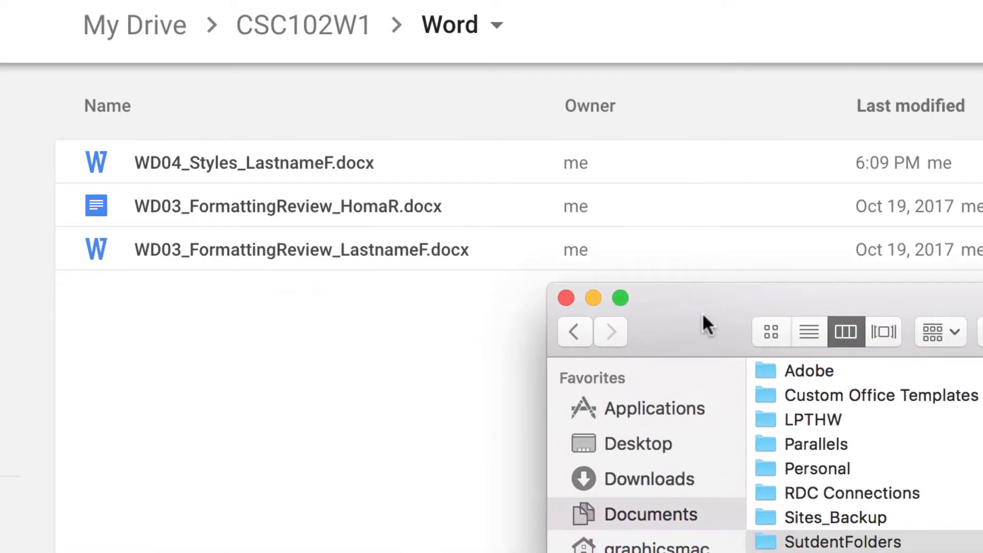
pyautogui.click(566, 297)
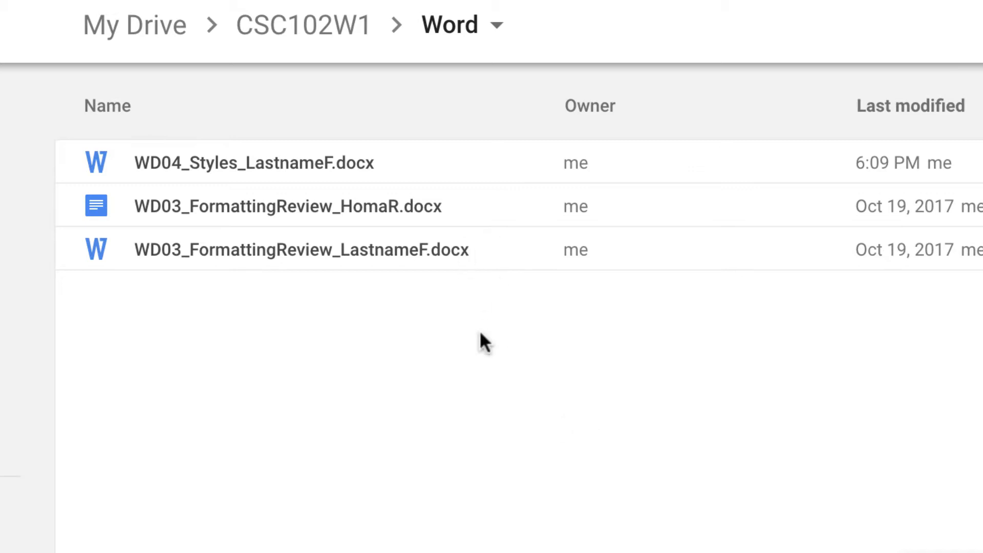
# Open WD04_Styles_LastnameF.docx as a Google Doc, then view the WD04_Styles_SAMPLE.pdf tab for comparison
pyautogui.doubleClick(203, 161)
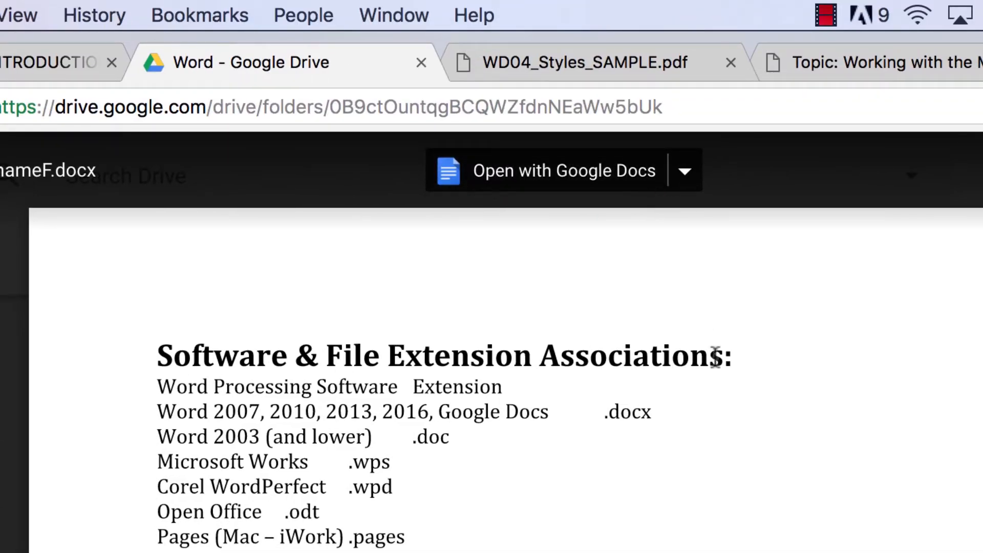
pyautogui.click(549, 174)
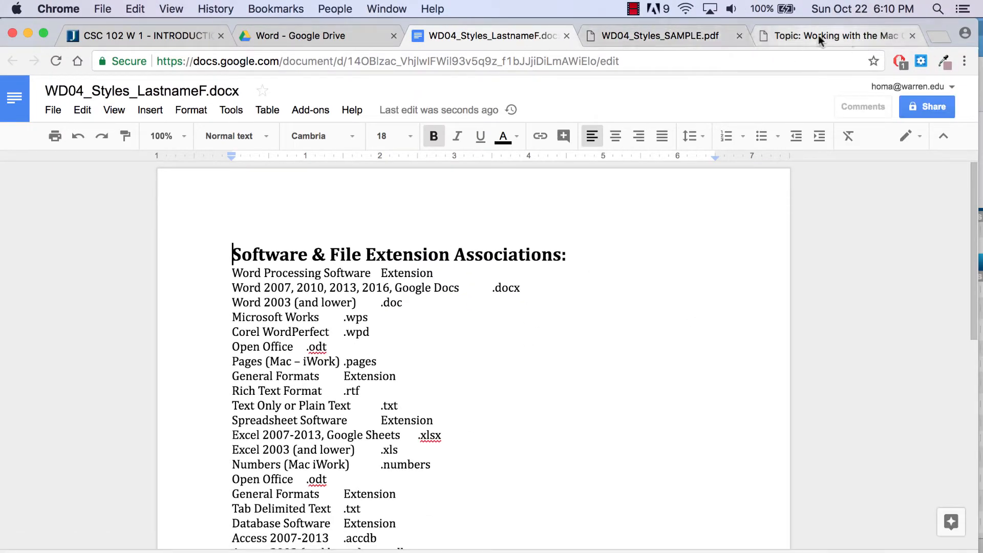
pyautogui.click(674, 36)
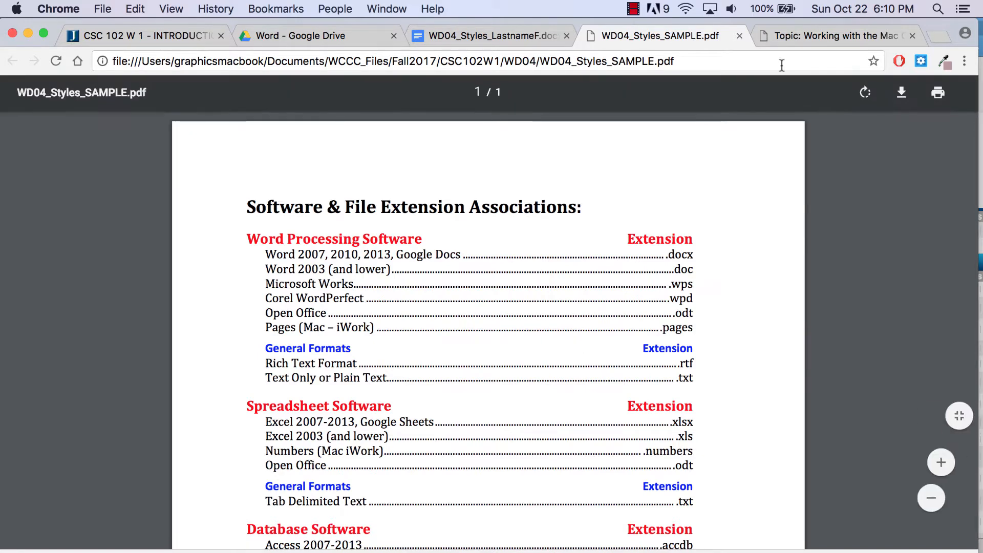
# Switch to the WD04_Styles_INSTRUCT.pdf tab to read the exercise instructions
pyautogui.click(822, 30)
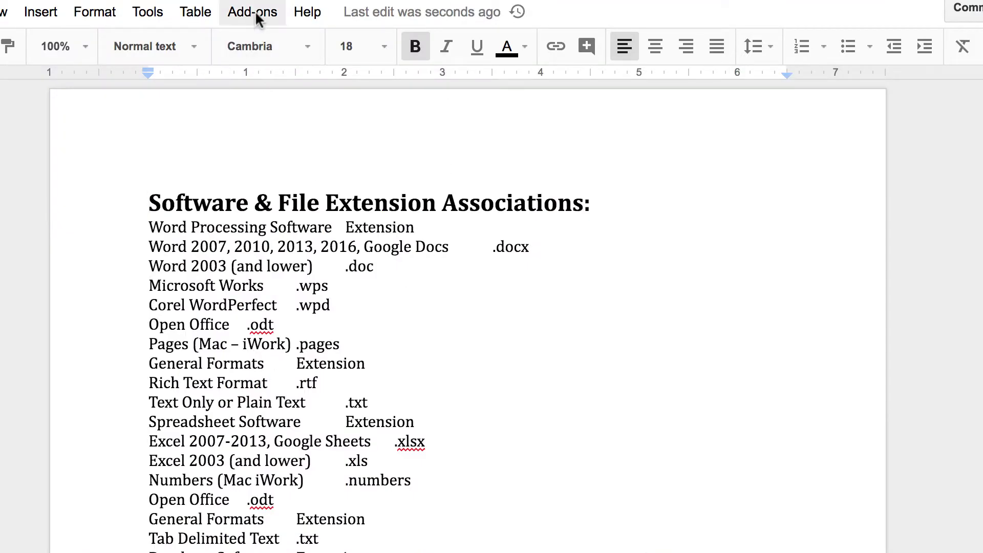
# Activate the Show ¶ add-on and show all hidden characters, including paragraph marks and tabs
pyautogui.click(252, 11)
pyautogui.click(426, 90)
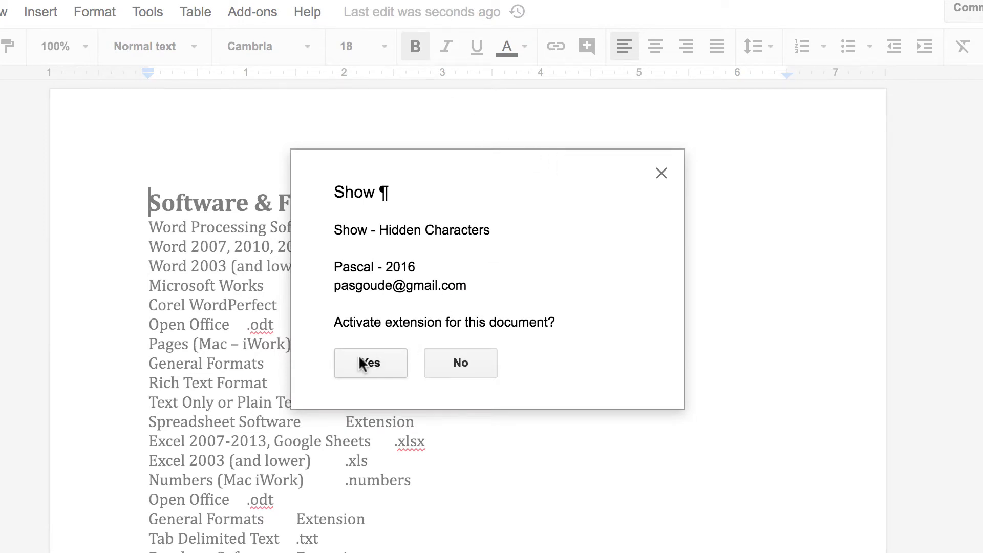
pyautogui.click(370, 362)
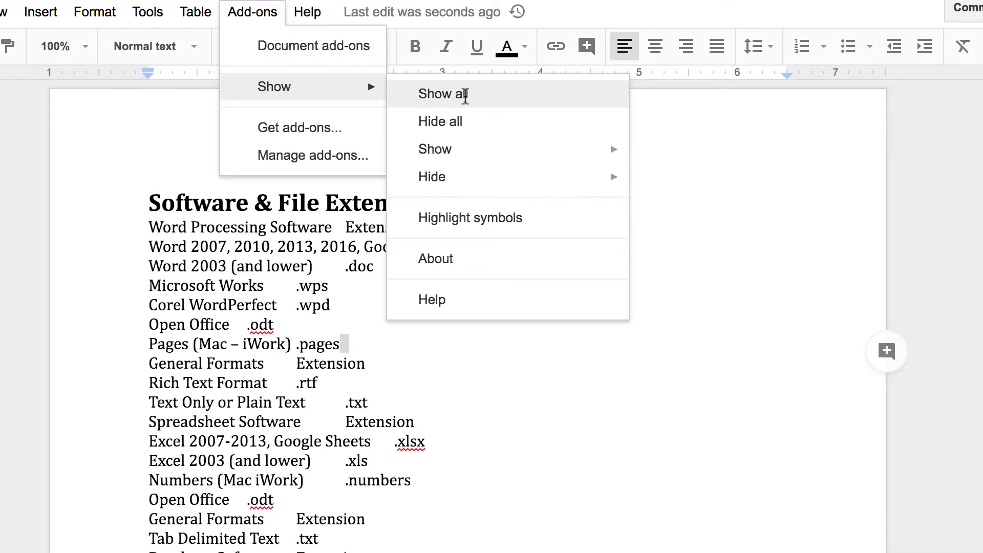
pyautogui.click(465, 95)
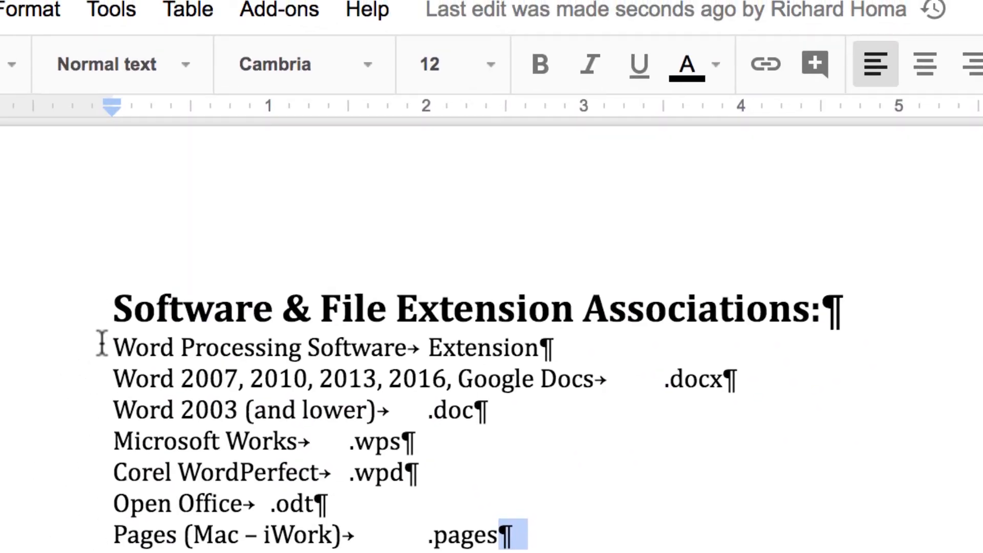
# Make the Word Processing Software line red, 14 pt and bold
pyautogui.moveTo(102, 342); pyautogui.dragTo(619, 340)
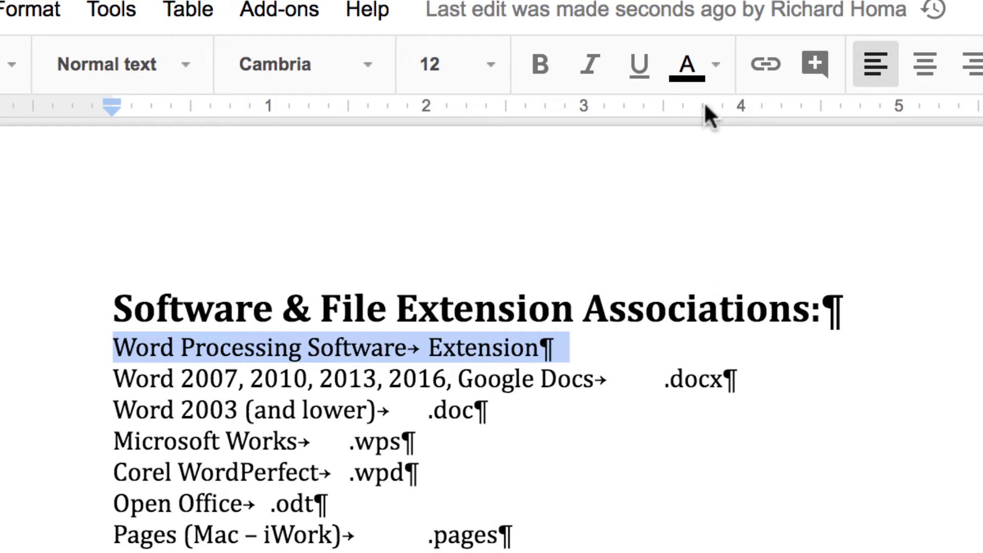
pyautogui.click(717, 69)
pyautogui.click(732, 227)
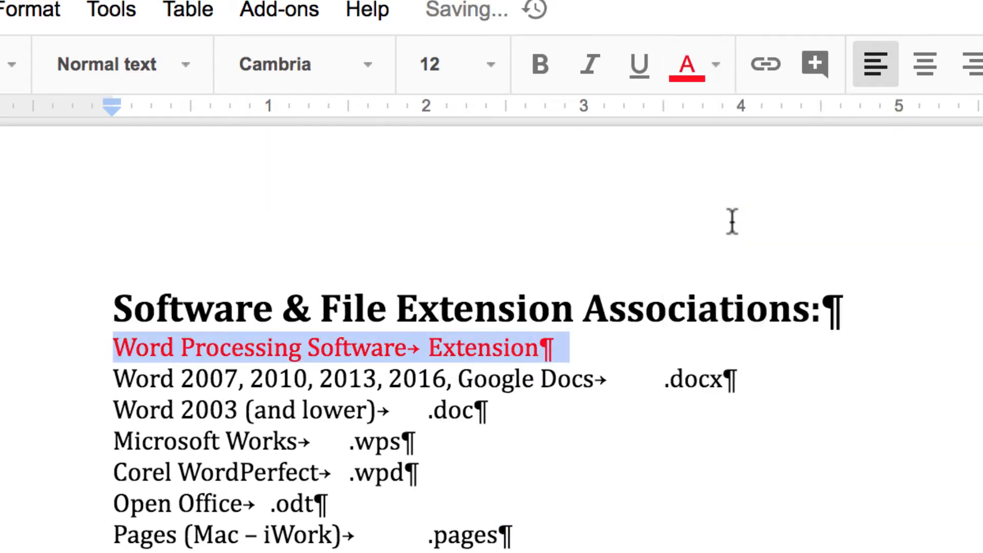
pyautogui.click(489, 72)
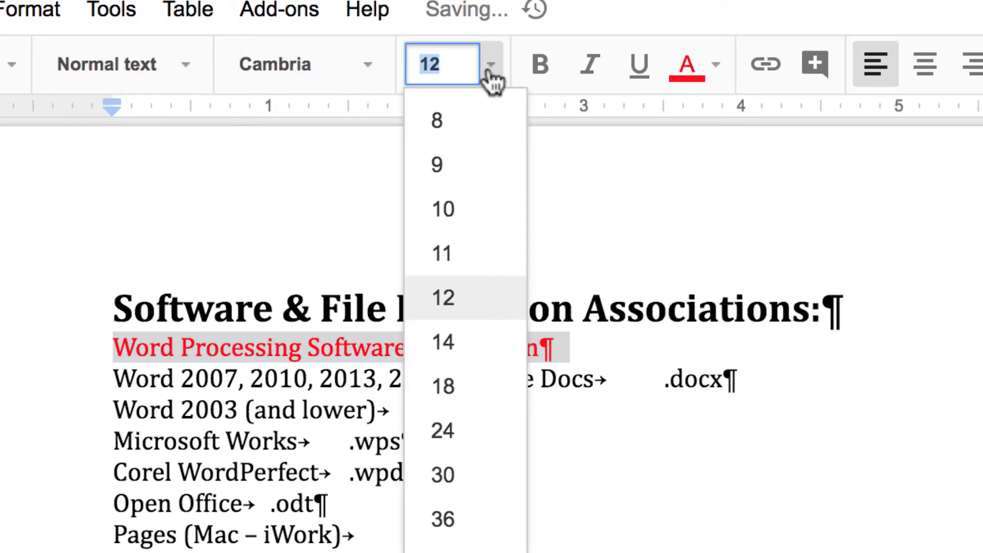
pyautogui.click(490, 347)
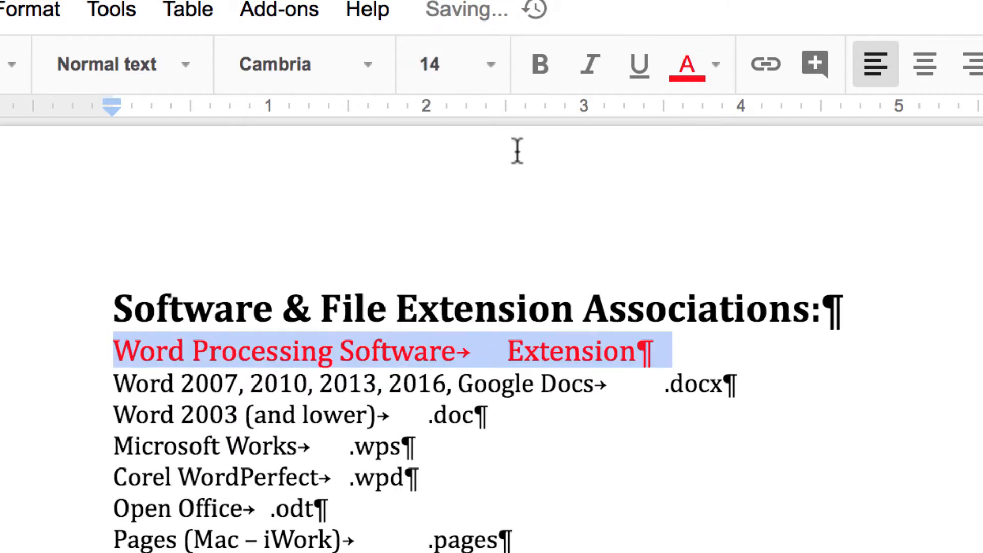
pyautogui.click(541, 71)
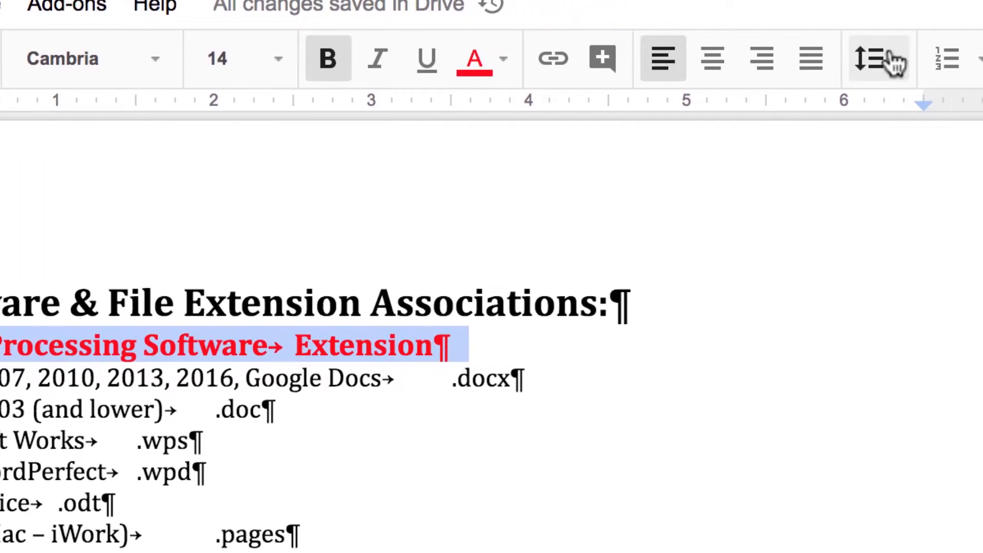
# Give the line 18 pt of custom spacing before it
pyautogui.click(894, 60)
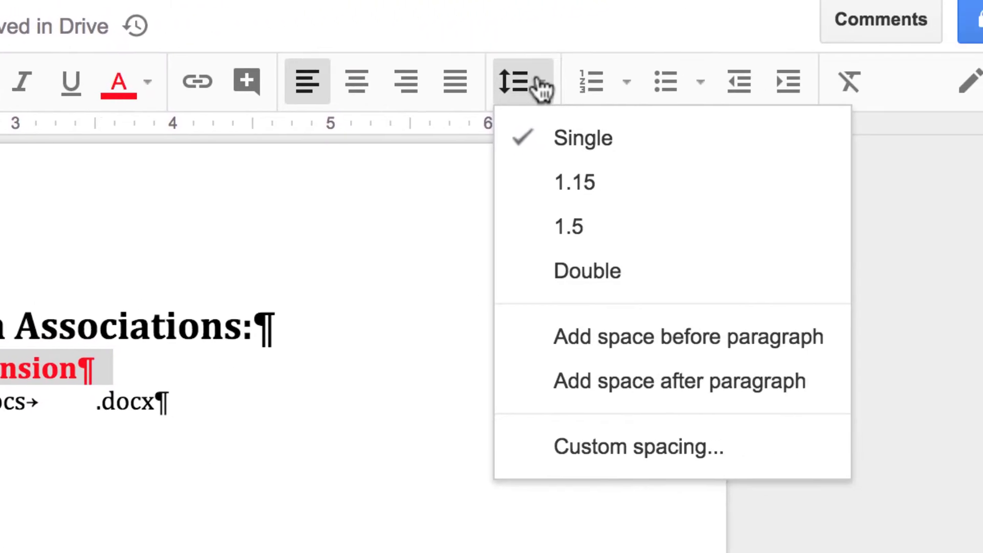
pyautogui.click(593, 451)
pyautogui.moveTo(215, 415); pyautogui.dragTo(97, 415)
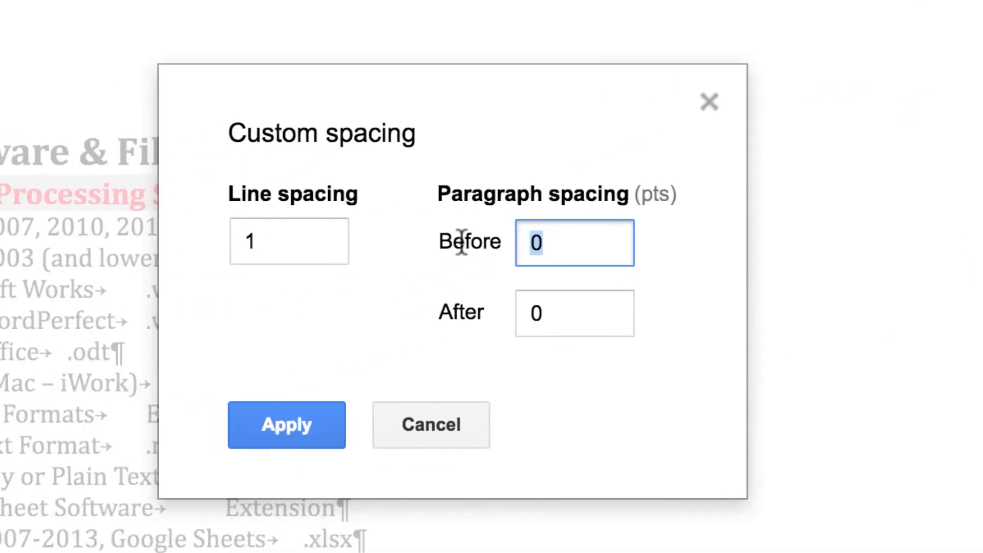
pyautogui.write('18')
pyautogui.click(267, 419)
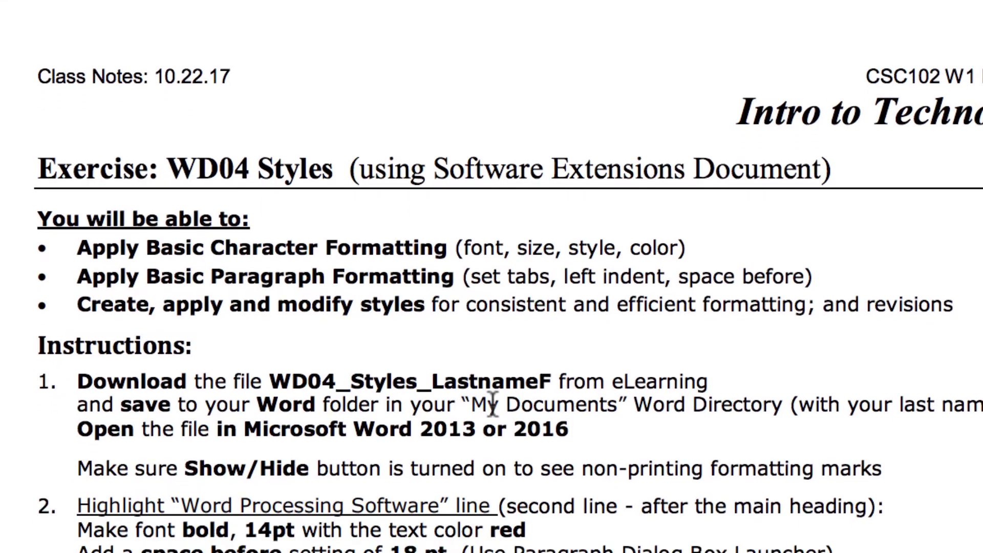
pyautogui.scroll(-3, 226, 382)
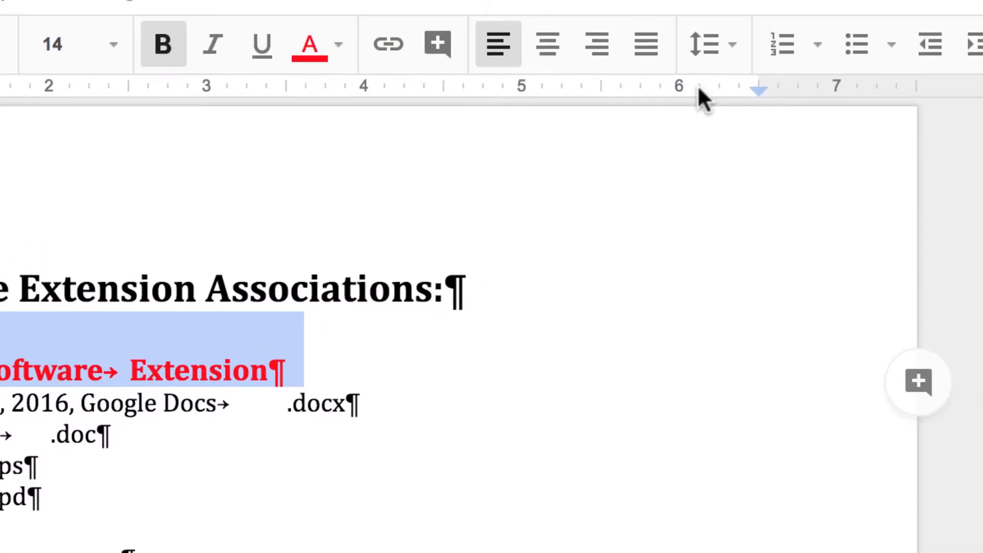
# Add a right-aligned tab stop at 6.00 inches on the Word Processing Software line
pyautogui.click(679, 90)
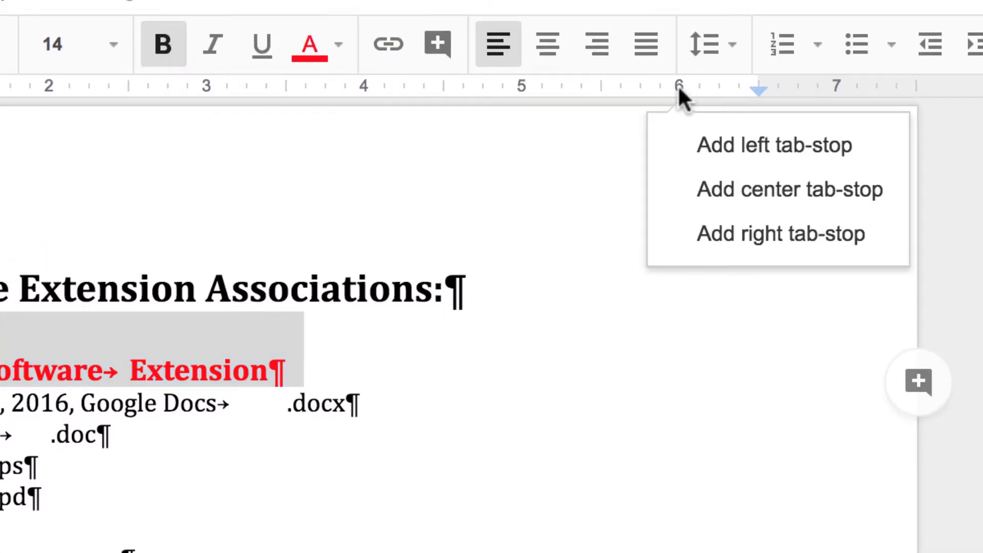
pyautogui.click(722, 241)
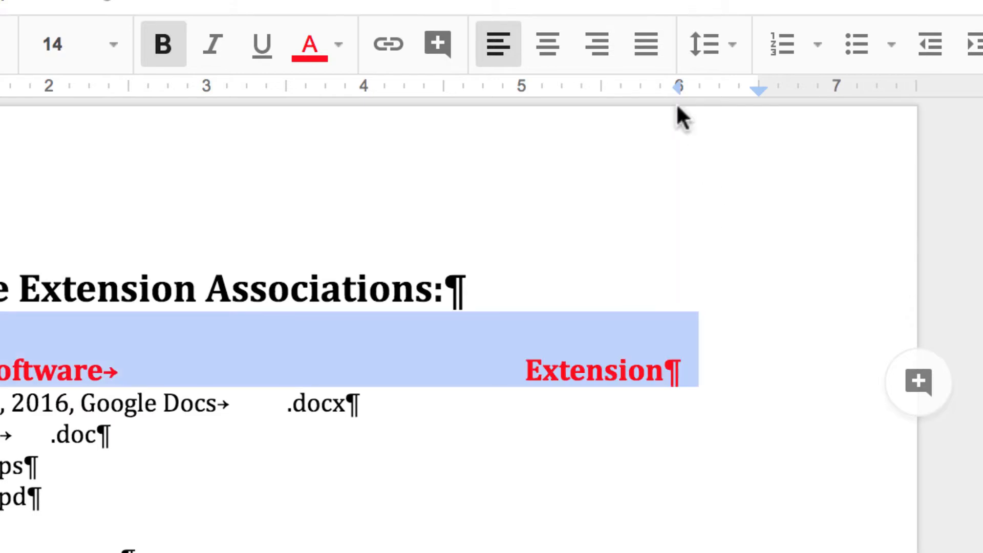
pyautogui.moveTo(674, 86)
pyautogui.mouseDown()
pyautogui.moveTo(693, 83)
pyautogui.moveTo(676, 84)
pyautogui.mouseUp()
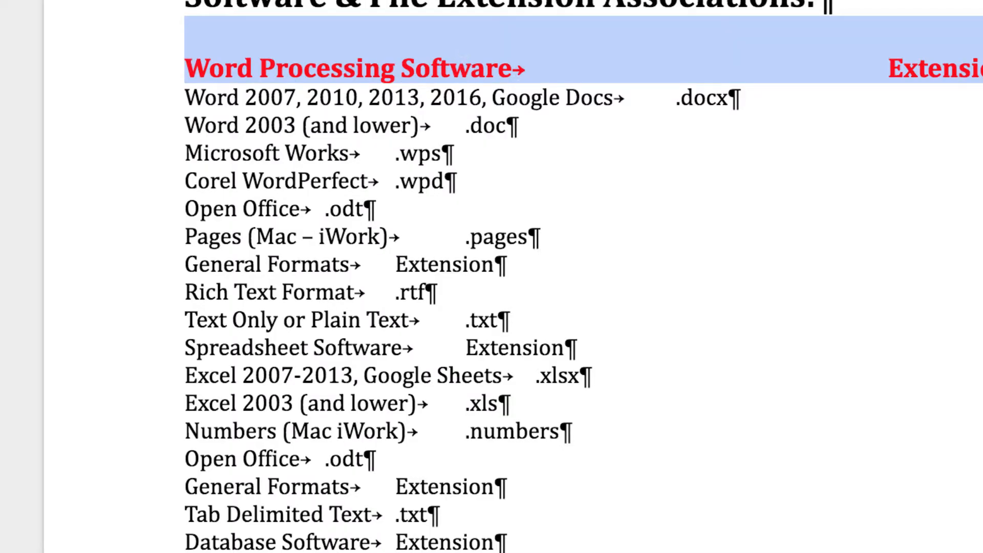
# Update the Heading 1 paragraph style to match the red, bold Word Processing Software line
pyautogui.click(103, 0)
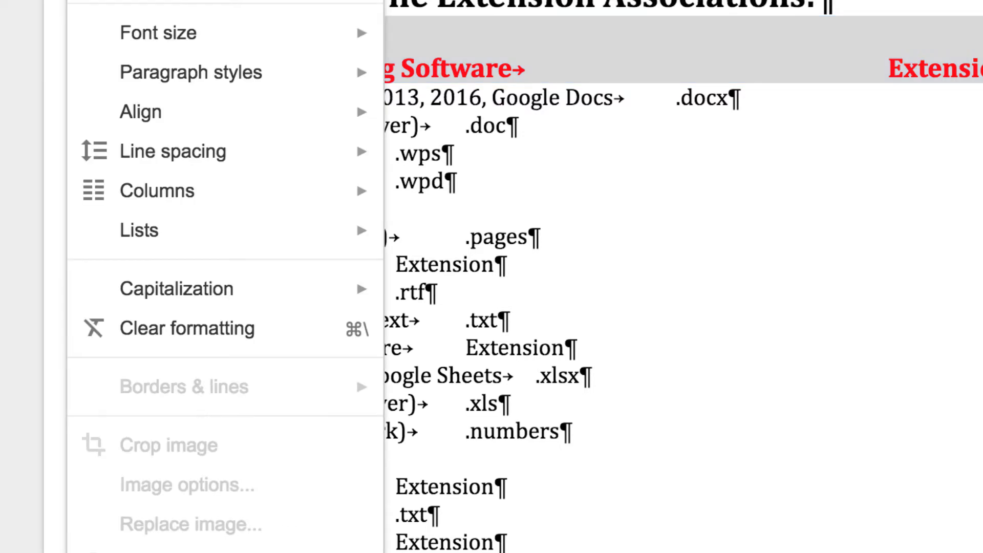
pyautogui.moveTo(177, 74)
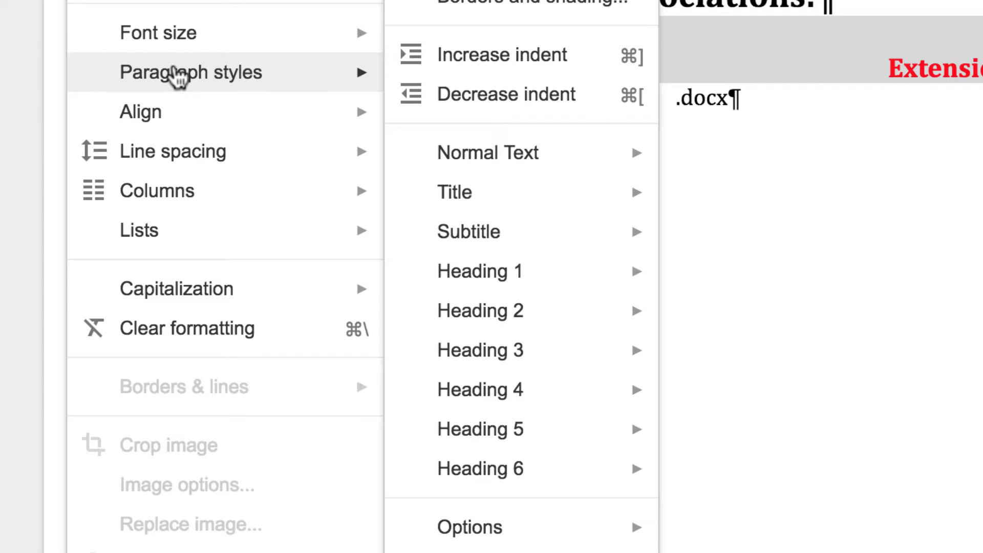
pyautogui.press('Escape')
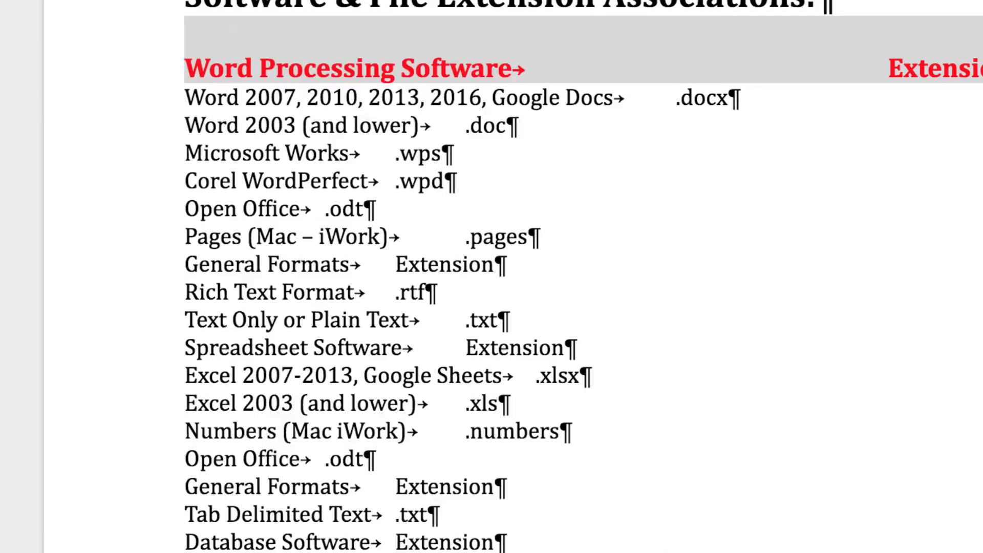
pyautogui.click(102, 1)
pyautogui.moveTo(177, 153)
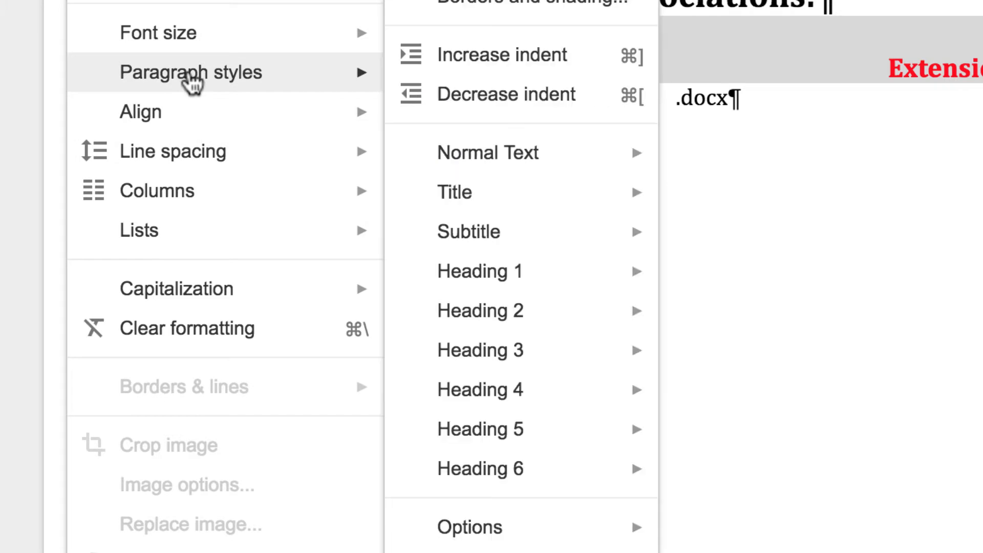
pyautogui.moveTo(493, 266)
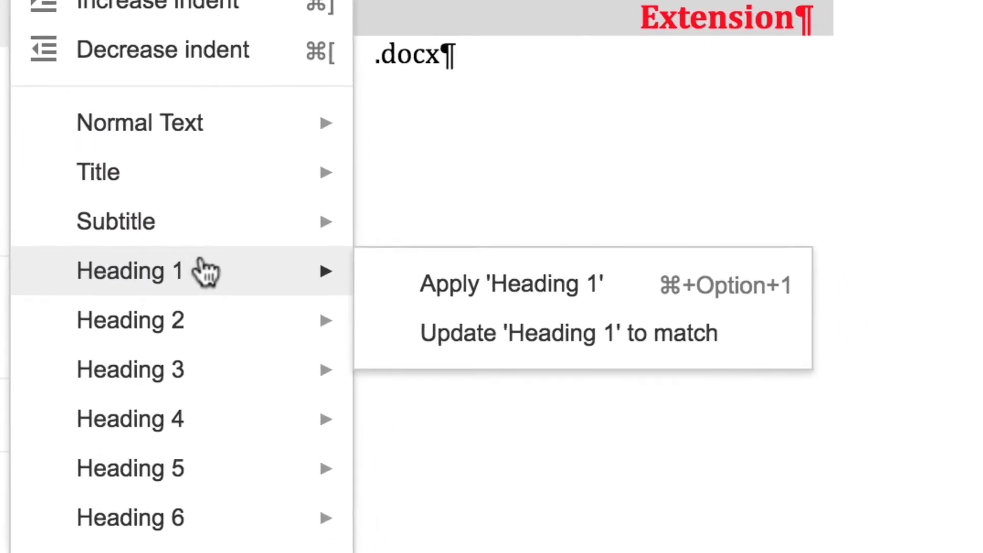
pyautogui.moveTo(302, 281)
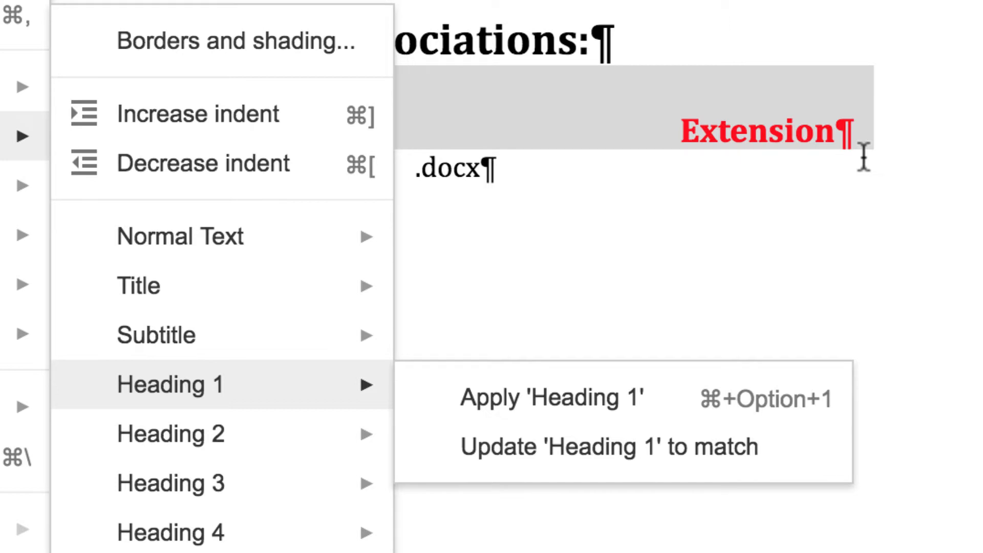
pyautogui.click(755, 450)
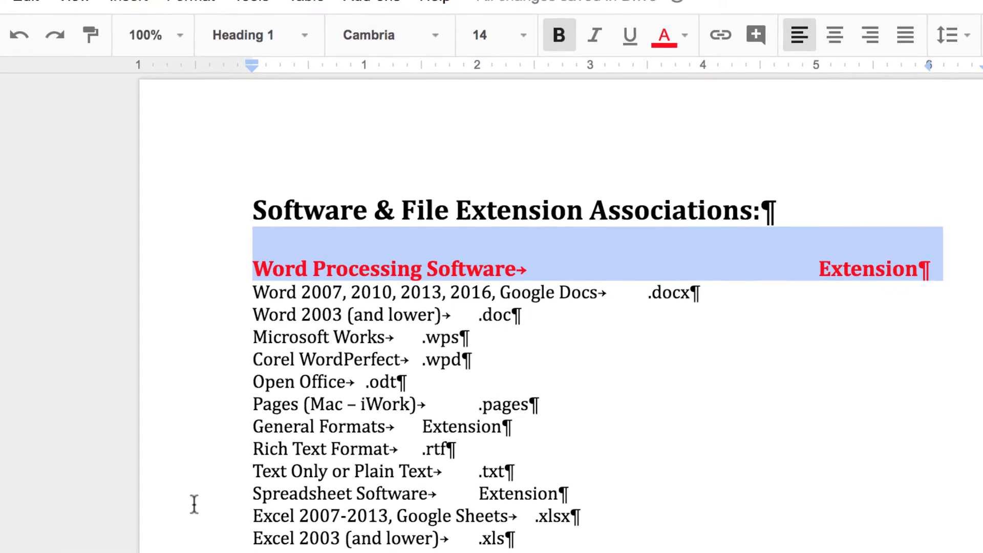
# Apply Heading 1 to the Spreadsheet Software line, then select the Word Processing Software heading line
pyautogui.moveTo(254, 493); pyautogui.dragTo(594, 498)
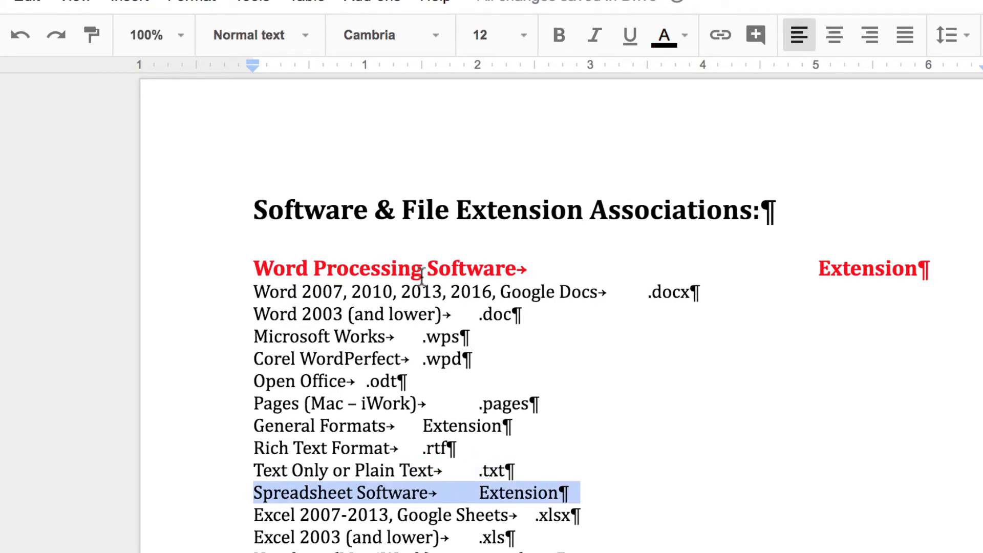
pyautogui.click(306, 37)
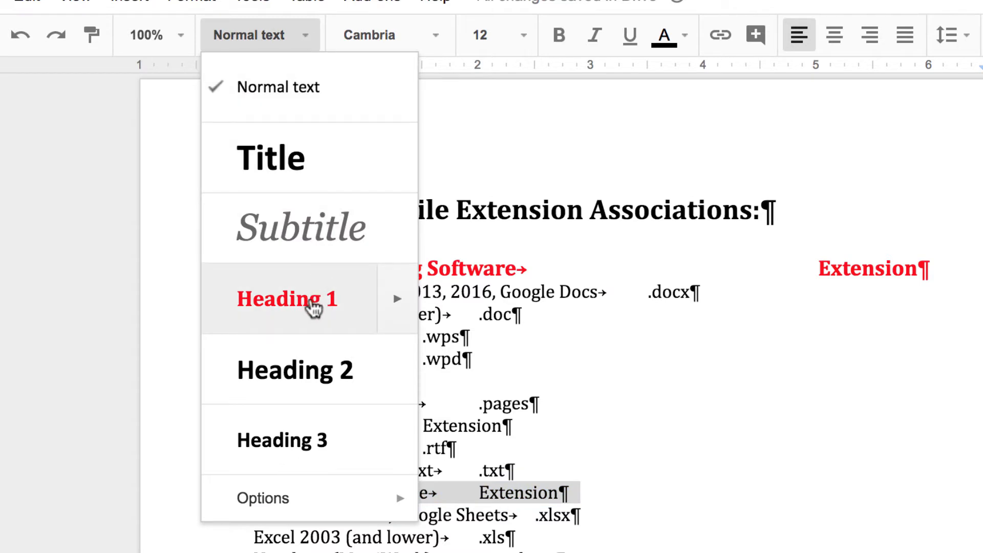
pyautogui.click(314, 308)
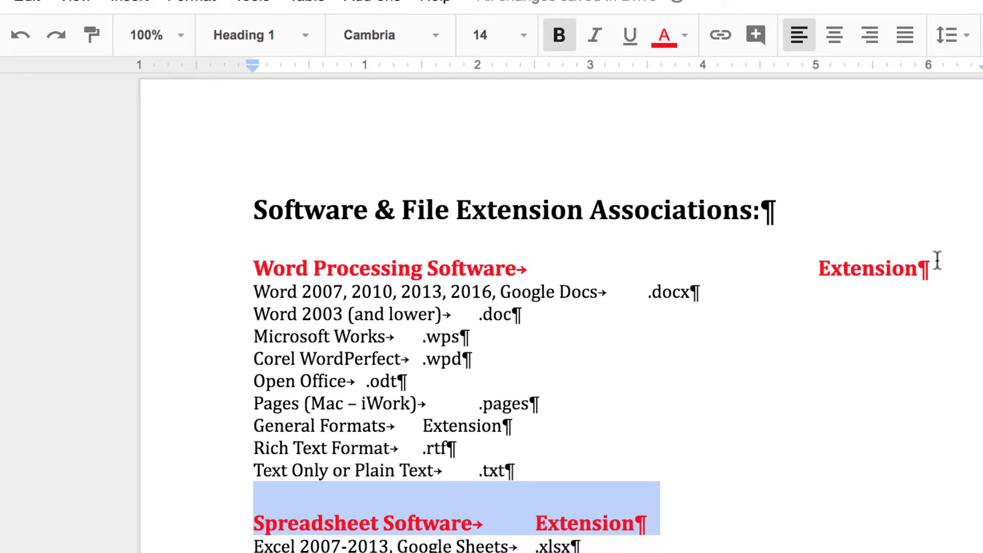
pyautogui.click(887, 268)
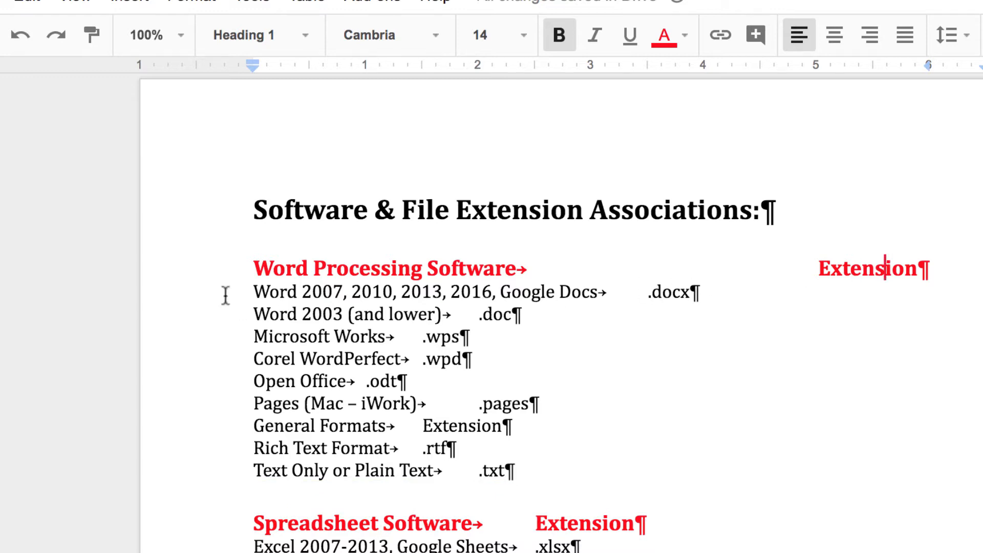
pyautogui.moveTo(252, 263); pyautogui.dragTo(937, 261)
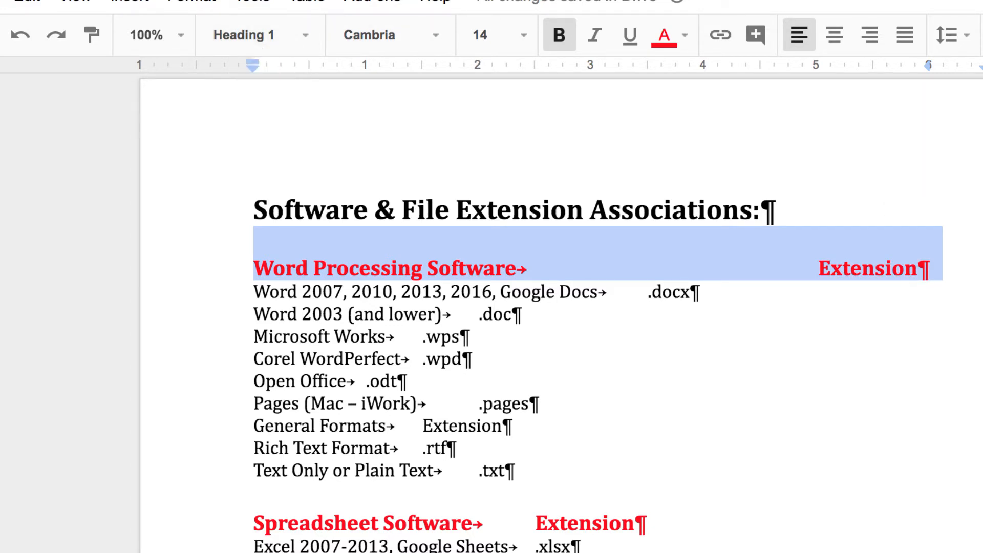
# Update Heading 1 to match the Word Processing Software heading's formatting
pyautogui.click(190, 2)
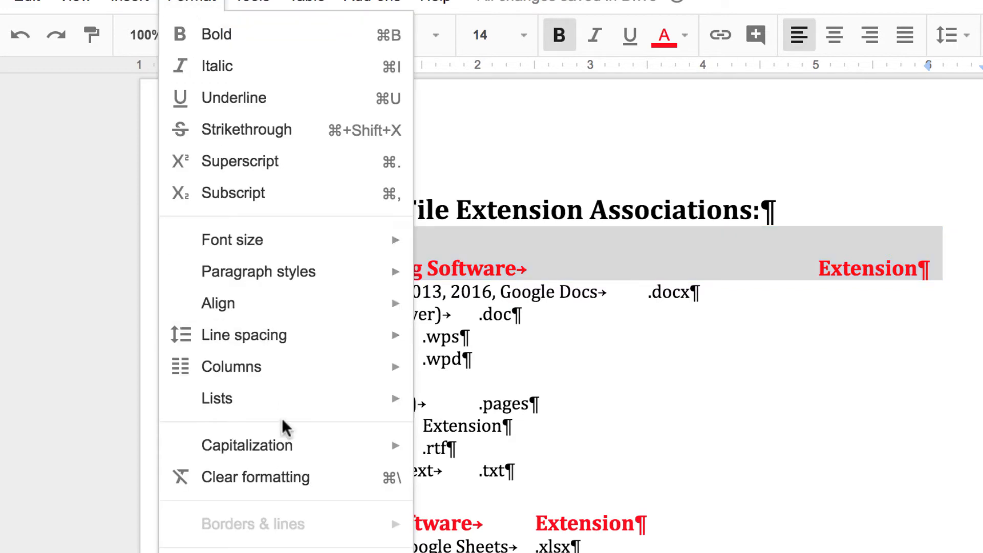
pyautogui.moveTo(322, 279)
pyautogui.moveTo(499, 435)
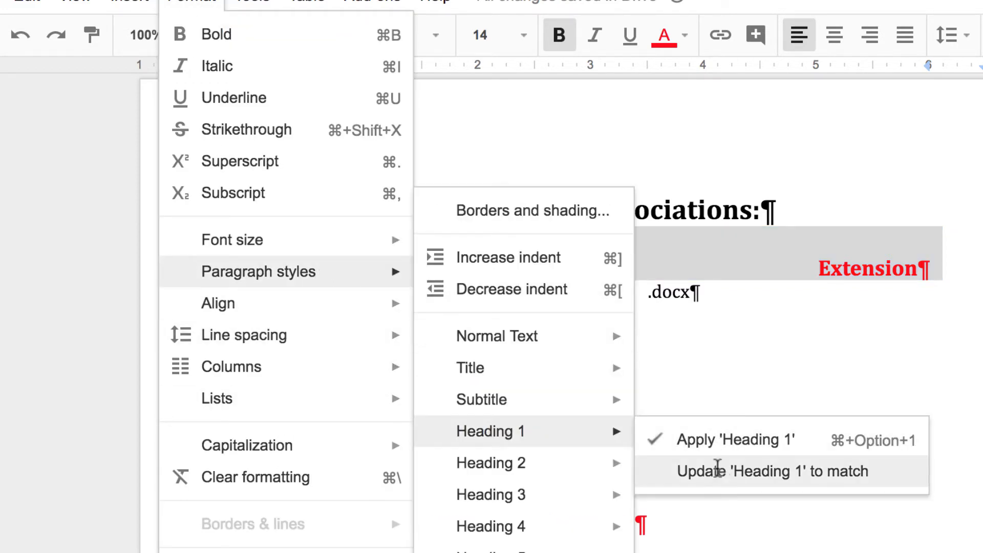
pyautogui.click(718, 470)
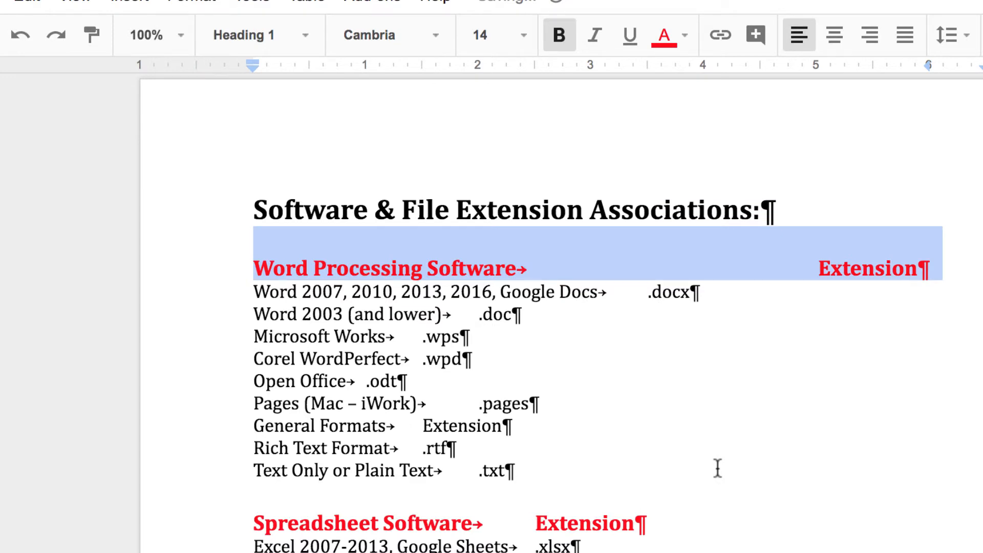
# Reapply Heading 1 to the Spreadsheet Software line
pyautogui.moveTo(250, 524); pyautogui.dragTo(759, 523)
pyautogui.click(304, 37)
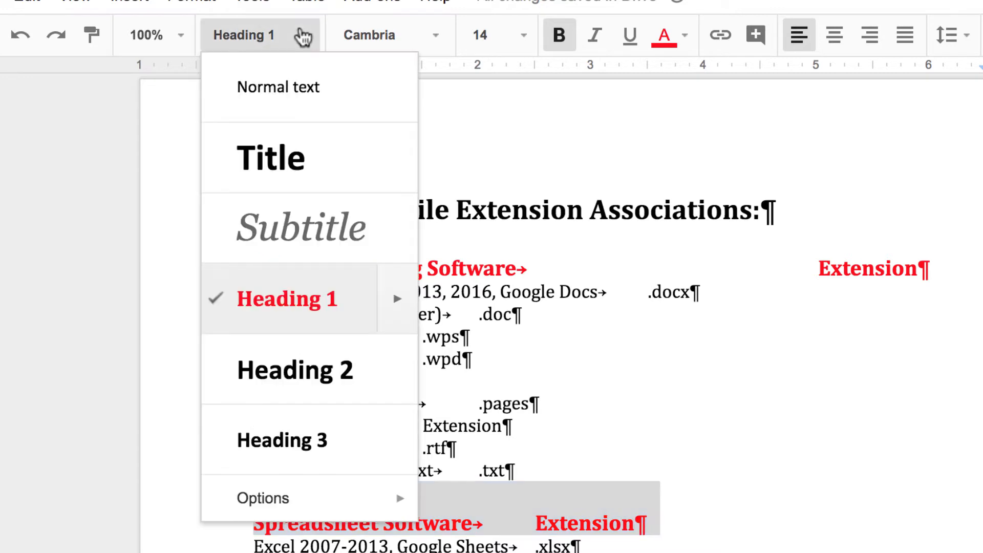
pyautogui.click(308, 315)
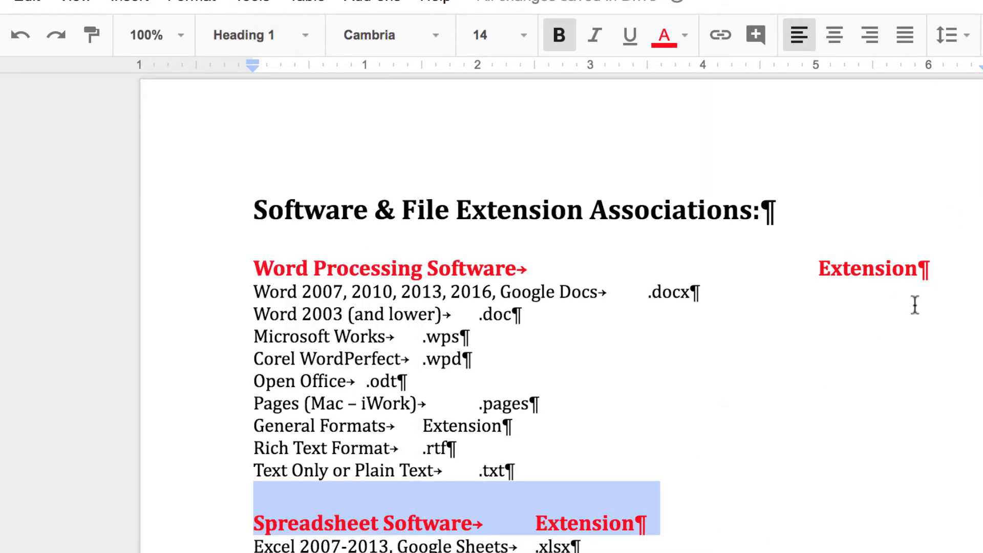
# Add a right tab stop at exactly 6 inches on the Spreadsheet Software heading
pyautogui.click(952, 63)
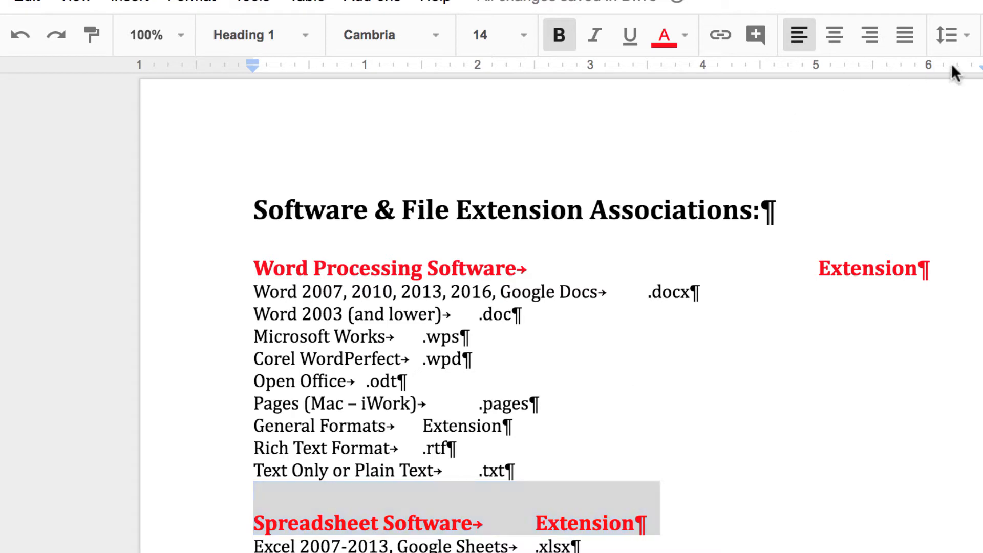
pyautogui.click(975, 169)
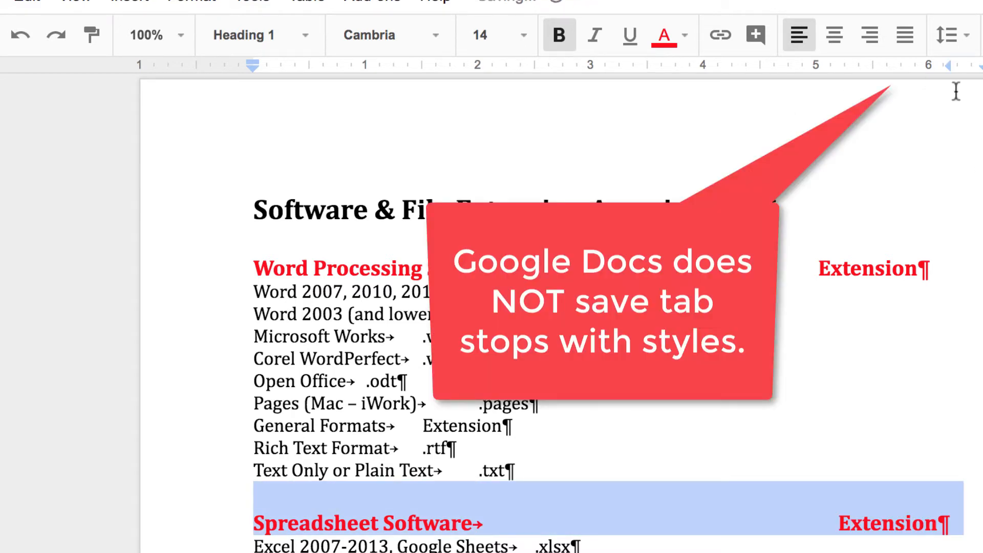
pyautogui.moveTo(949, 66); pyautogui.dragTo(926, 63)
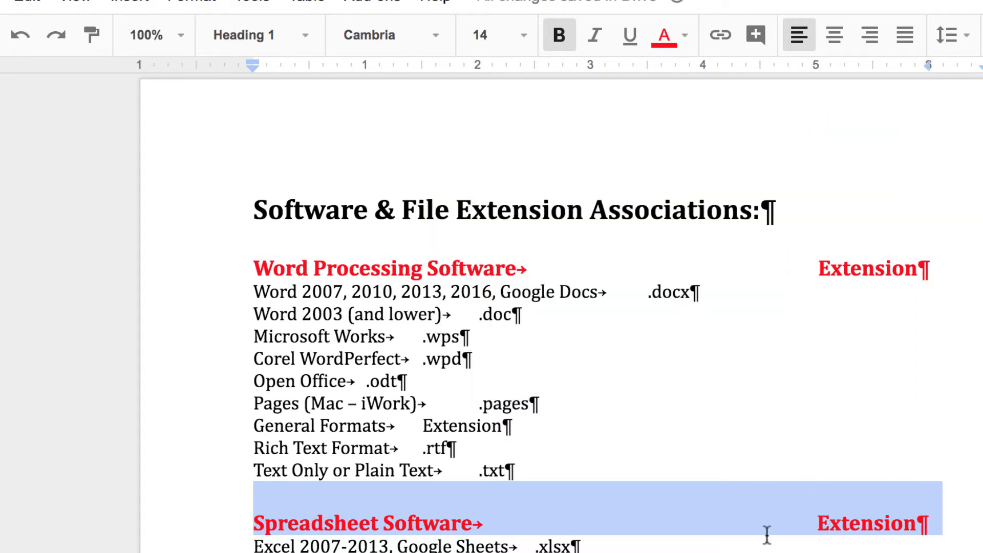
# Apply Heading 1 to the Presentation Software line so it turns red and bold
pyautogui.scroll(-1, 560, 313)
pyautogui.scroll(-10, 759, 551)
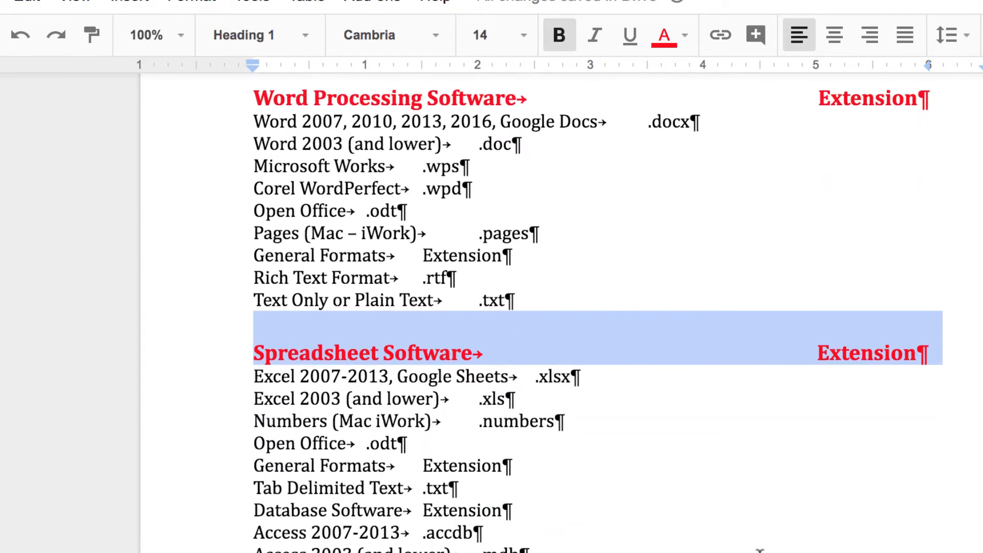
pyautogui.scroll(-1, 742, 549)
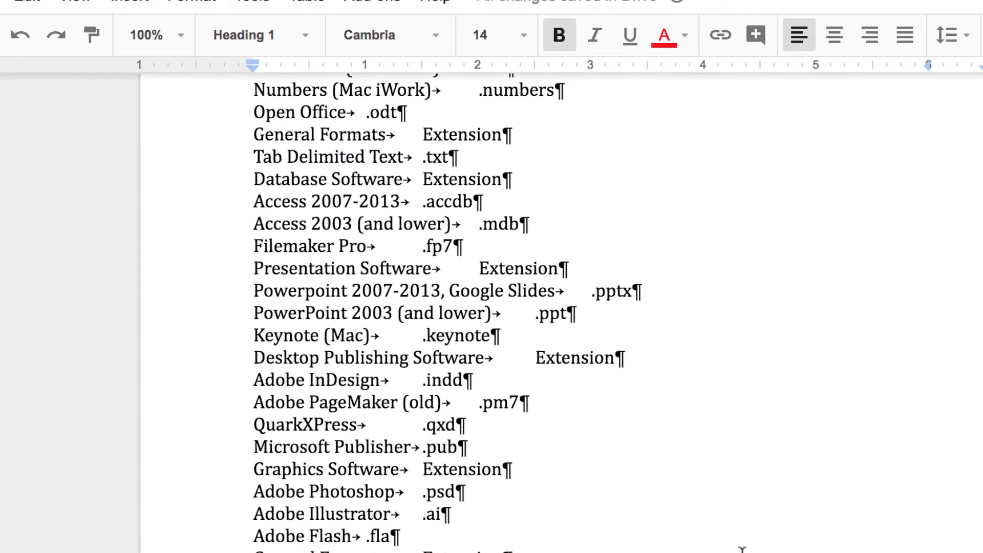
pyautogui.moveTo(251, 269); pyautogui.dragTo(625, 269)
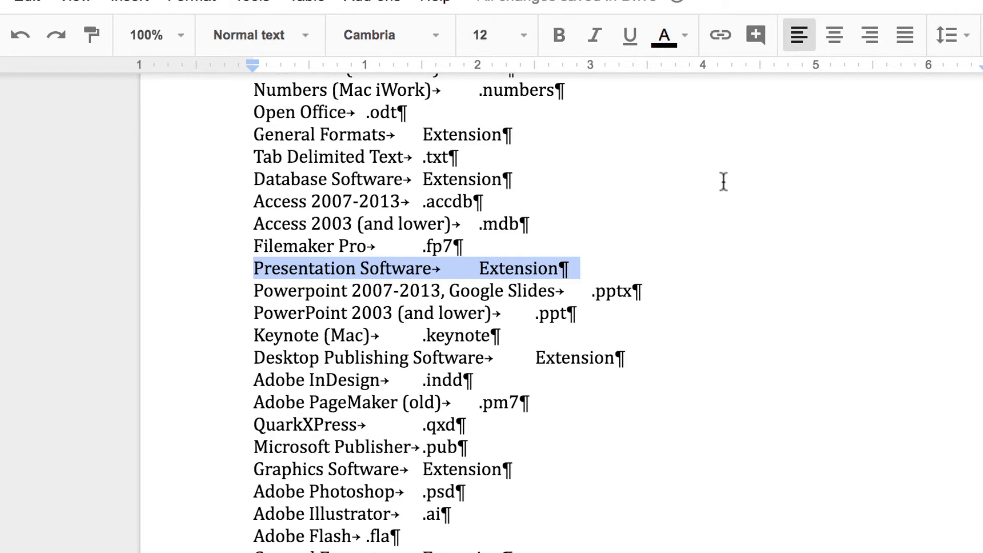
pyautogui.click(307, 42)
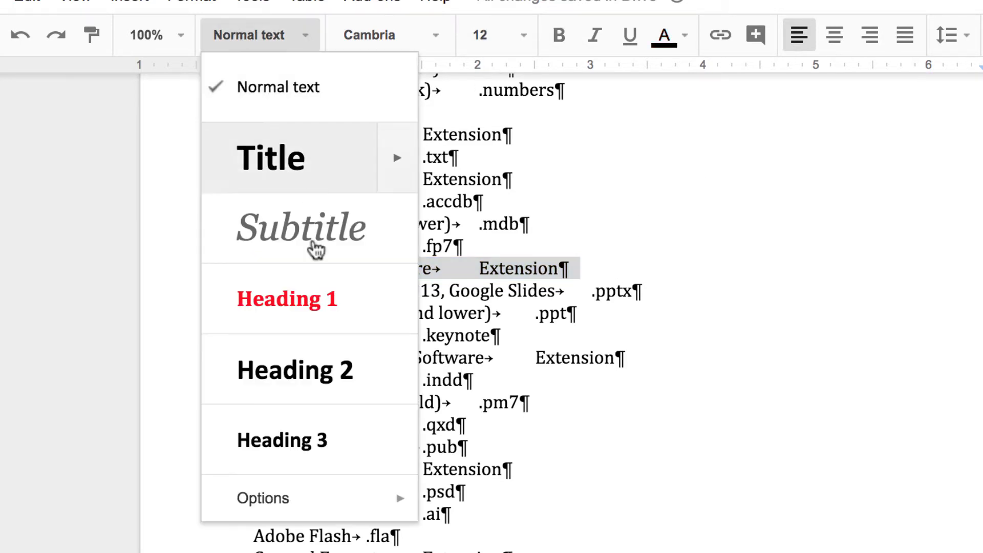
pyautogui.moveTo(405, 308)
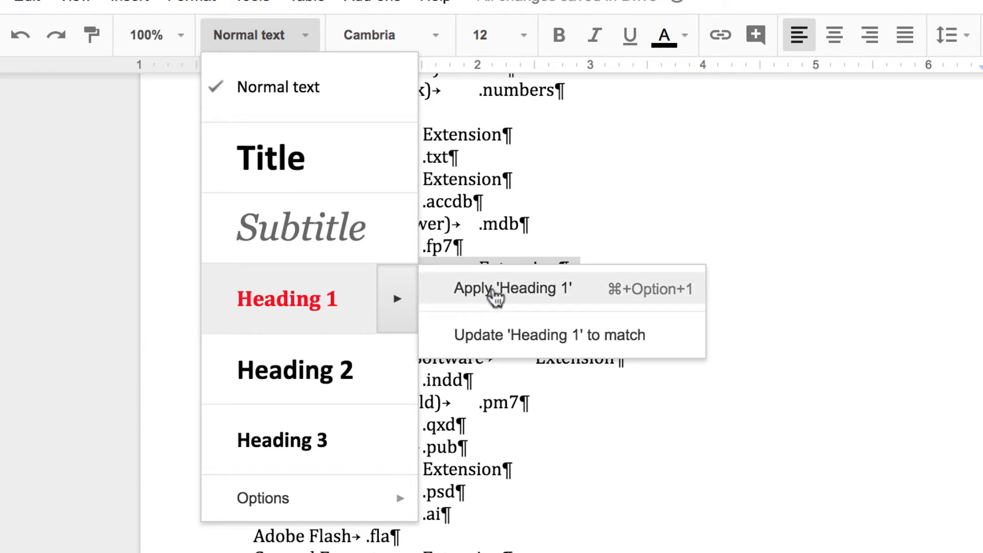
pyautogui.click(496, 292)
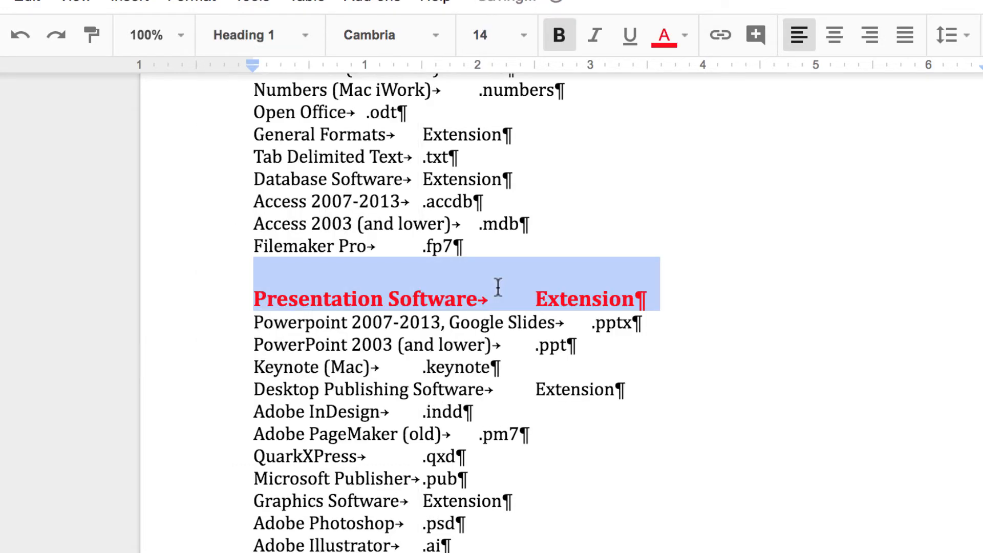
pyautogui.scroll(6, 497, 287)
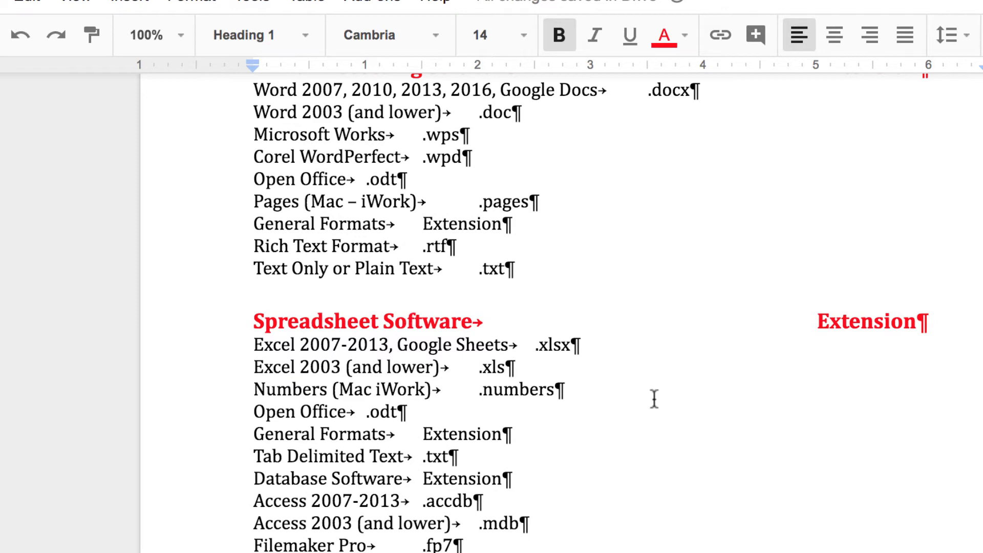
pyautogui.scroll(4, 675, 413)
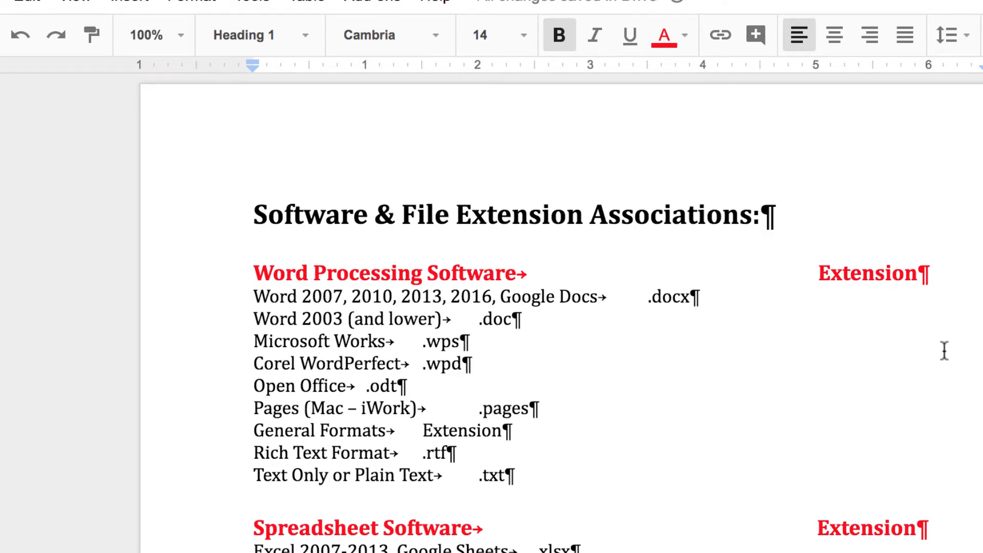
pyautogui.scroll(-6, 944, 351)
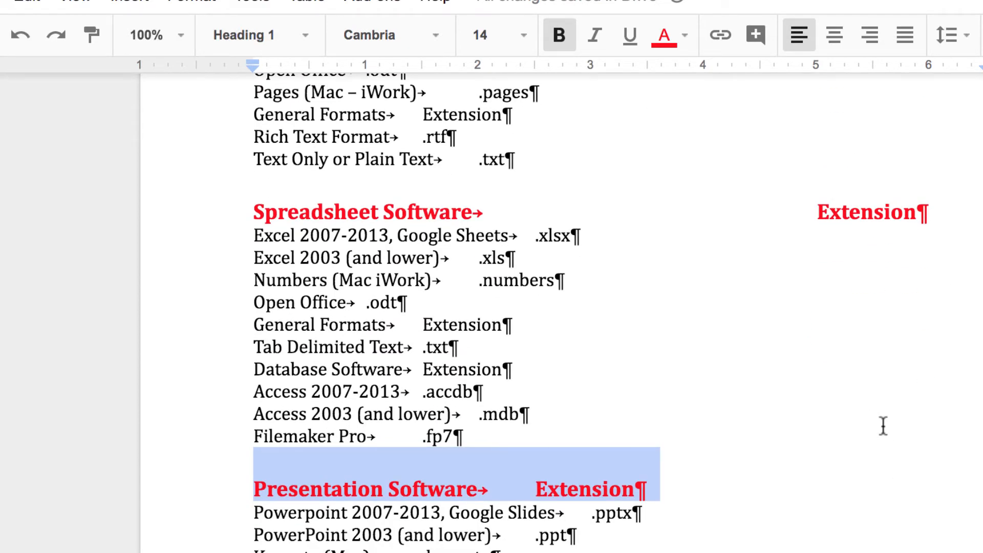
pyautogui.scroll(5, 883, 426)
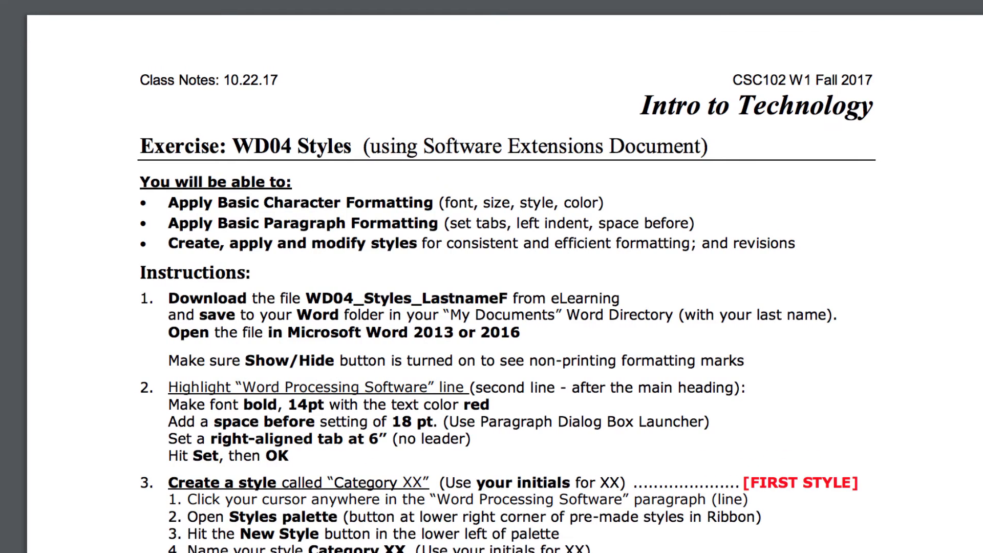
# Read steps 2–6 in the instructions PDF, then return to the Google Doc at Word 2007
pyautogui.scroll(-3, 477, 302)
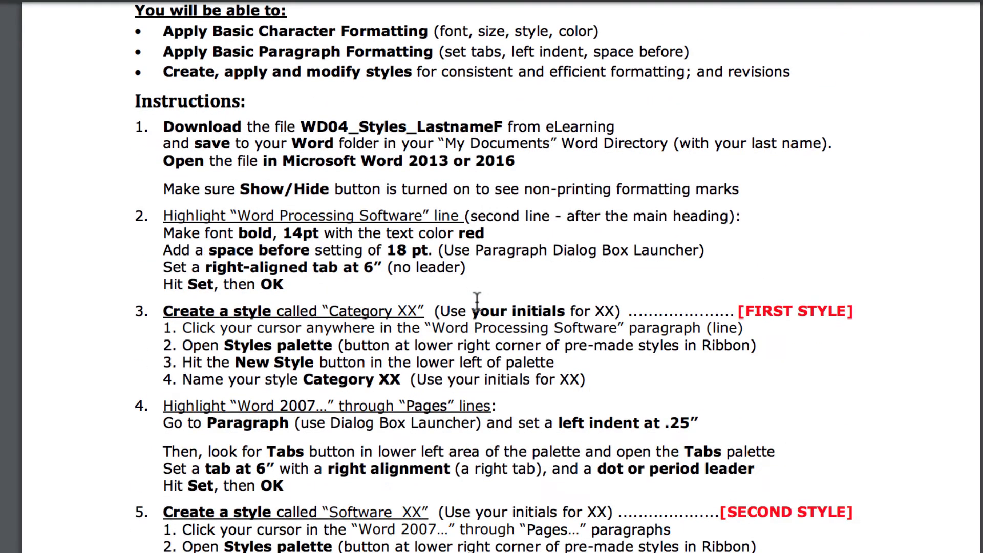
pyautogui.scroll(-3, 308, 220)
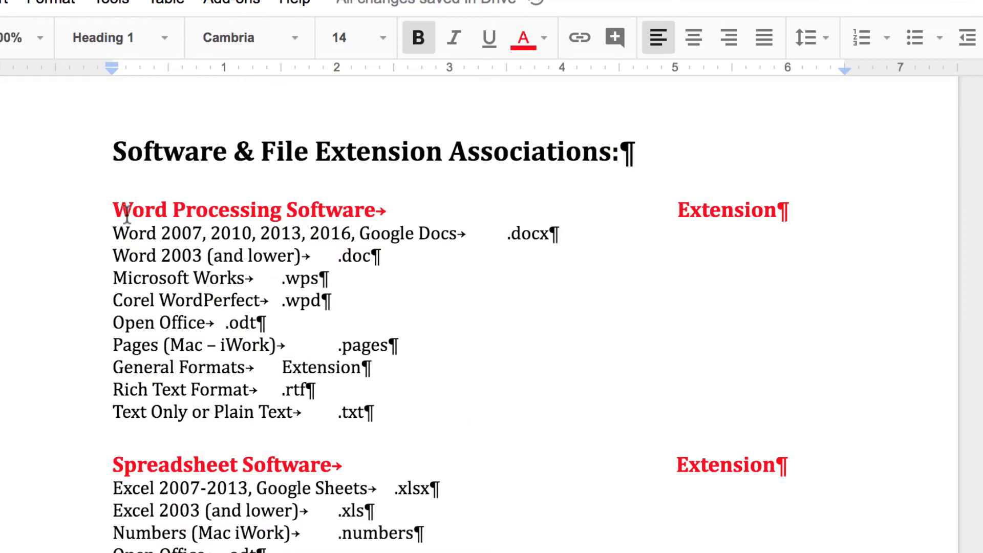
pyautogui.click(122, 234)
# Indent the Word 2007 through Pages lines 0.25 inch from the left
pyautogui.moveTo(126, 235); pyautogui.dragTo(430, 339)
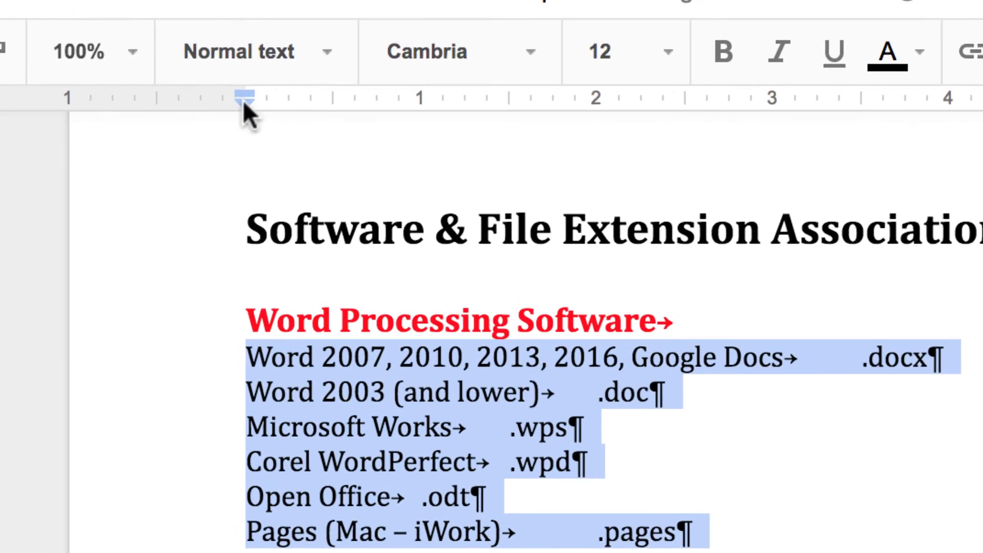
pyautogui.moveTo(112, 68); pyautogui.dragTo(134, 73)
pyautogui.moveTo(281, 118)
pyautogui.mouseDown()
pyautogui.moveTo(292, 119)
pyautogui.moveTo(290, 107)
pyautogui.mouseUp()
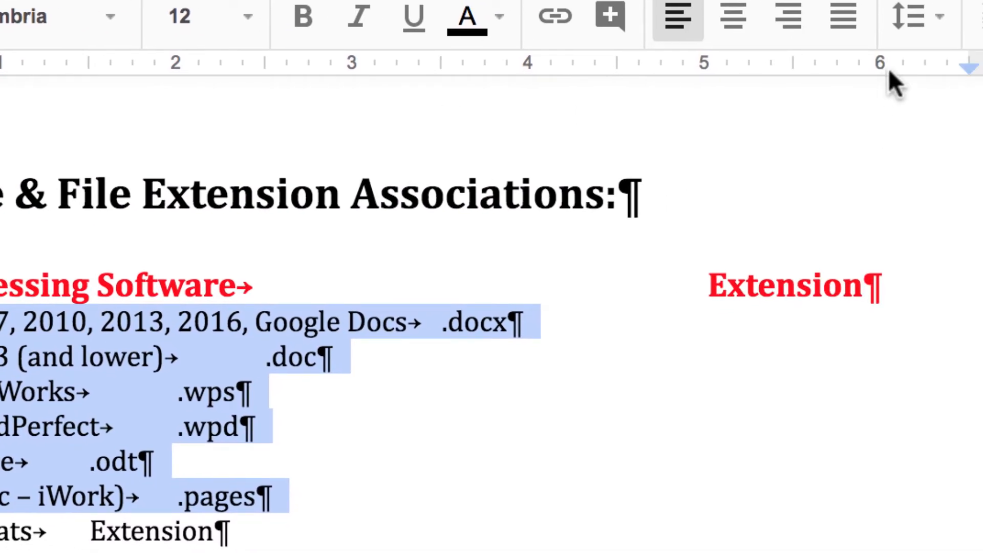
# Add a right tab stop at 6 inches so those lines' extensions right-align
pyautogui.click(882, 69)
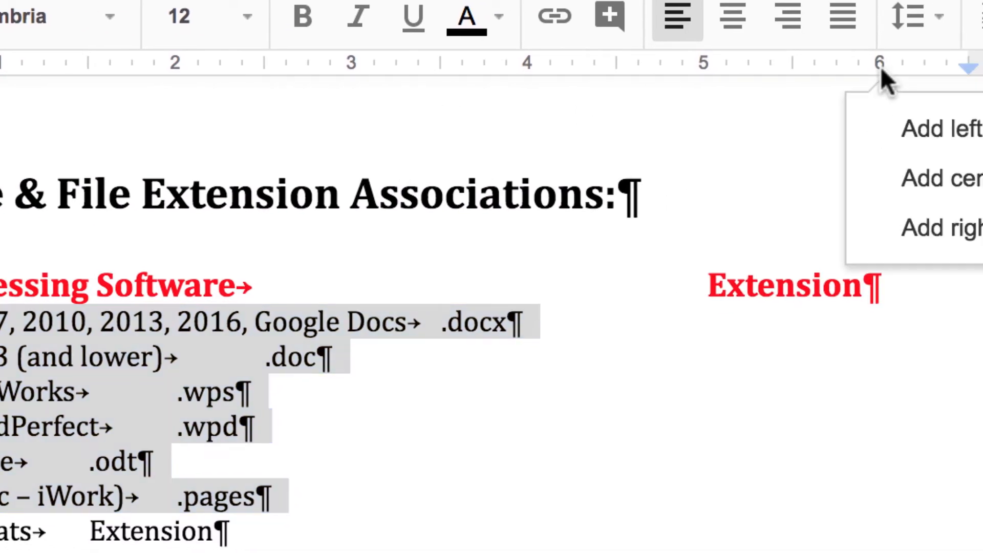
pyautogui.click(625, 256)
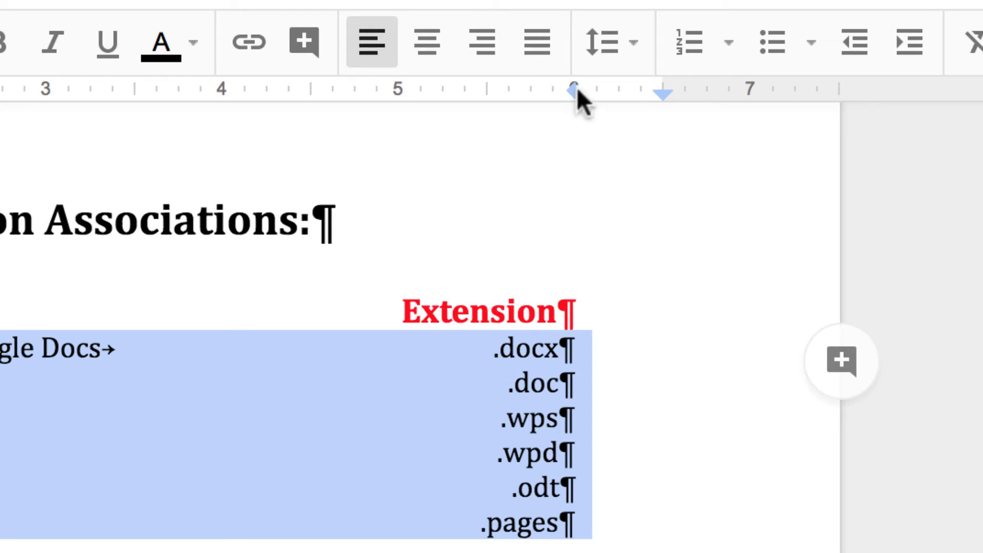
pyautogui.click(540, 89)
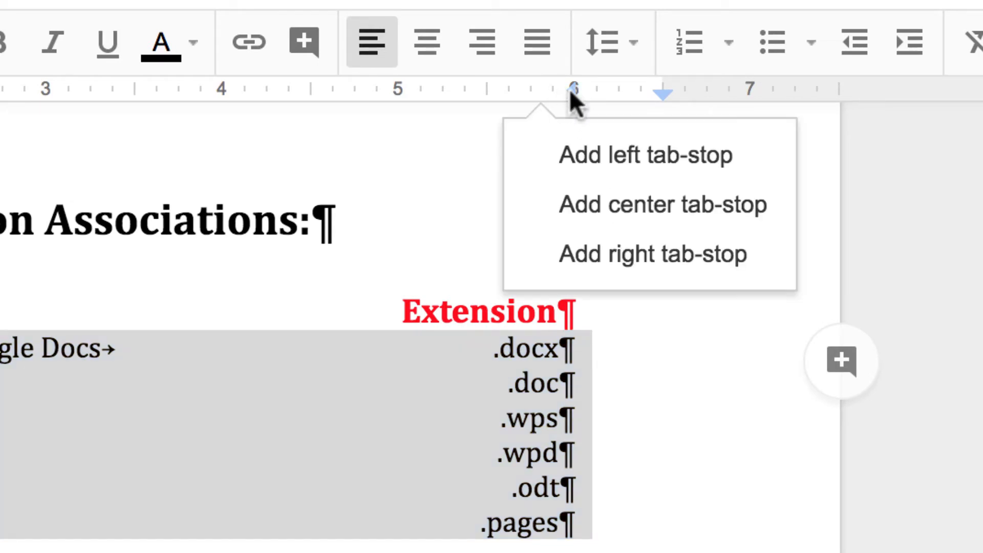
pyautogui.moveTo(571, 91)
pyautogui.mouseDown()
pyautogui.moveTo(540, 91)
pyautogui.moveTo(573, 93)
pyautogui.mouseUp()
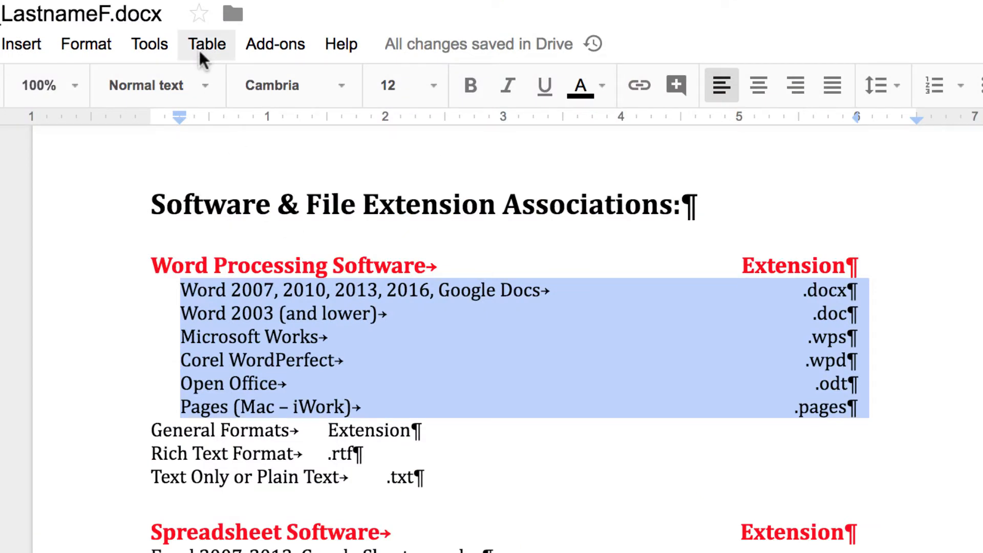
# Update the Heading 2 style to match the indented software lines
pyautogui.click(92, 49)
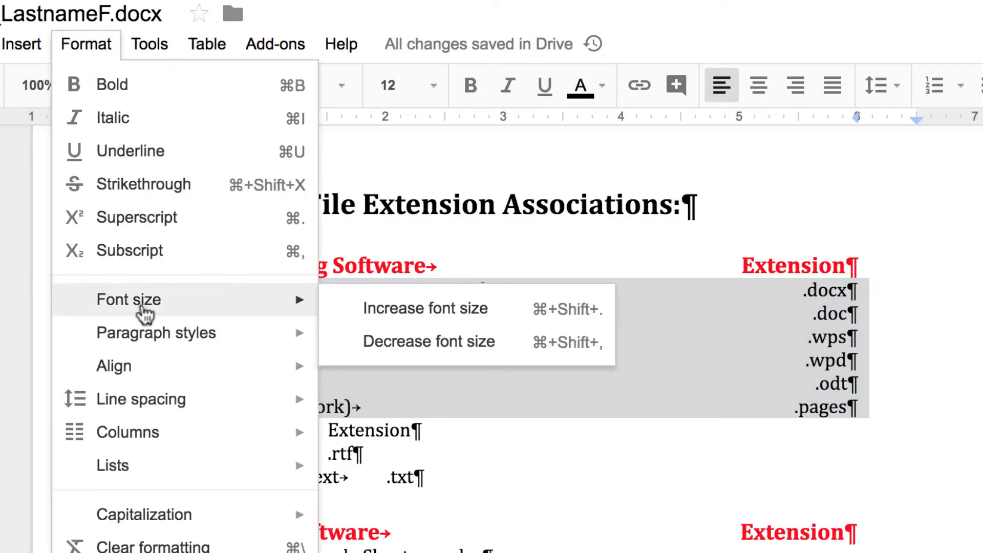
pyautogui.moveTo(149, 338)
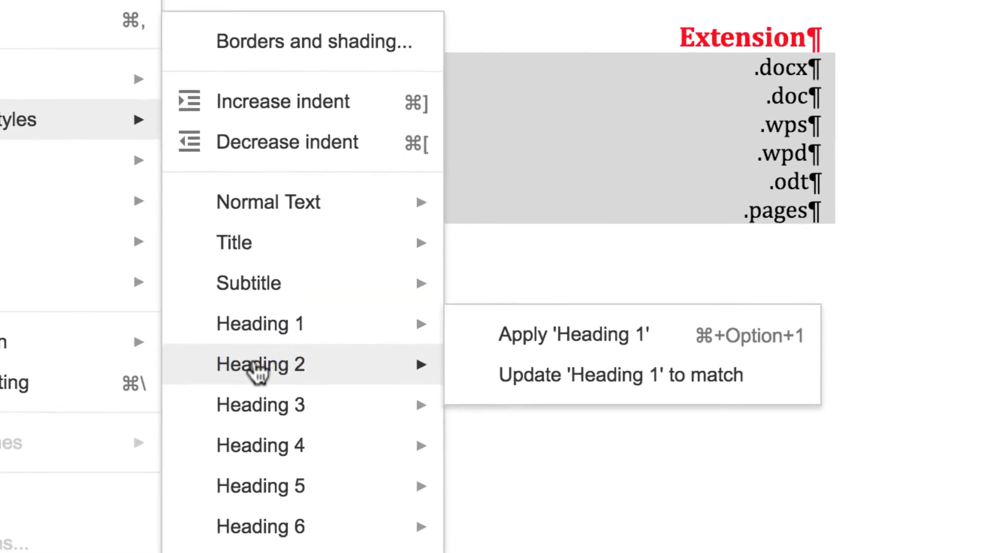
pyautogui.moveTo(397, 539)
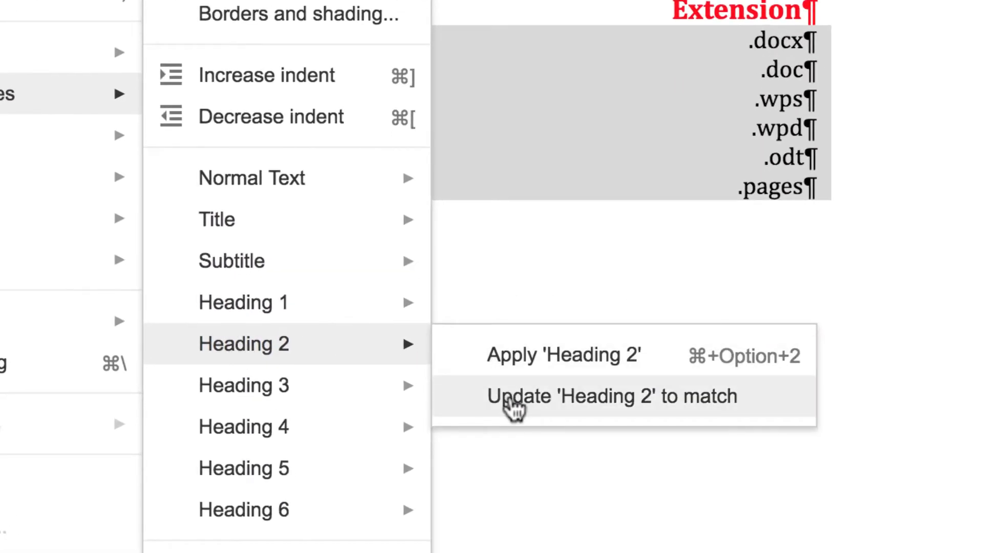
pyautogui.click(510, 398)
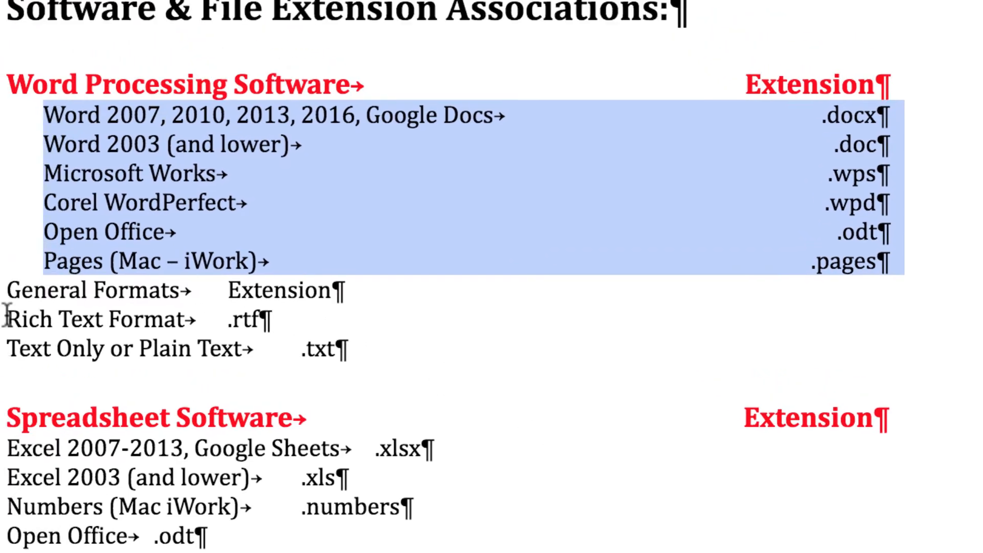
# Apply Heading 2 to the Rich Text Format and Text Only or Plain Text lines
pyautogui.moveTo(6, 316); pyautogui.dragTo(461, 448)
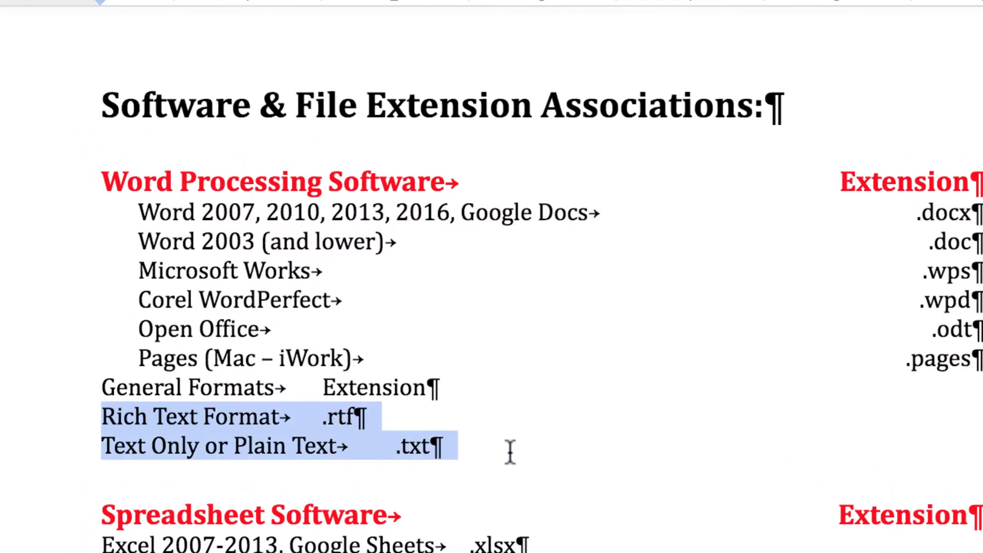
pyautogui.click(186, 40)
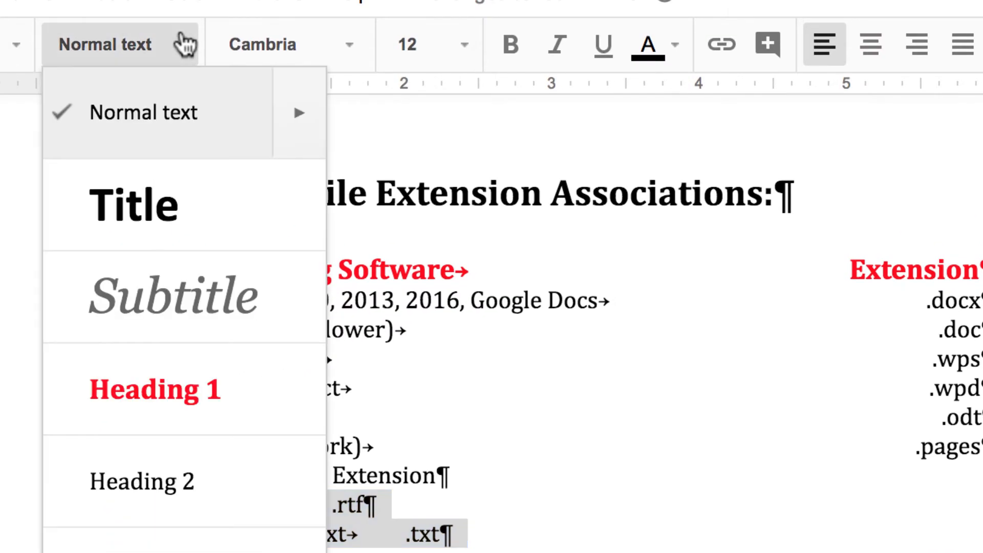
pyautogui.click(208, 486)
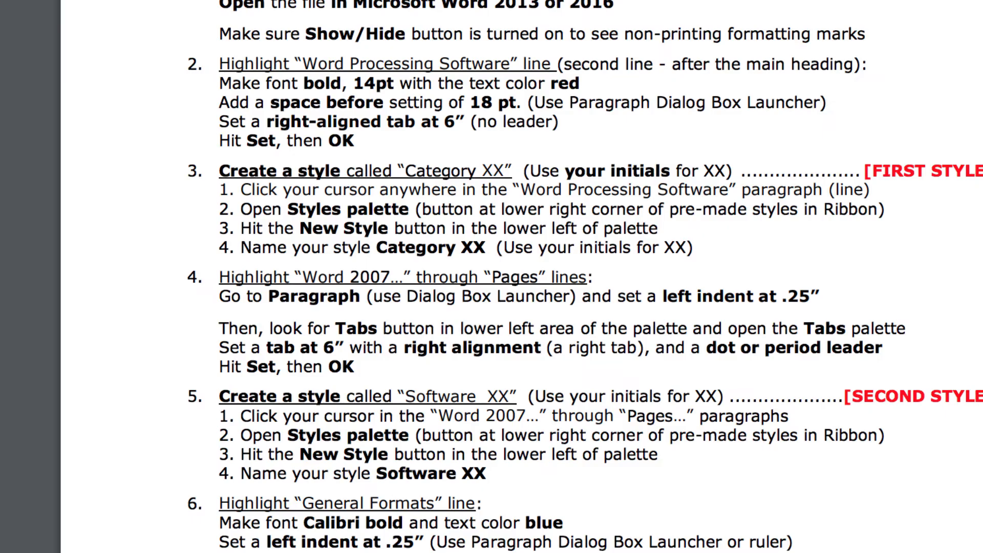
# Scroll the instructions PDF down to step 6, on formatting the General Formats line
pyautogui.scroll(-3, 634, 283)
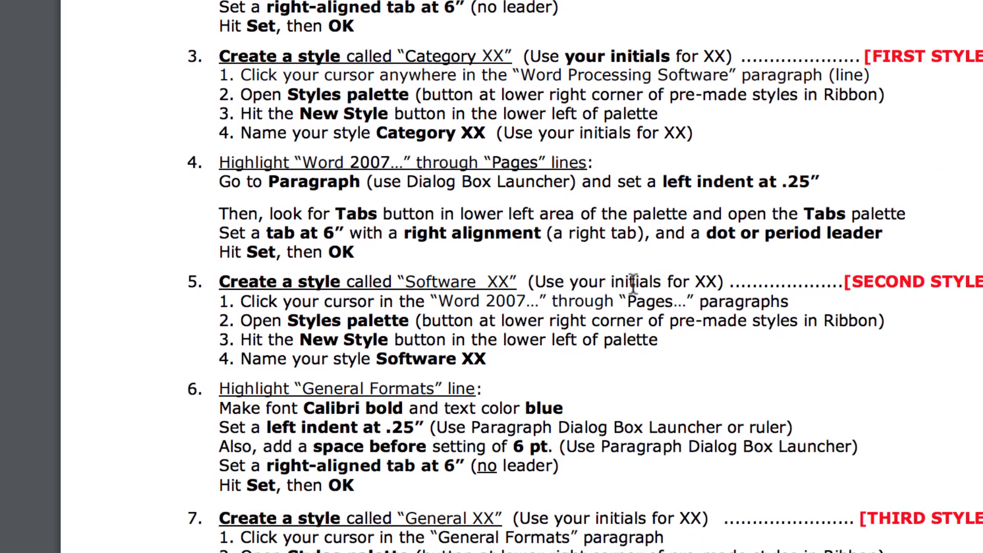
pyautogui.scroll(-3, 567, 290)
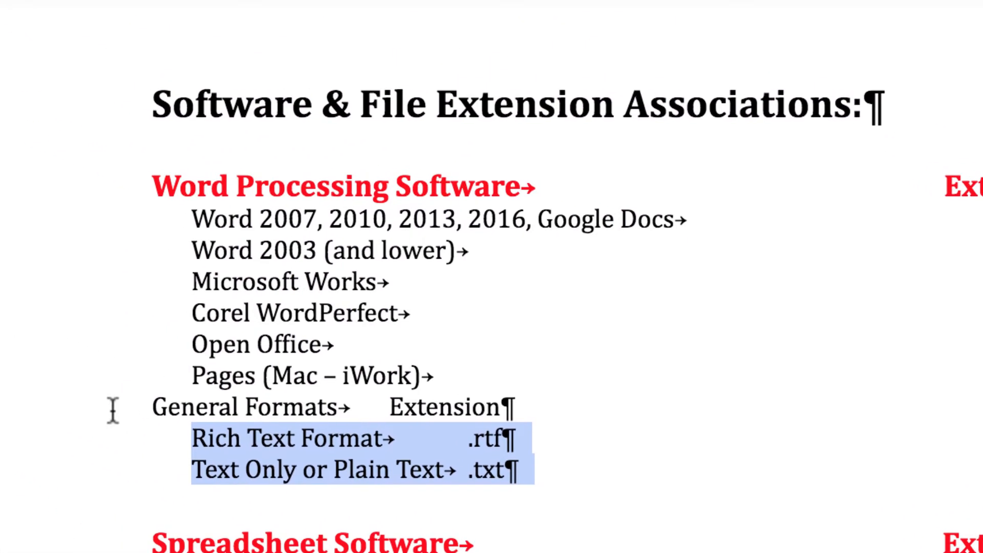
# Make the General Formats line blue, bold Calibri
pyautogui.moveTo(147, 405); pyautogui.dragTo(659, 405)
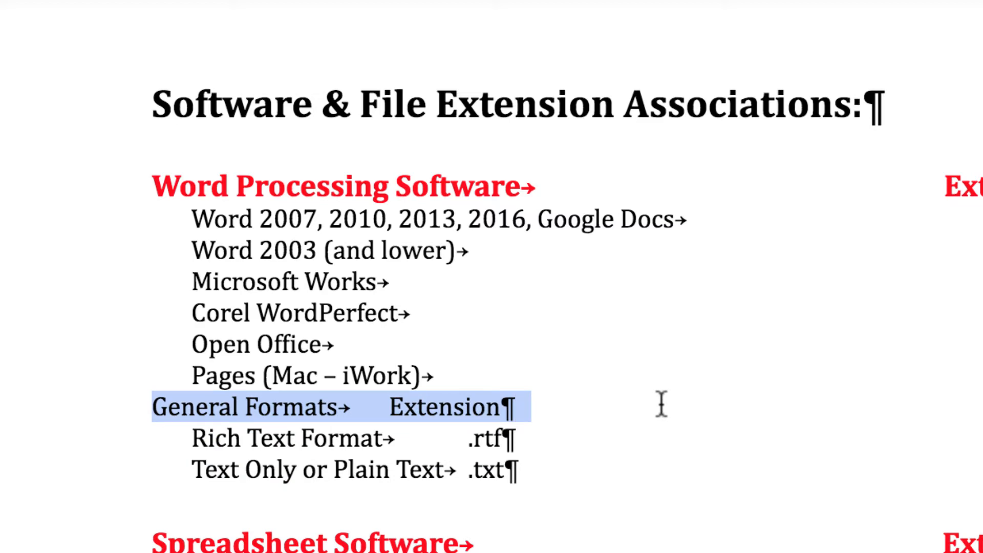
pyautogui.click(626, 50)
pyautogui.click(808, 186)
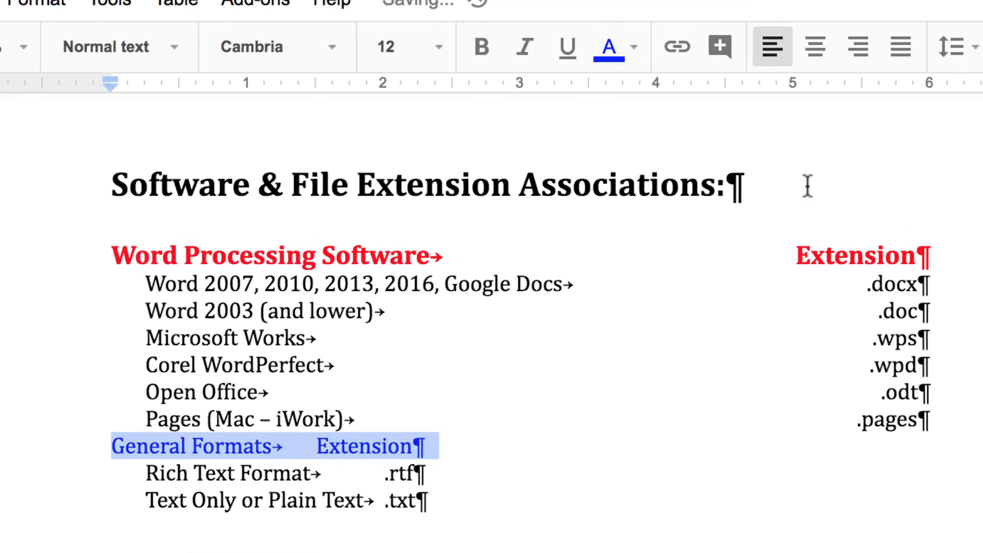
pyautogui.click(332, 47)
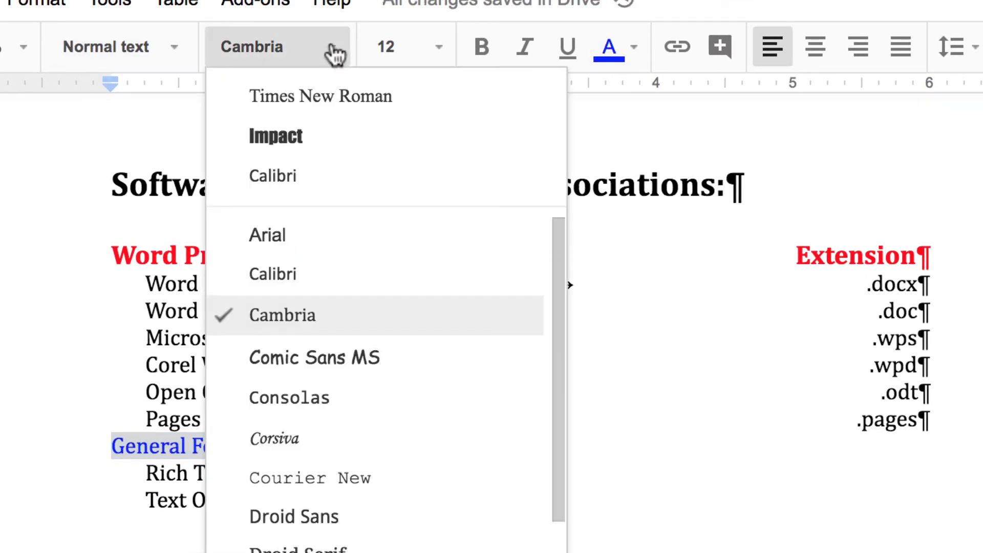
pyautogui.click(328, 275)
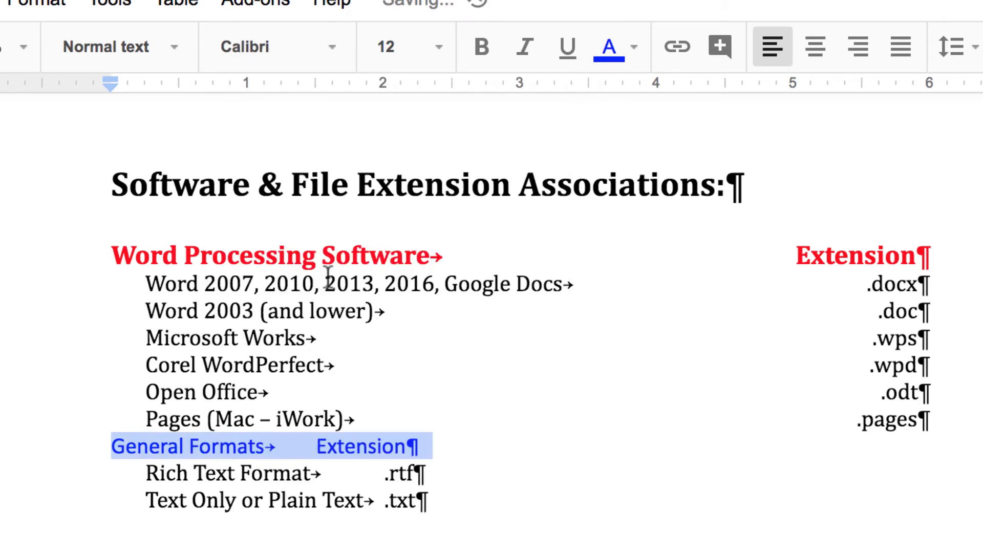
pyautogui.click(484, 51)
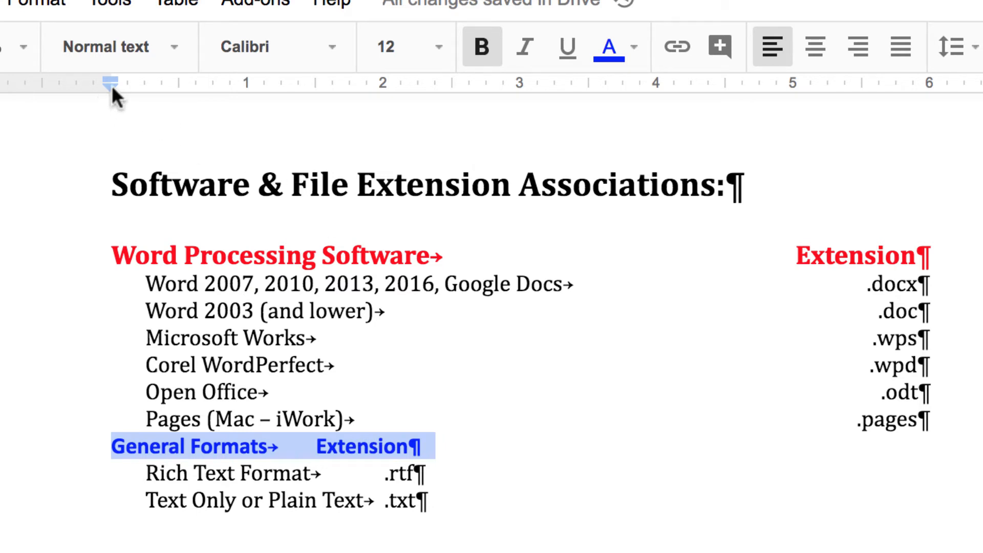
# Indent the General Formats line 0.25 inch and give it 6 pt space before
pyautogui.moveTo(109, 85); pyautogui.dragTo(144, 86)
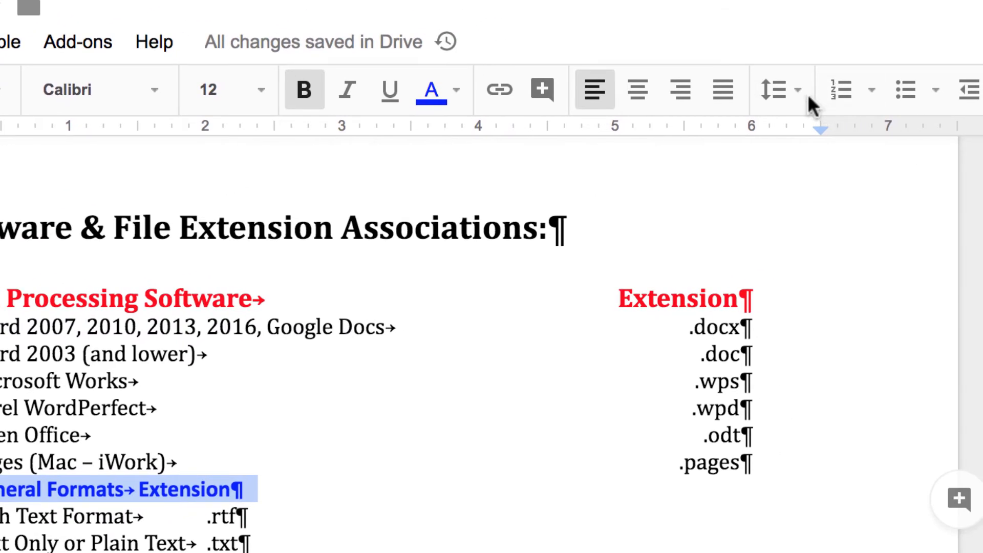
pyautogui.click(786, 92)
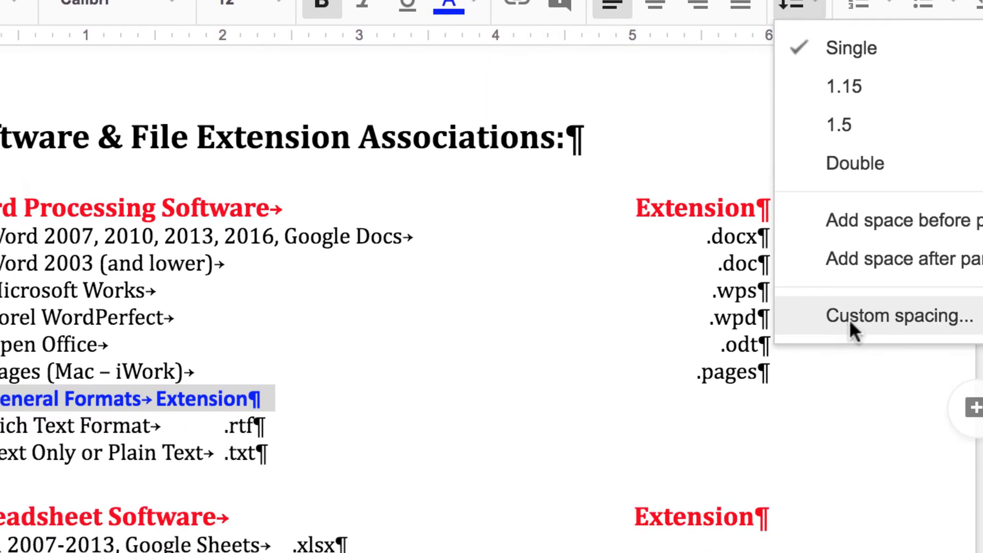
pyautogui.click(835, 405)
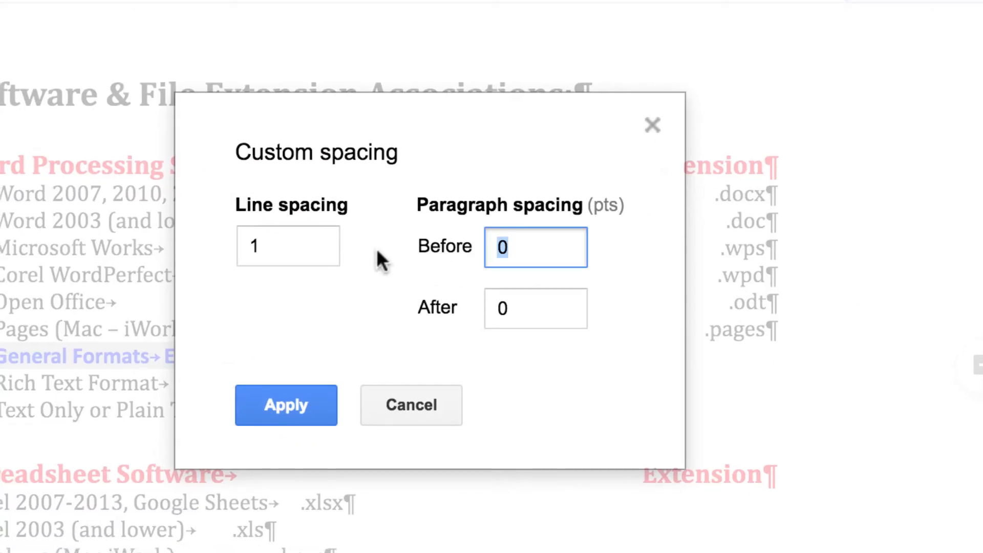
pyautogui.write('6')
pyautogui.click(288, 403)
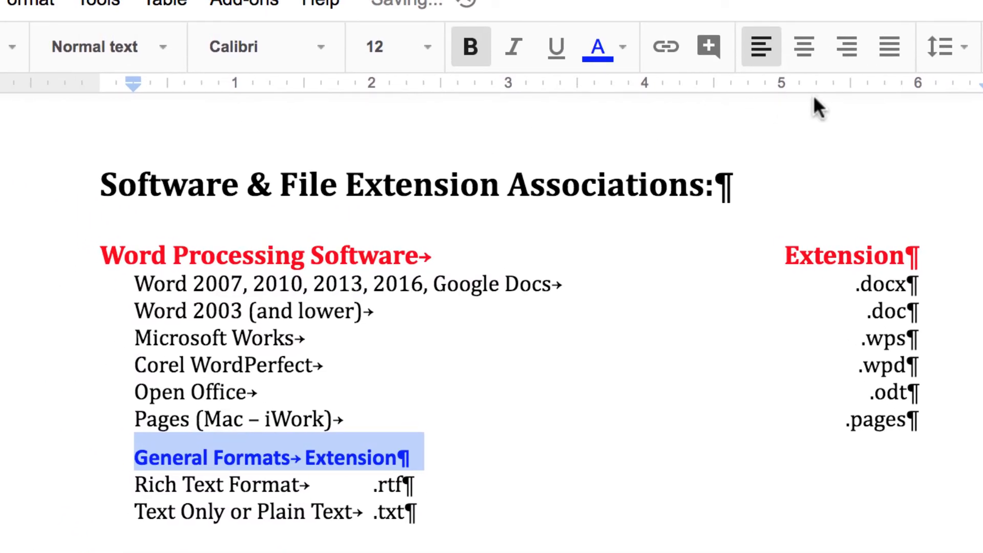
# Add a right tab stop at 6 inches for the Extension label
pyautogui.click(878, 82)
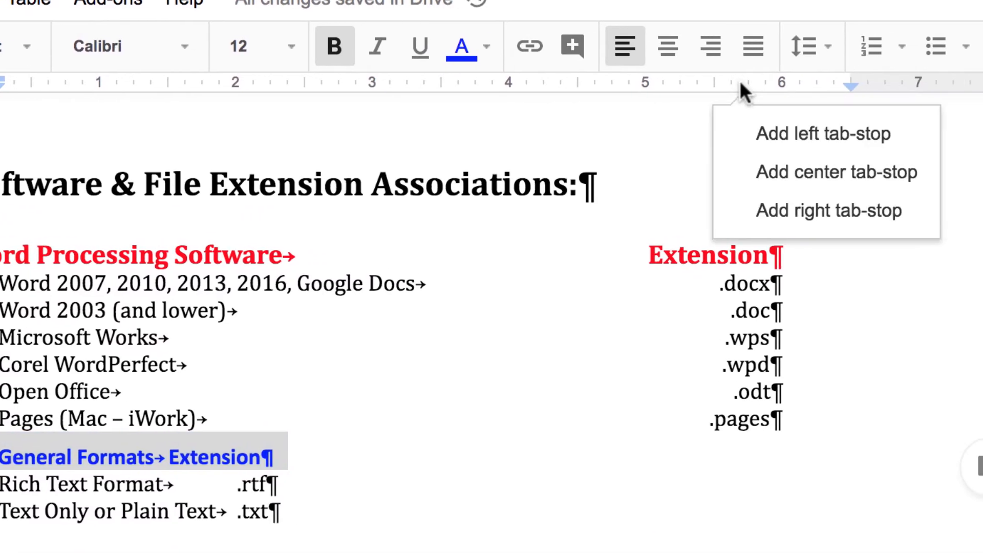
pyautogui.click(786, 212)
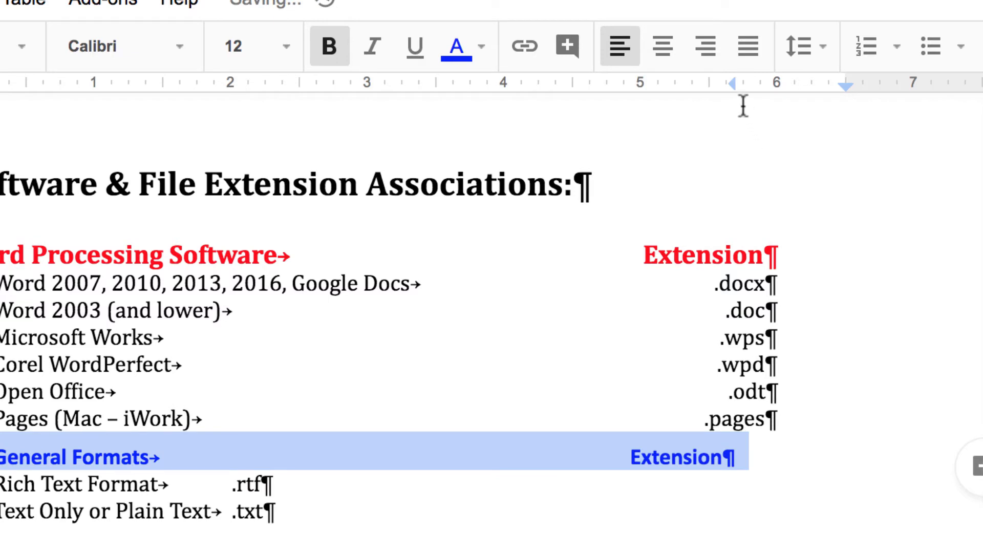
pyautogui.moveTo(732, 83); pyautogui.dragTo(772, 83)
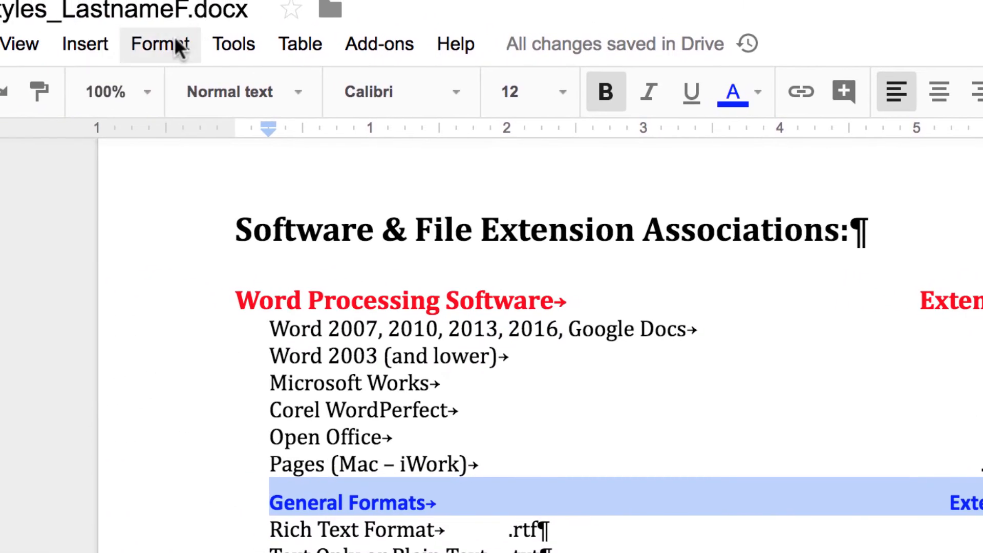
# Update the Heading 3 style to match the bold blue General Formats line
pyautogui.click(179, 48)
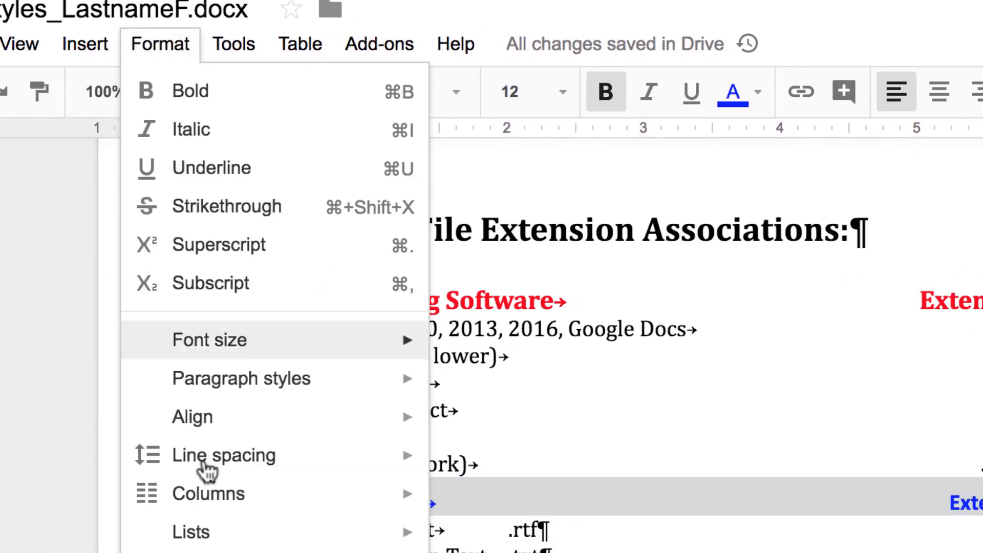
pyautogui.moveTo(297, 390)
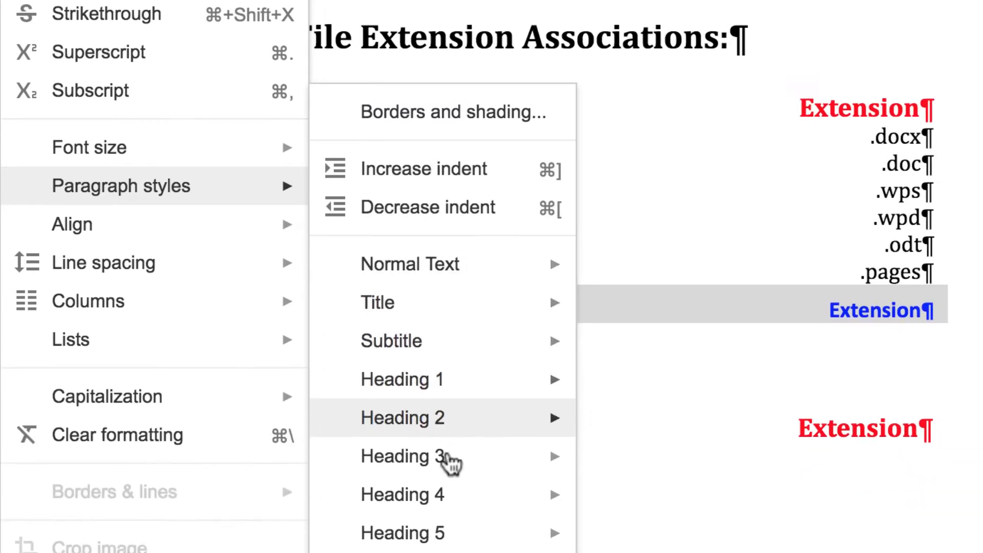
pyautogui.moveTo(407, 402)
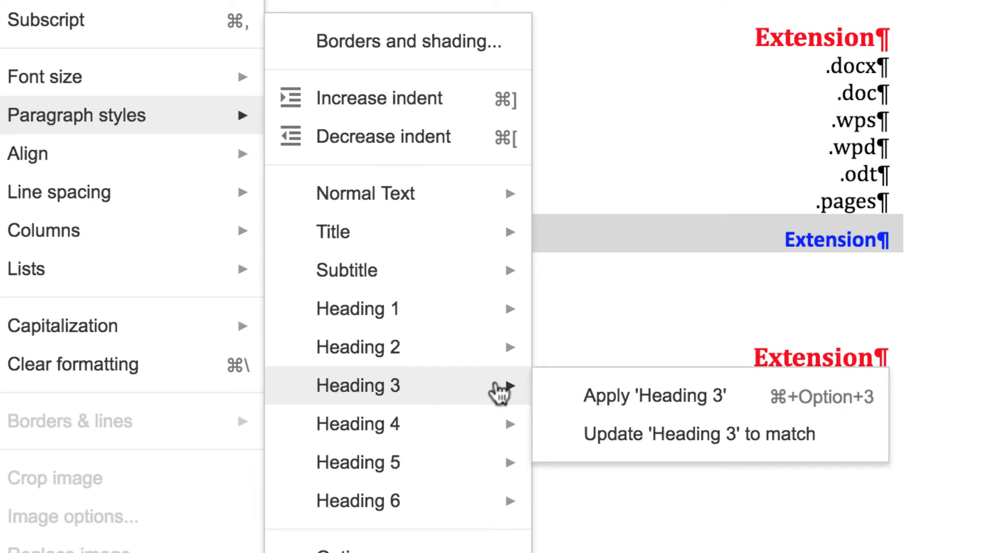
pyautogui.click(695, 439)
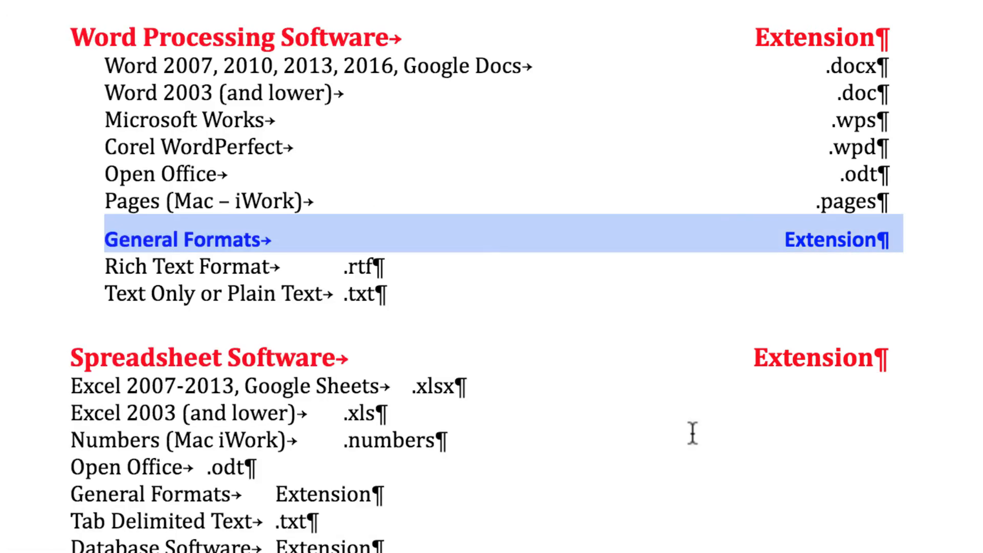
pyautogui.scroll(-5, 609, 136)
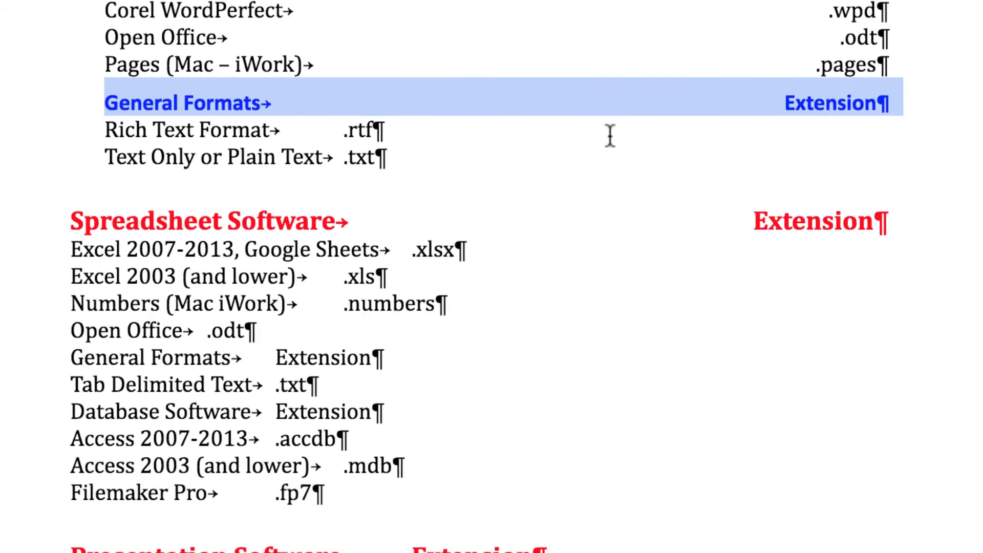
pyautogui.scroll(6, 610, 139)
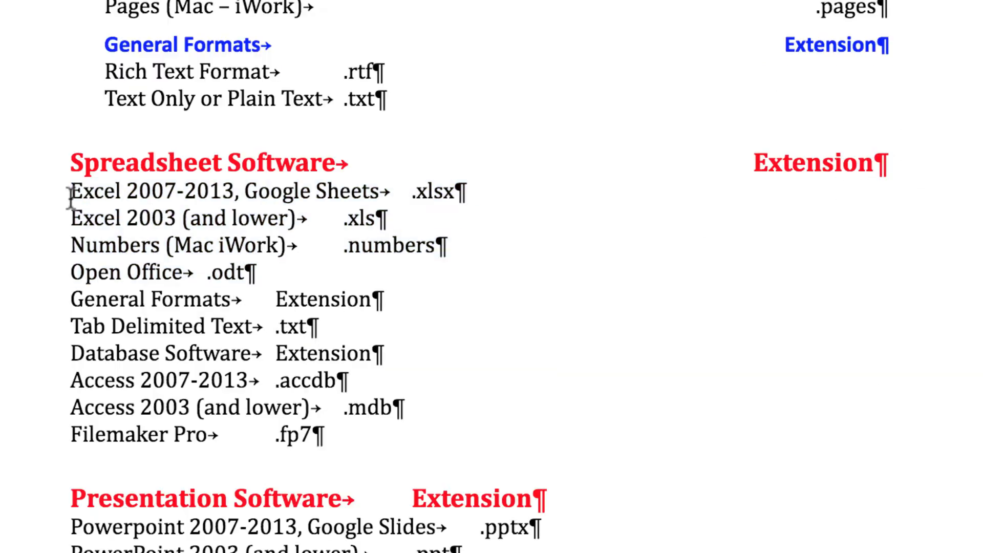
# Apply Heading 2 to the spreadsheet rows and Tab Delimited Text, and Heading 3 to General Formats
pyautogui.moveTo(68, 191); pyautogui.dragTo(450, 266)
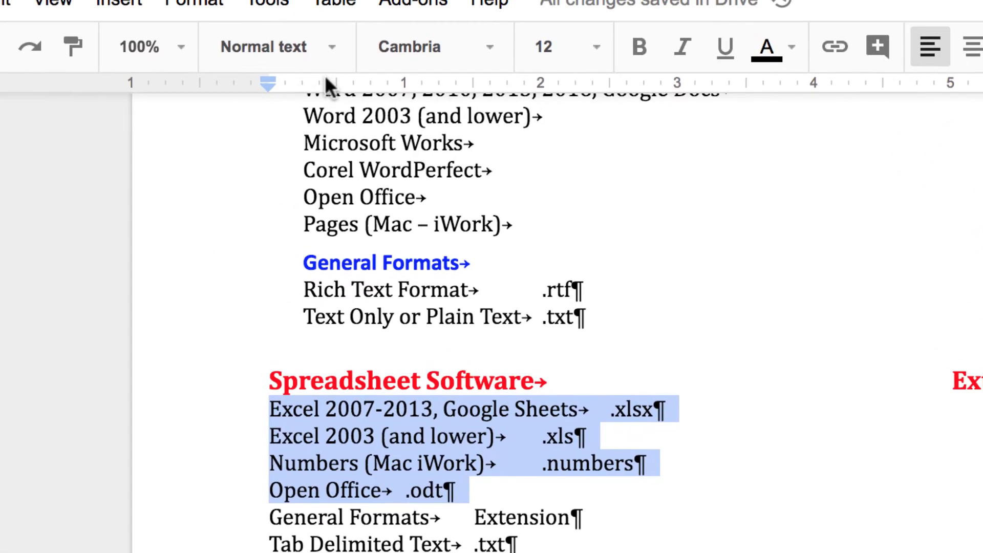
pyautogui.click(330, 54)
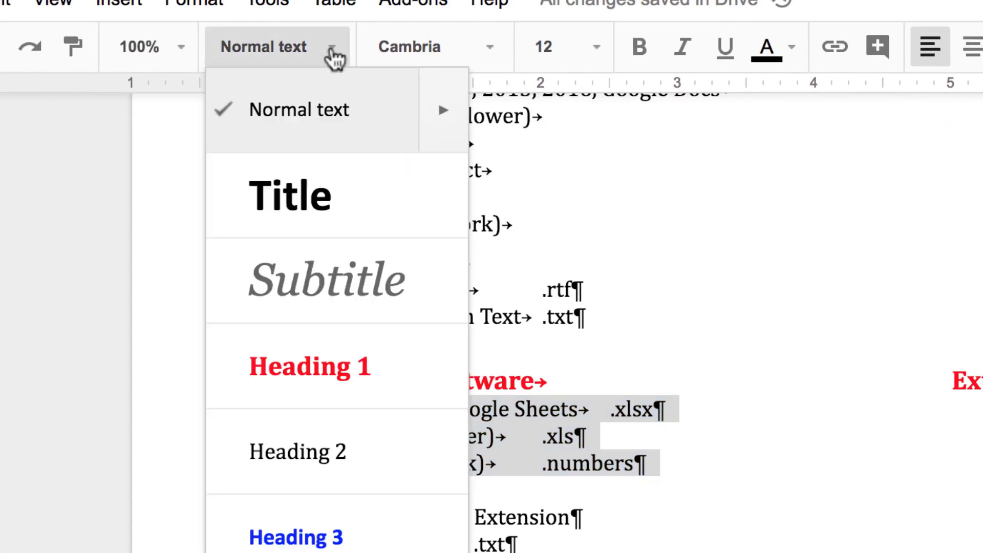
pyautogui.click(306, 483)
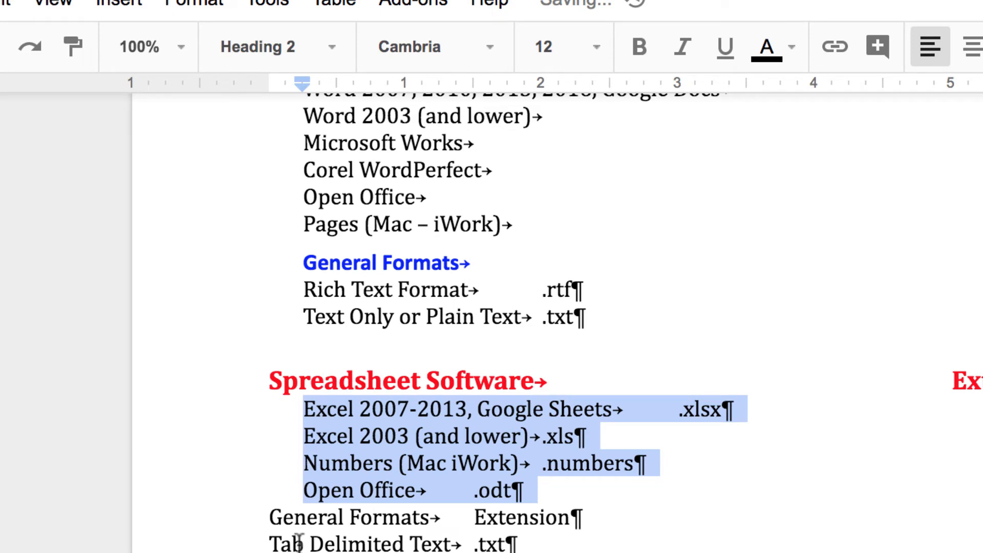
pyautogui.moveTo(267, 516); pyautogui.dragTo(597, 514)
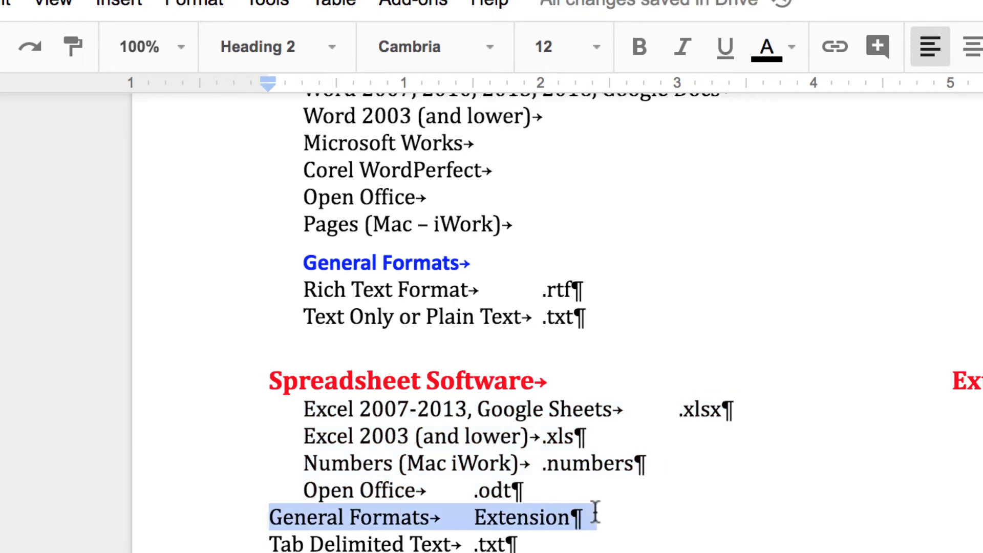
pyautogui.click(334, 57)
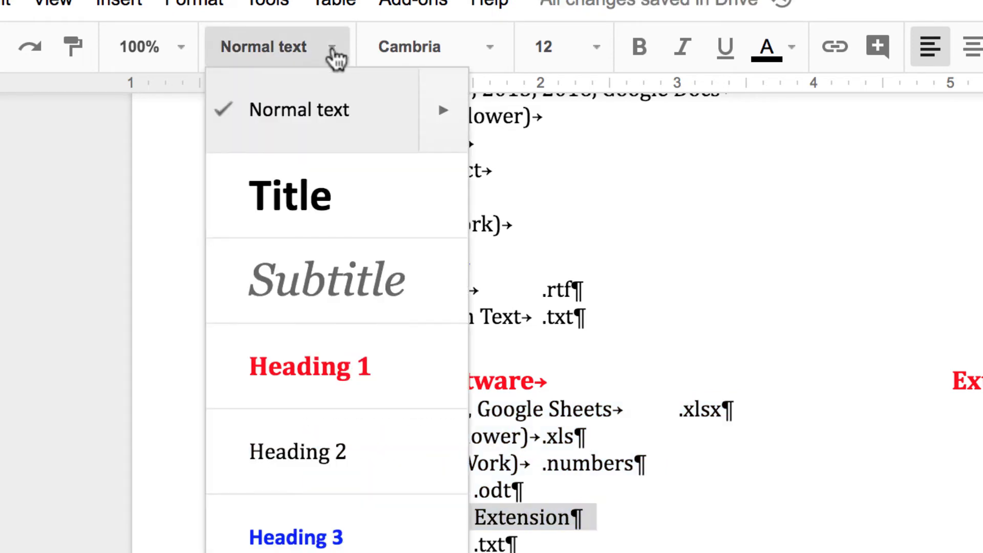
pyautogui.click(329, 535)
pyautogui.moveTo(268, 551); pyautogui.dragTo(543, 551)
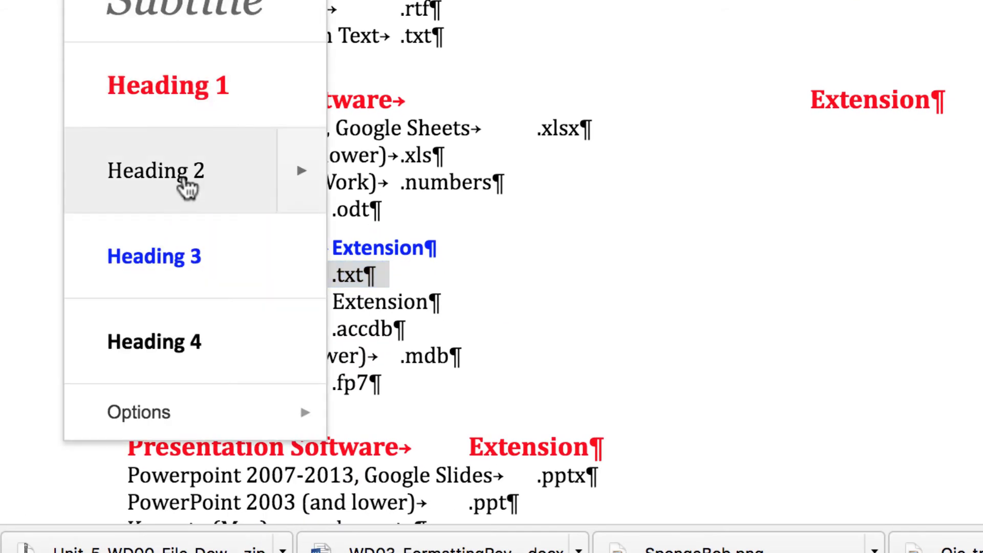
pyautogui.click(185, 180)
# Reset everything from Database Software to the end of the document to Heading 2
pyautogui.scroll(-5, 415, 163)
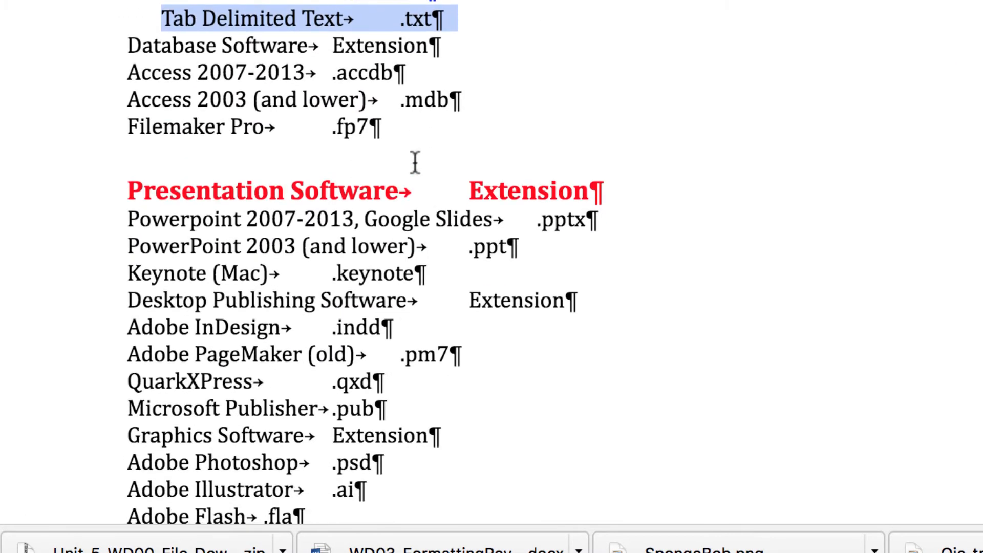
pyautogui.moveTo(126, 47); pyautogui.dragTo(471, 548)
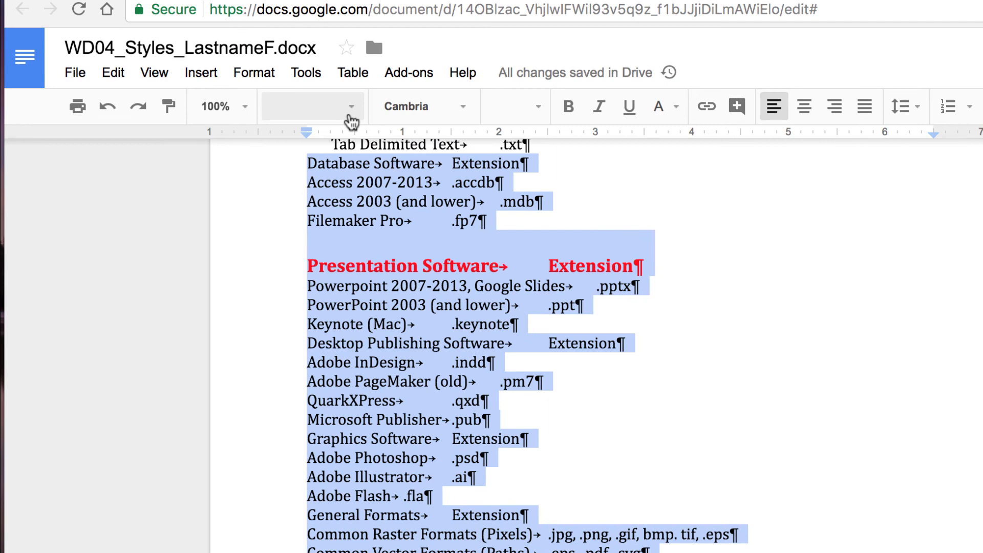
pyautogui.click(350, 117)
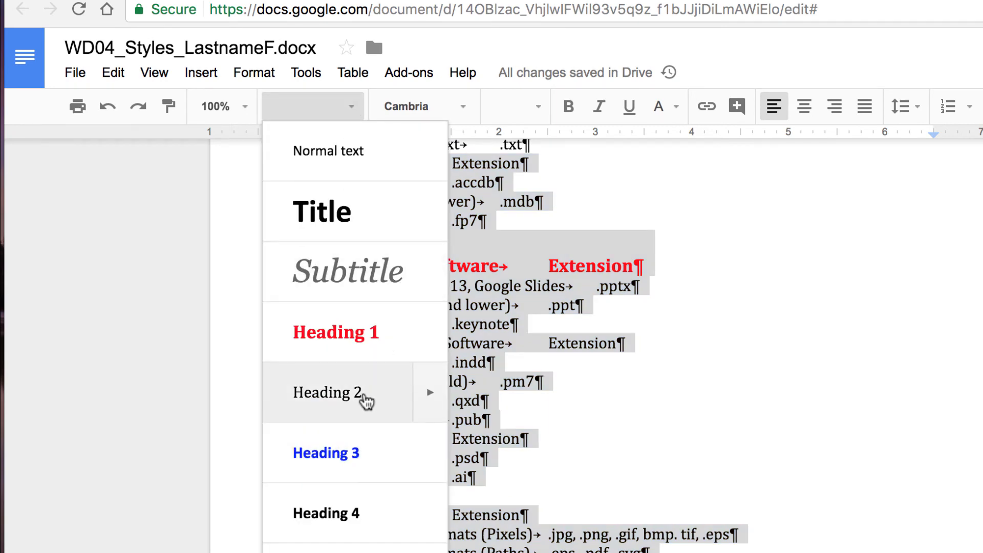
pyautogui.click(366, 398)
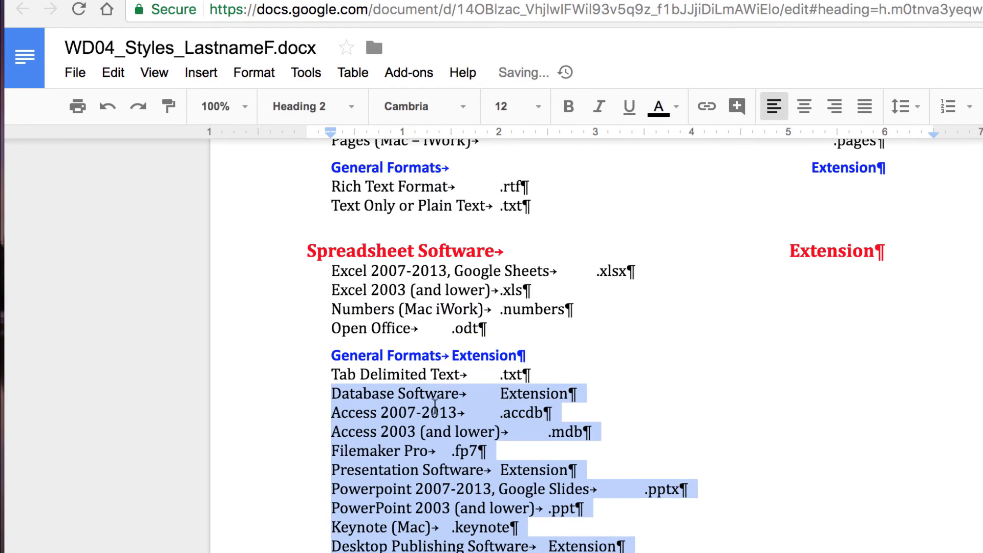
pyautogui.click(308, 399)
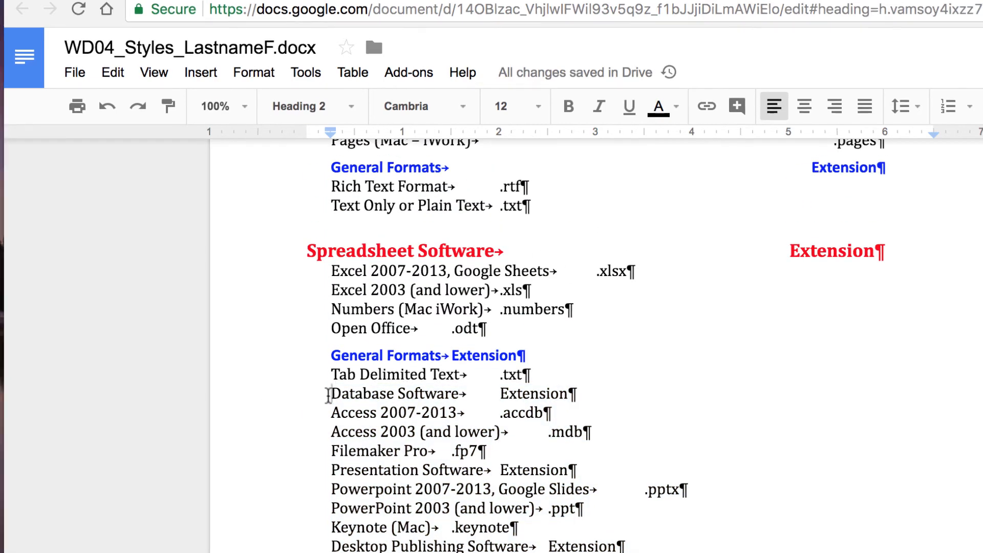
# Make the Database, Presentation and Desktop Publishing Software lines Heading 1
pyautogui.moveTo(320, 398); pyautogui.dragTo(623, 400)
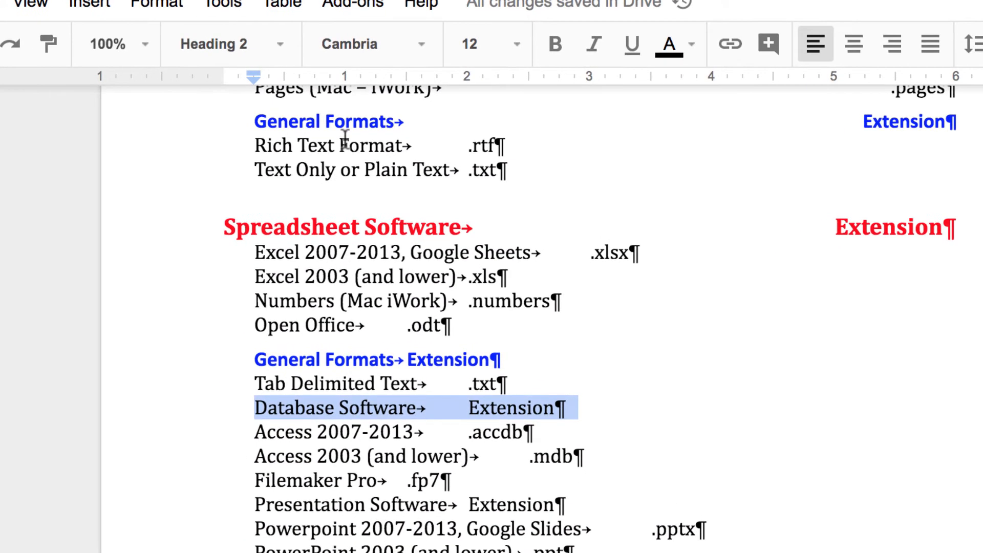
pyautogui.click(287, 45)
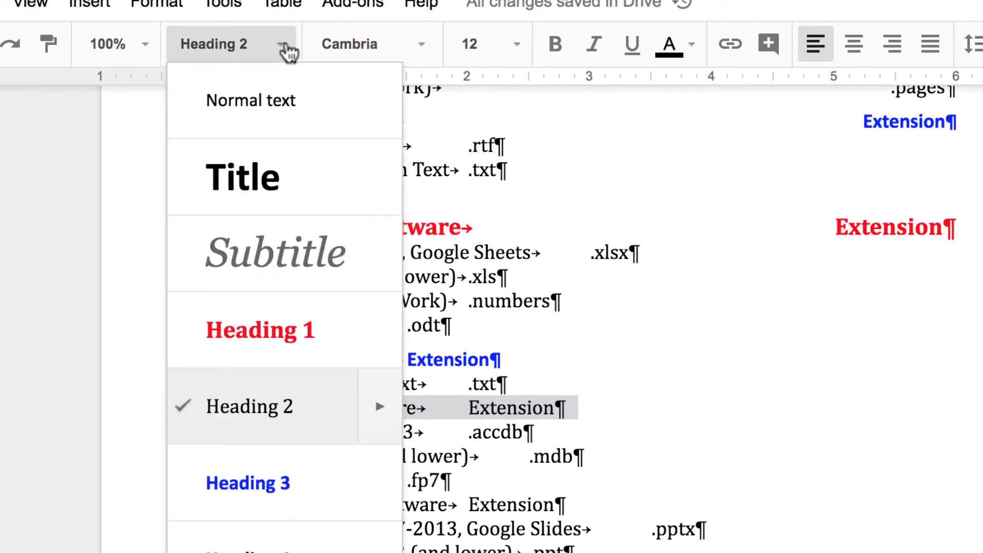
pyautogui.click(302, 350)
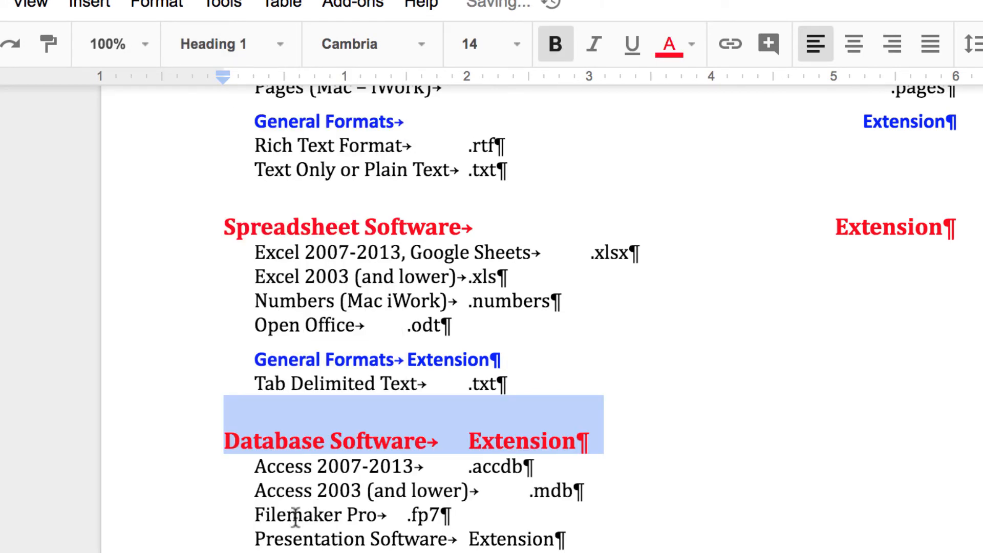
pyautogui.moveTo(247, 542); pyautogui.dragTo(621, 538)
pyautogui.click(281, 24)
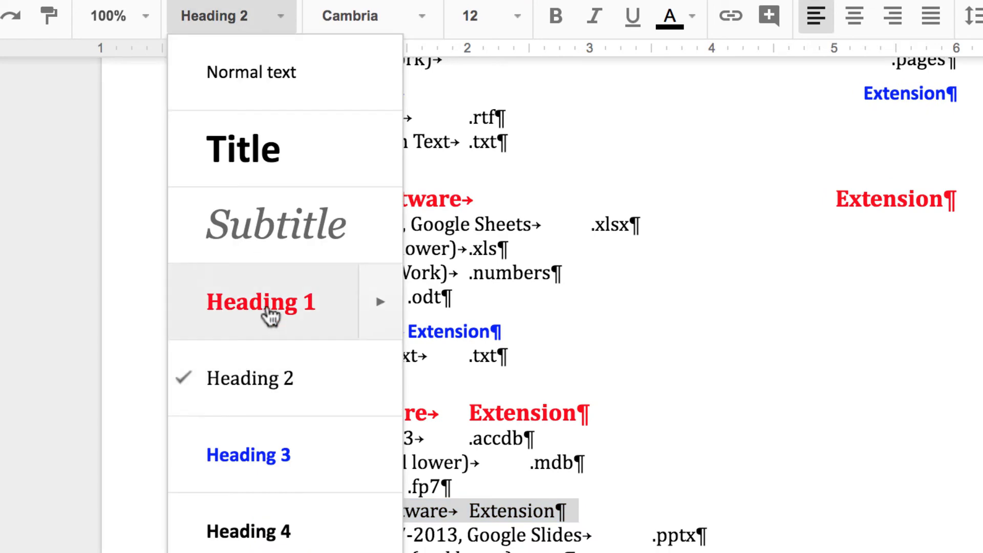
pyautogui.click(270, 322)
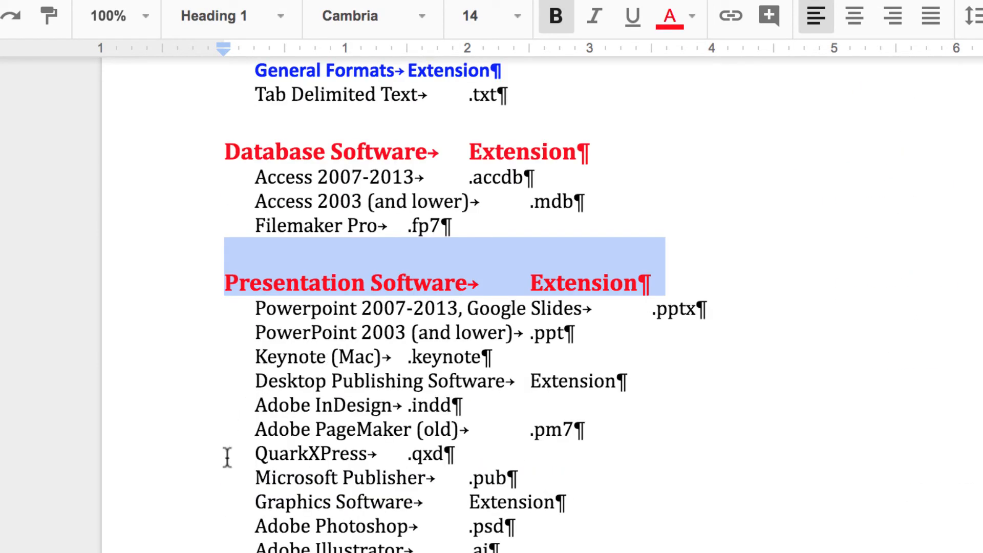
pyautogui.moveTo(250, 379); pyautogui.dragTo(665, 378)
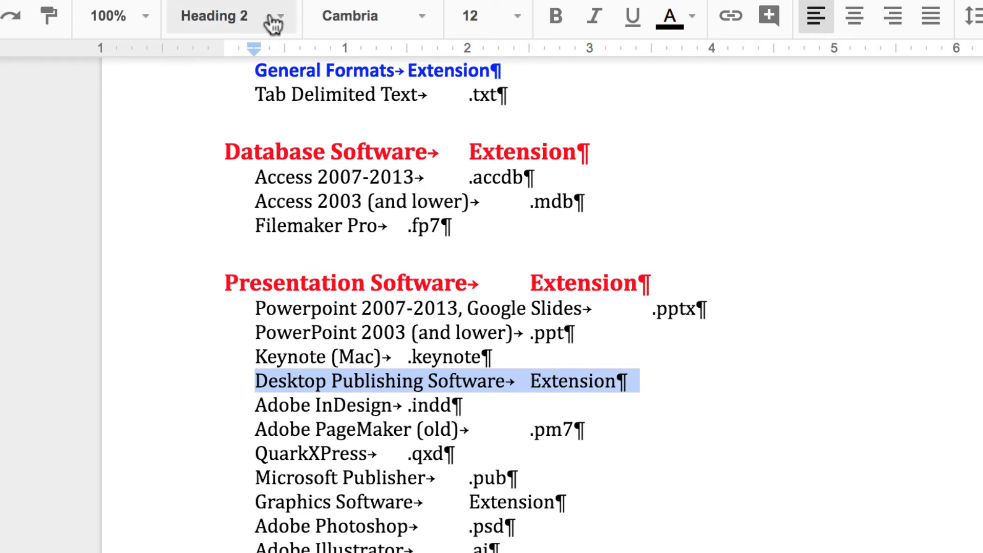
pyautogui.click(280, 19)
pyautogui.click(284, 291)
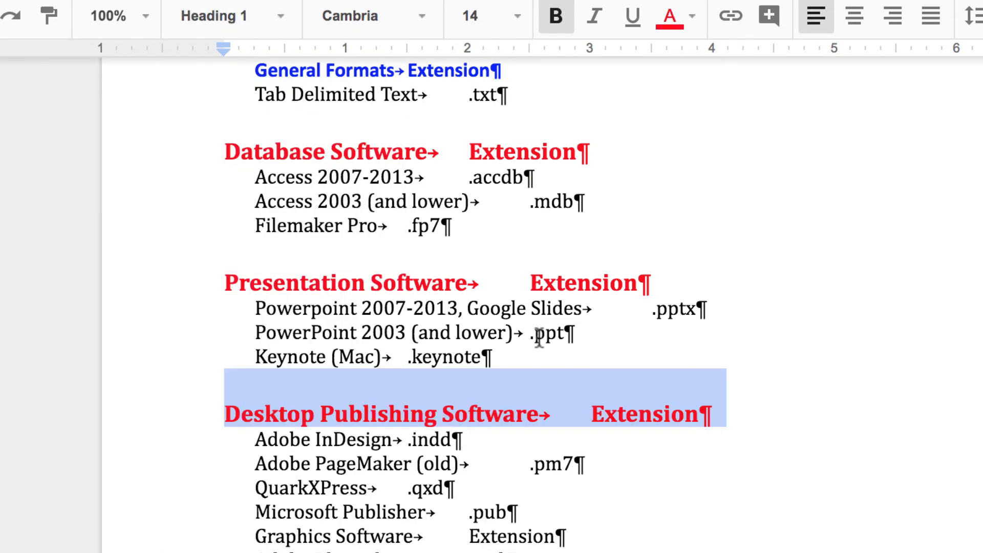
# Make Graphics Software Heading 1 and its General Formats line Heading 3
pyautogui.scroll(-4, 250, 329)
pyautogui.moveTo(253, 329); pyautogui.dragTo(606, 340)
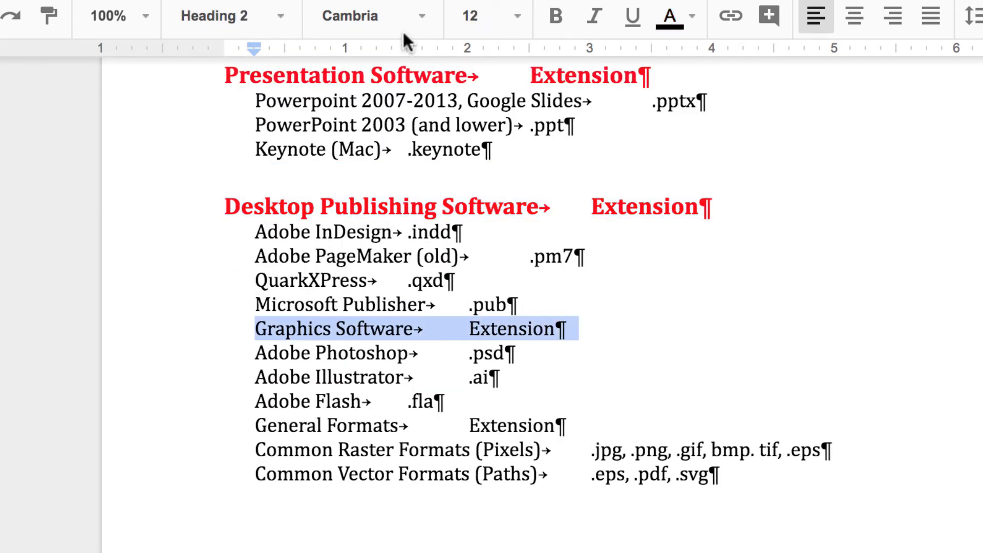
pyautogui.click(286, 19)
pyautogui.click(285, 302)
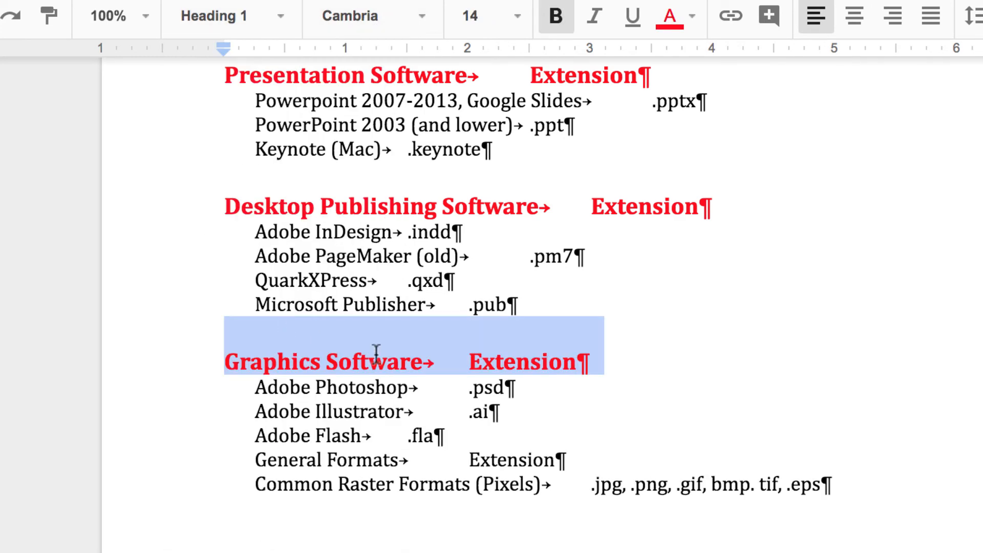
pyautogui.scroll(-1, 608, 356)
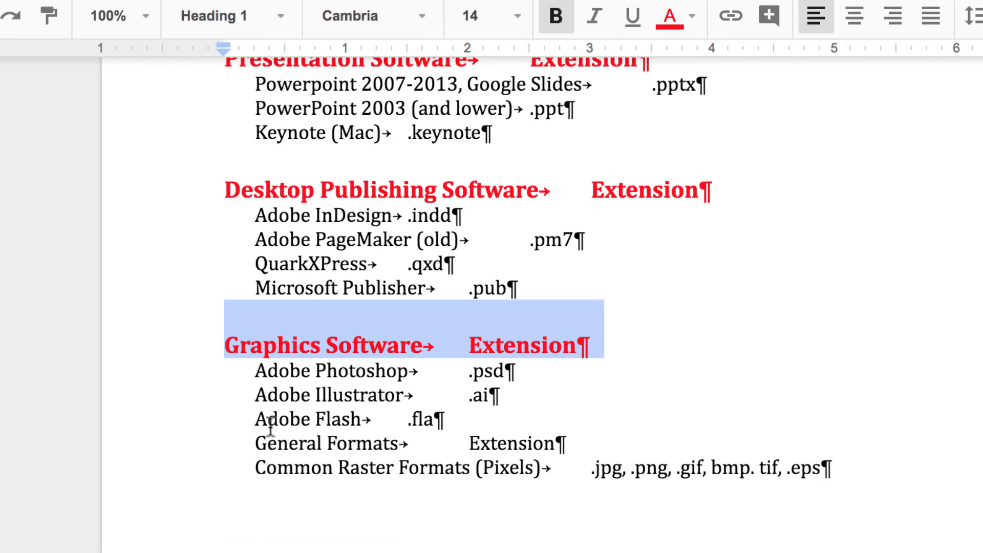
pyautogui.moveTo(255, 442); pyautogui.dragTo(615, 441)
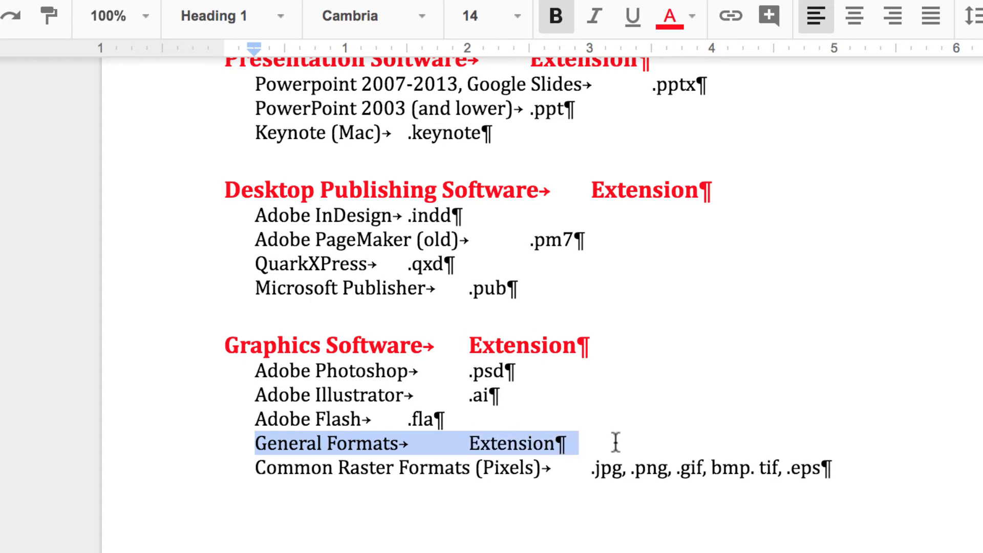
pyautogui.click(272, 16)
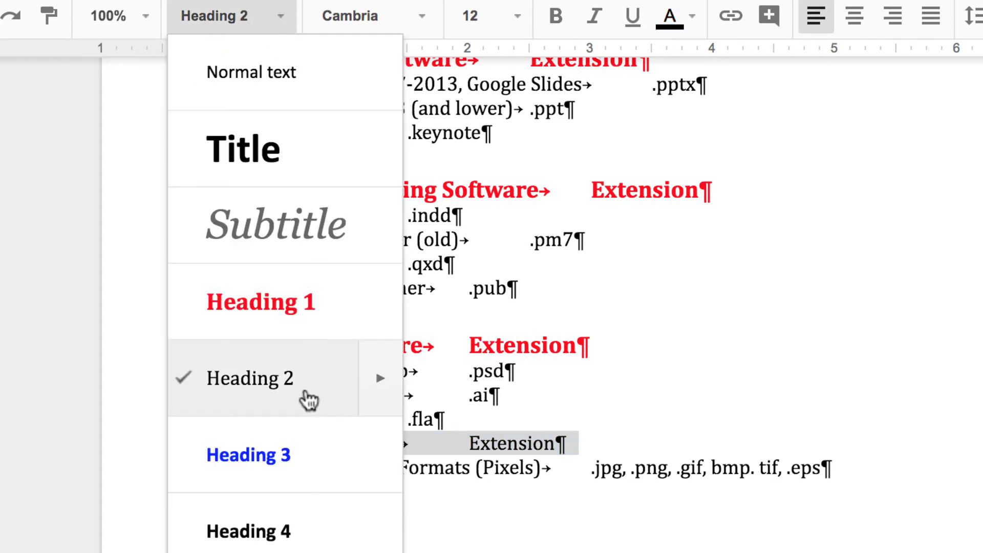
pyautogui.click(302, 455)
pyautogui.scroll(10, 599, 413)
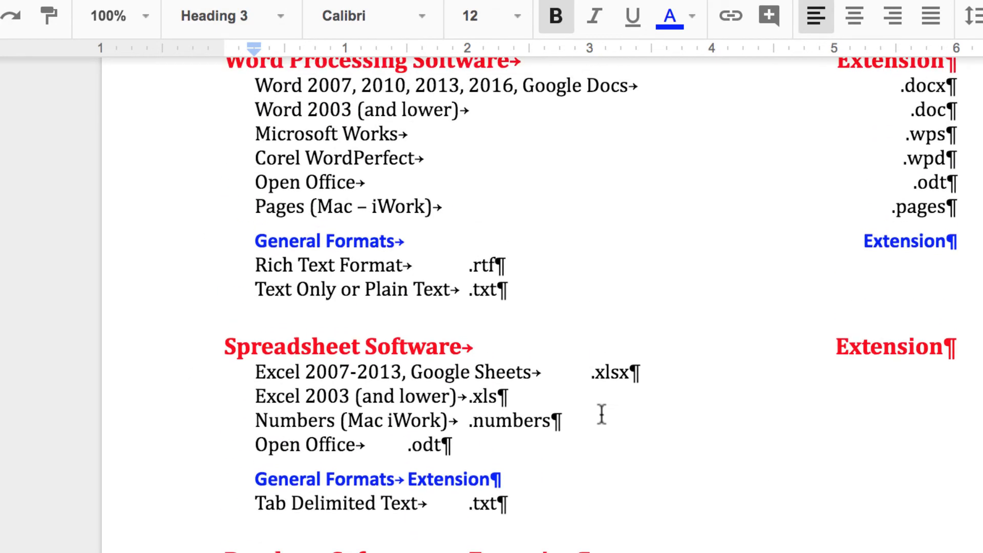
pyautogui.scroll(-5, 602, 415)
pyautogui.scroll(1, 601, 413)
pyautogui.scroll(-10, 602, 414)
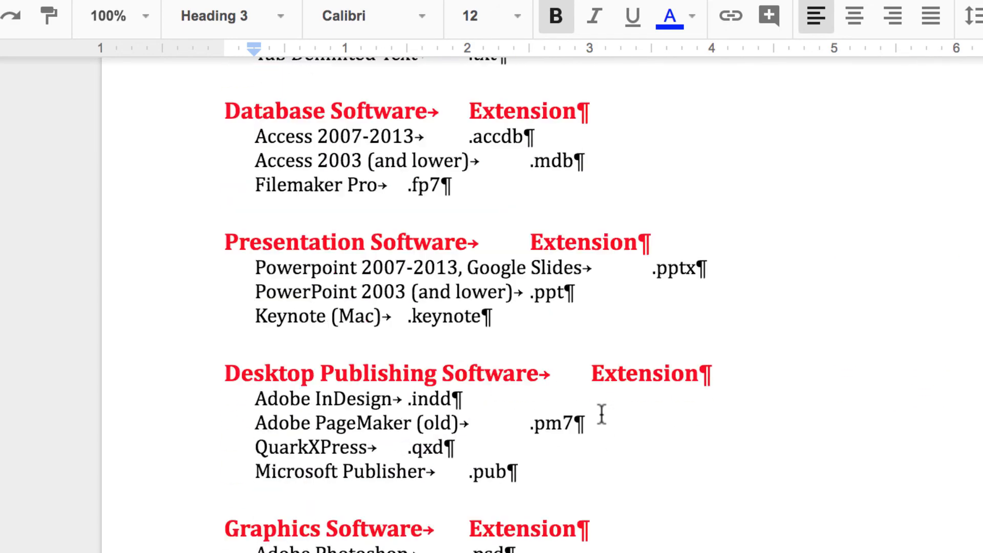
pyautogui.scroll(-7, 602, 413)
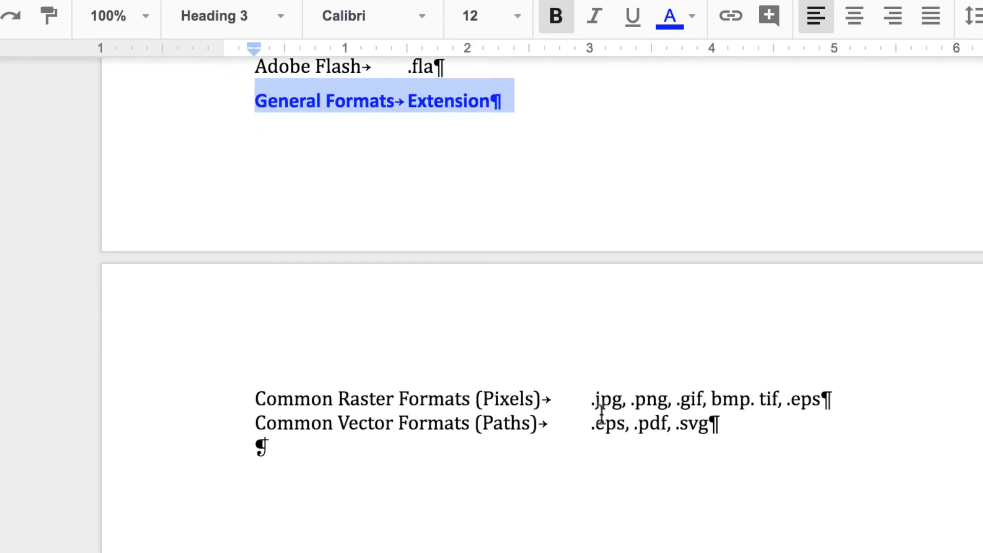
pyautogui.scroll(7, 601, 414)
pyautogui.scroll(10, 602, 414)
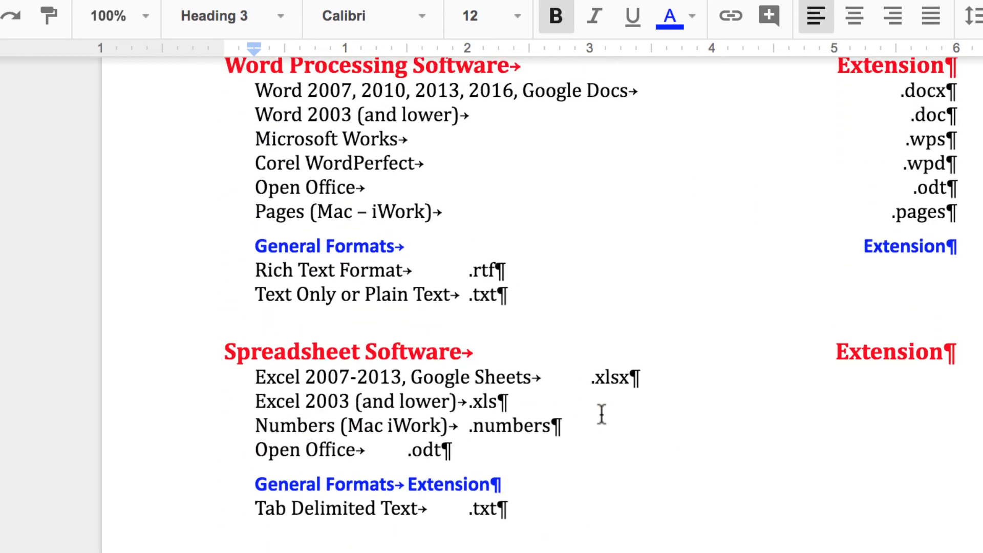
pyautogui.scroll(1, 602, 414)
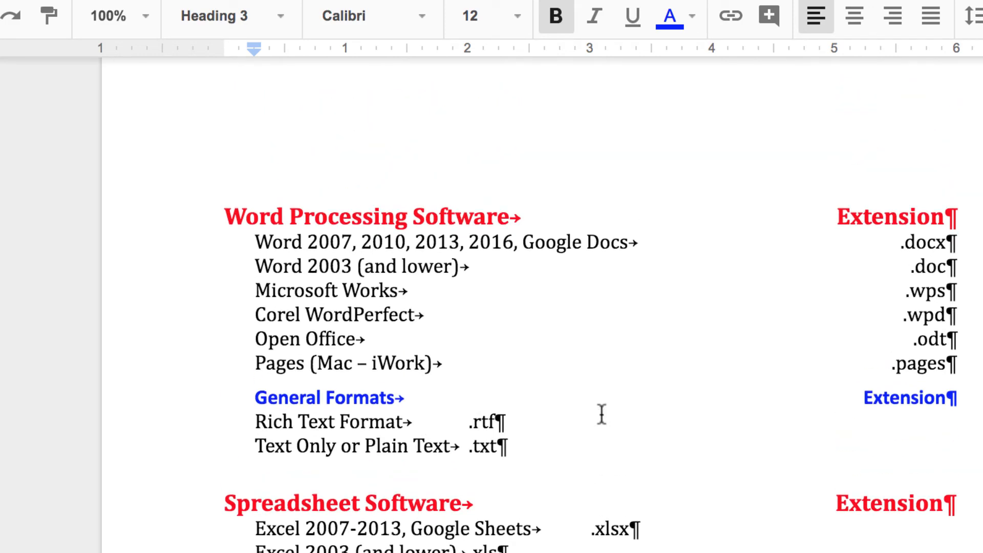
pyautogui.scroll(-4, 601, 414)
pyautogui.scroll(4, 602, 414)
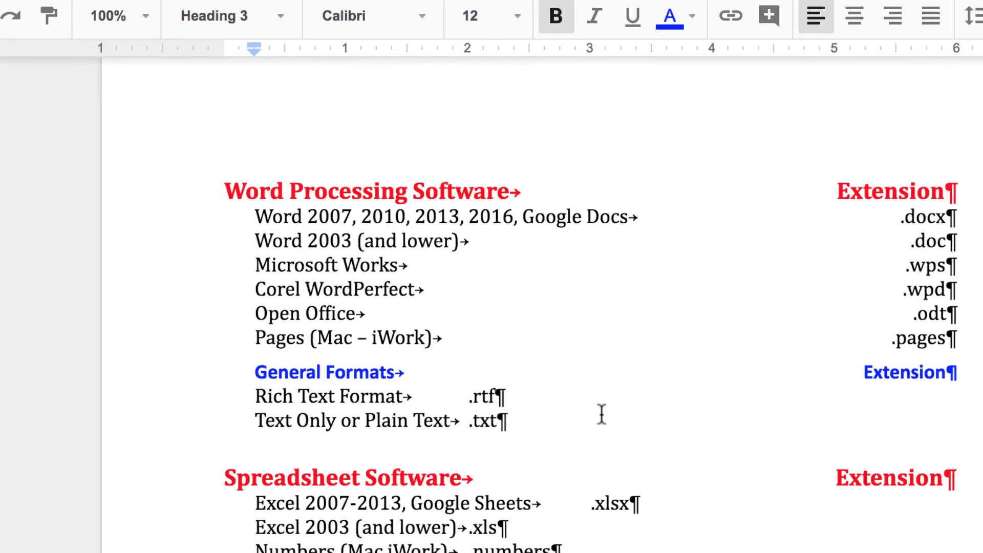
pyautogui.scroll(-15, 602, 414)
pyautogui.scroll(-5, 601, 414)
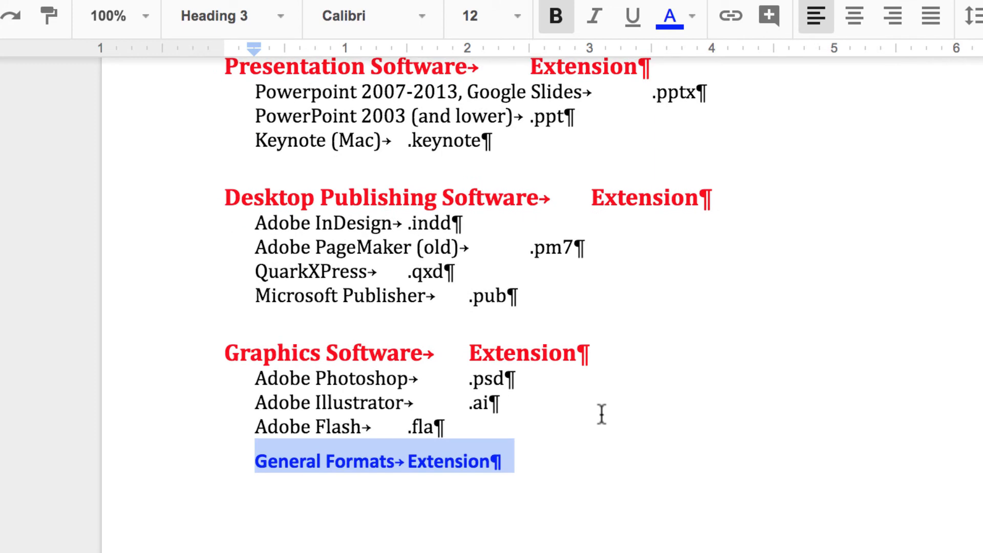
pyautogui.scroll(-6, 601, 413)
pyautogui.scroll(8, 602, 414)
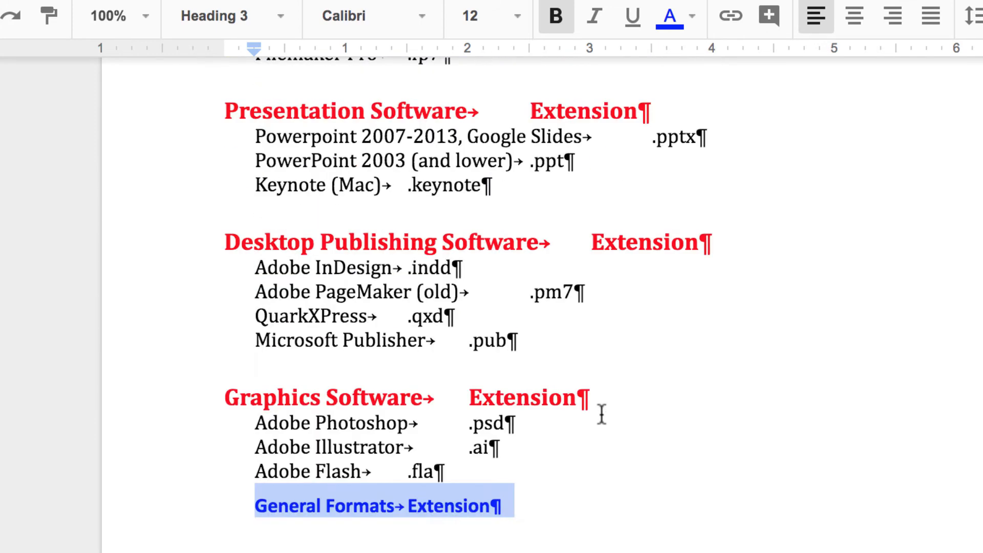
pyautogui.scroll(12, 601, 414)
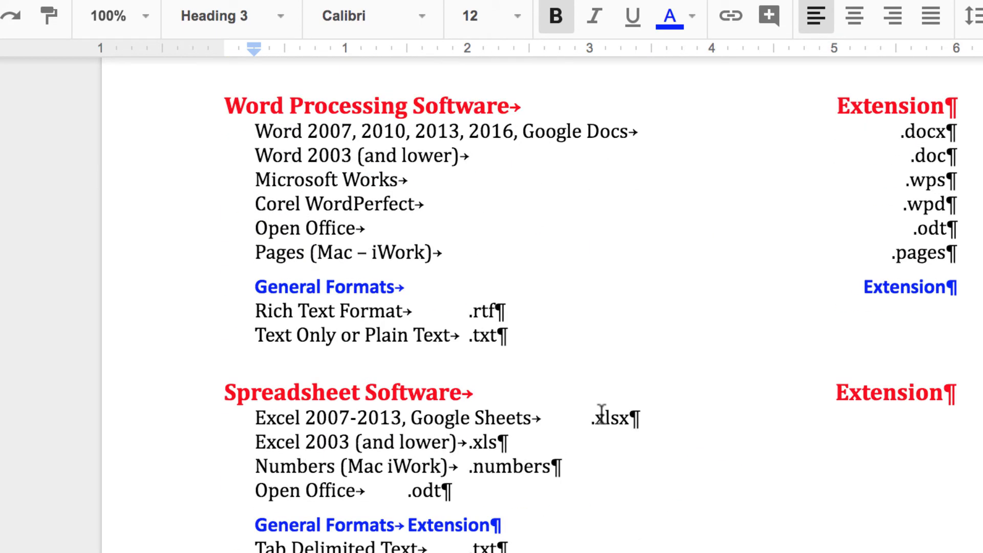
pyautogui.moveTo(229, 102); pyautogui.dragTo(584, 544)
# Select the list from Word Processing Software through Database
pyautogui.scroll(12, 584, 544)
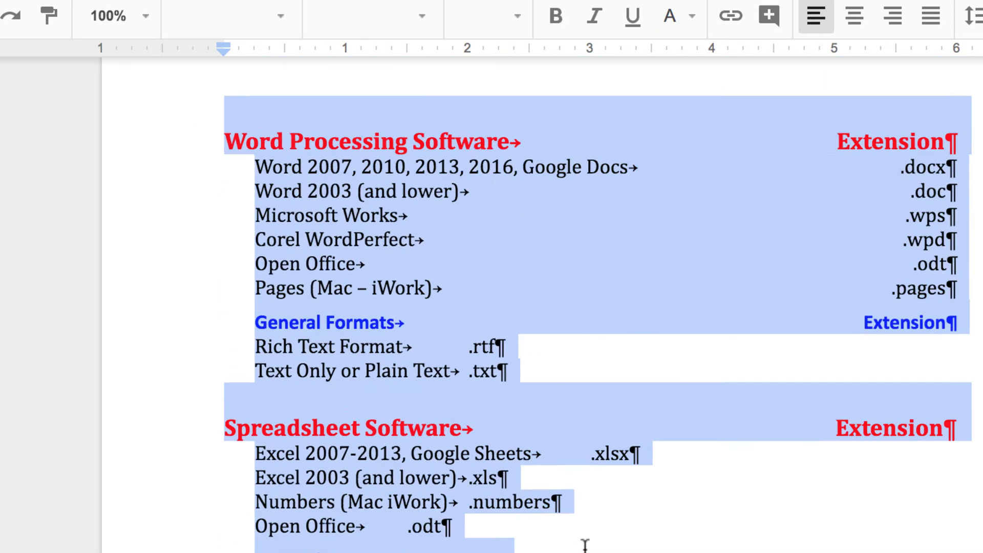
pyautogui.scroll(15, 585, 546)
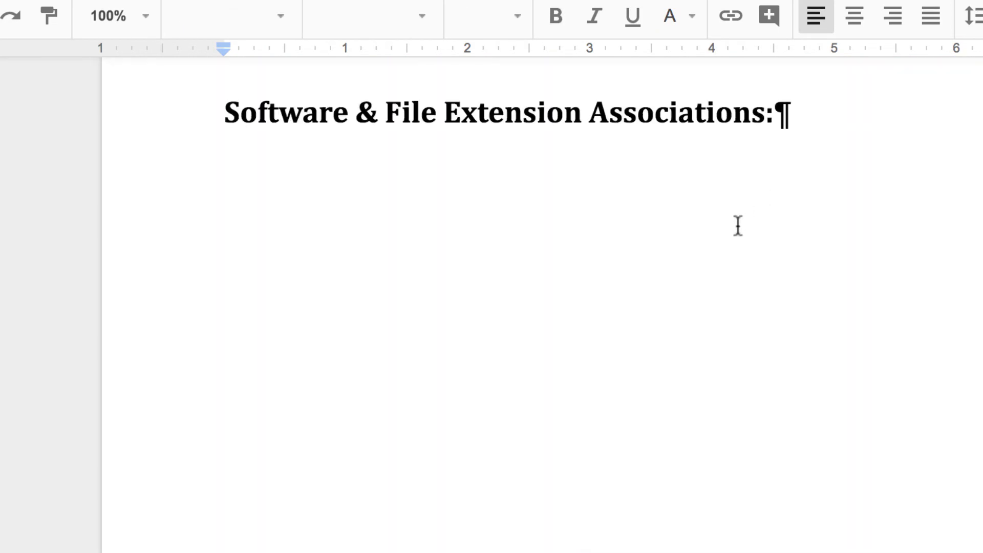
pyautogui.scroll(-15, 738, 226)
pyautogui.scroll(-2, 738, 226)
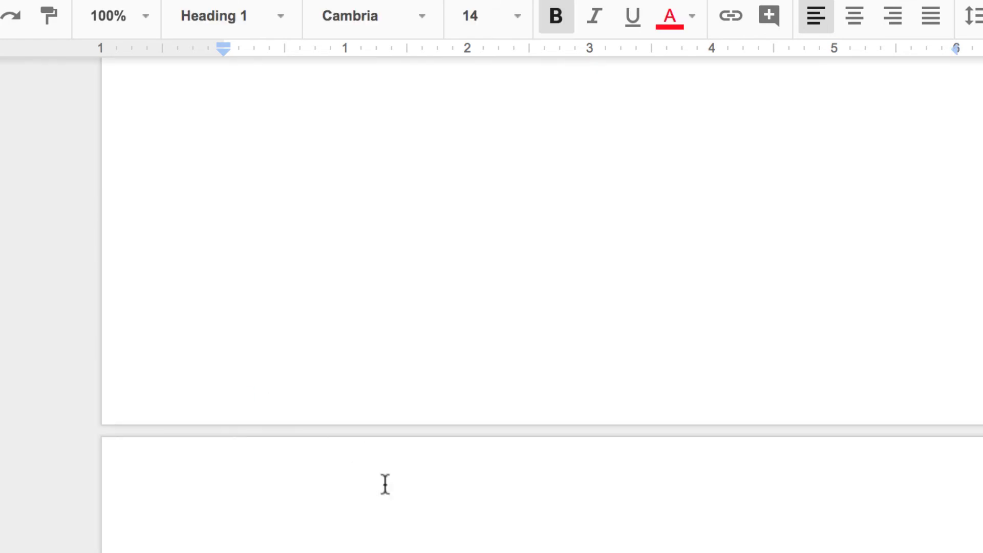
pyautogui.scroll(-7, 389, 507)
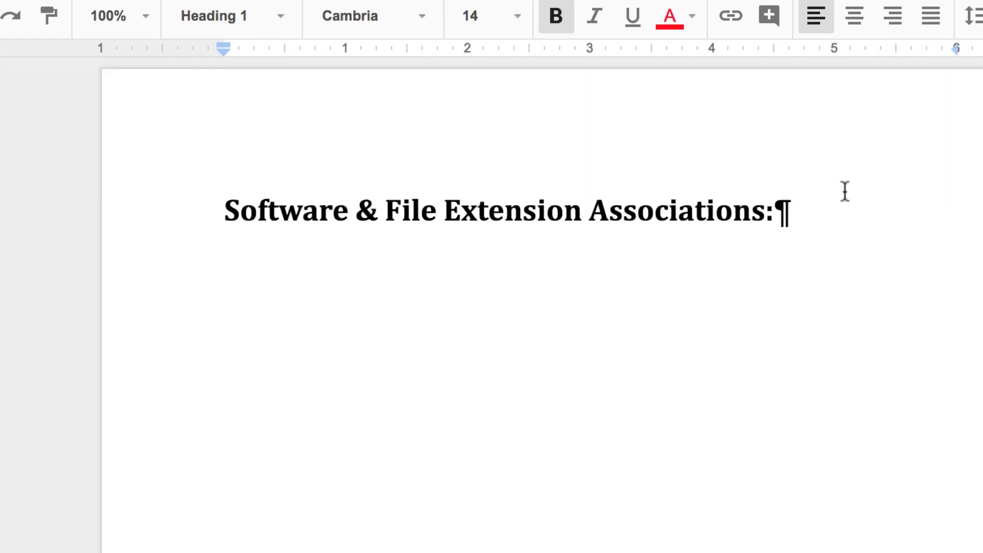
pyautogui.scroll(-10, 748, 275)
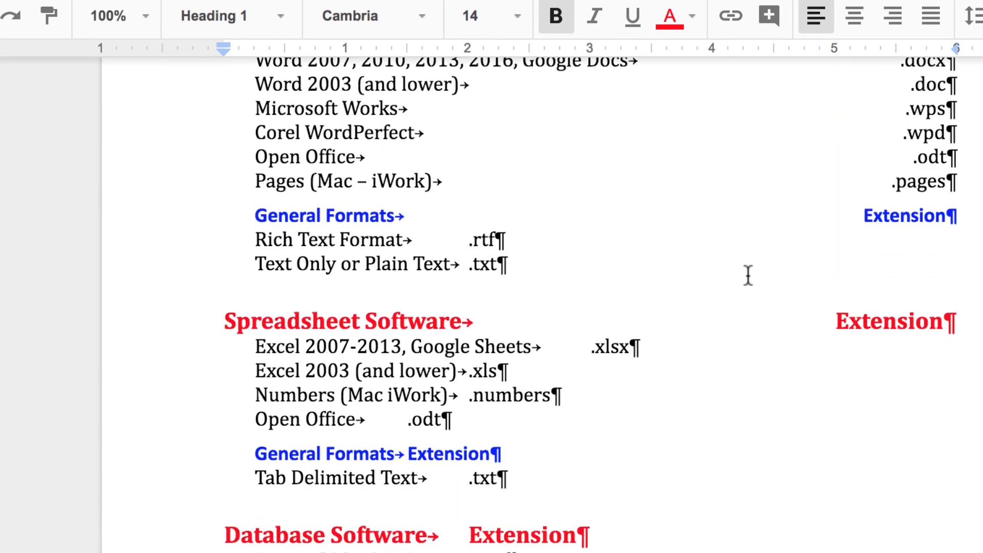
pyautogui.scroll(-3, 748, 275)
pyautogui.scroll(6, 748, 276)
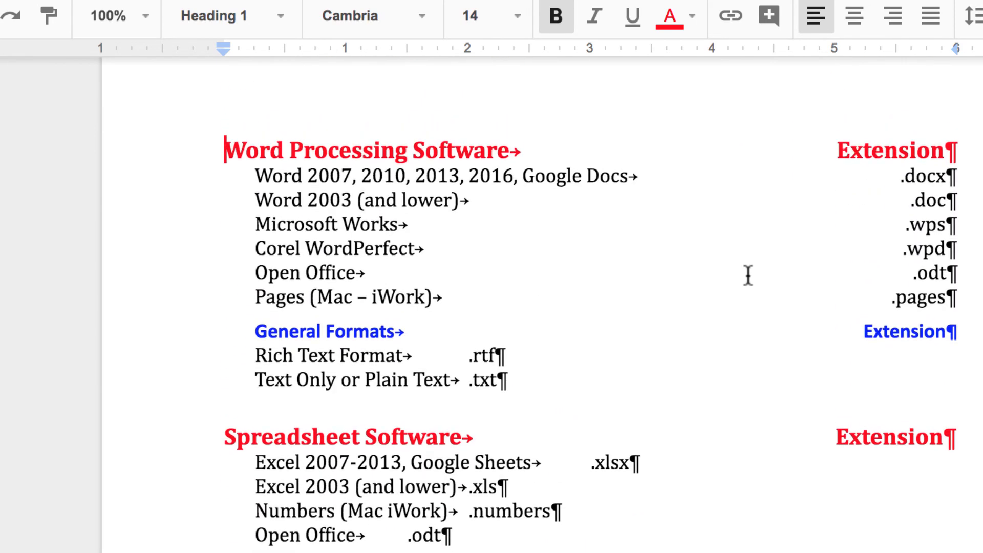
pyautogui.scroll(-4, 748, 275)
pyautogui.scroll(5, 748, 275)
pyautogui.scroll(-2, 748, 275)
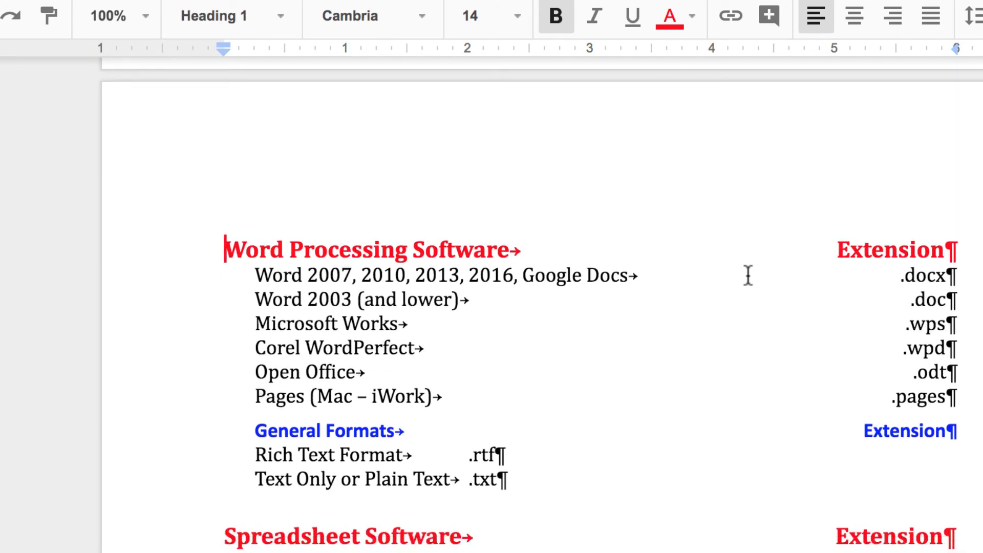
pyautogui.moveTo(222, 134); pyautogui.dragTo(688, 551)
pyautogui.scroll(-15, 791, 430)
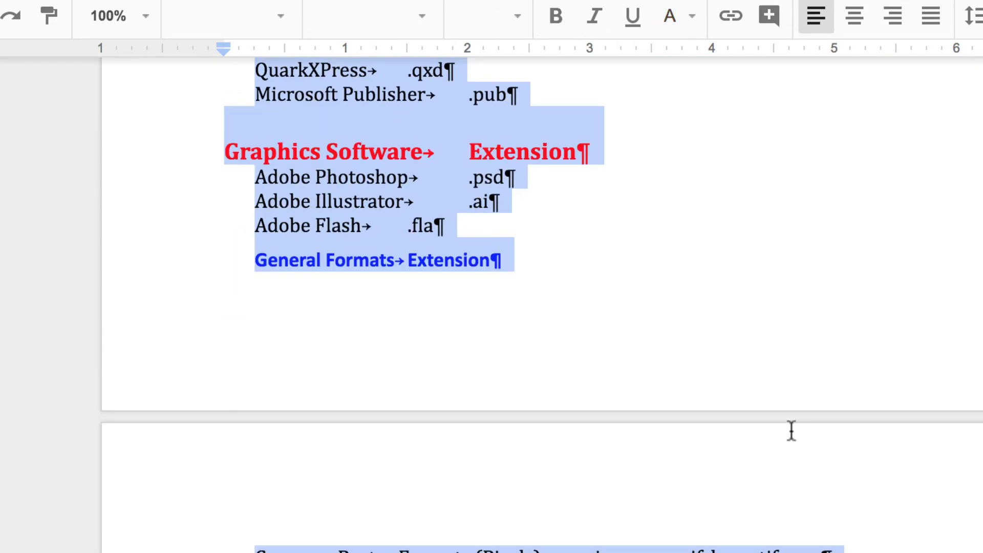
pyautogui.scroll(20, 791, 430)
pyautogui.scroll(2, 792, 430)
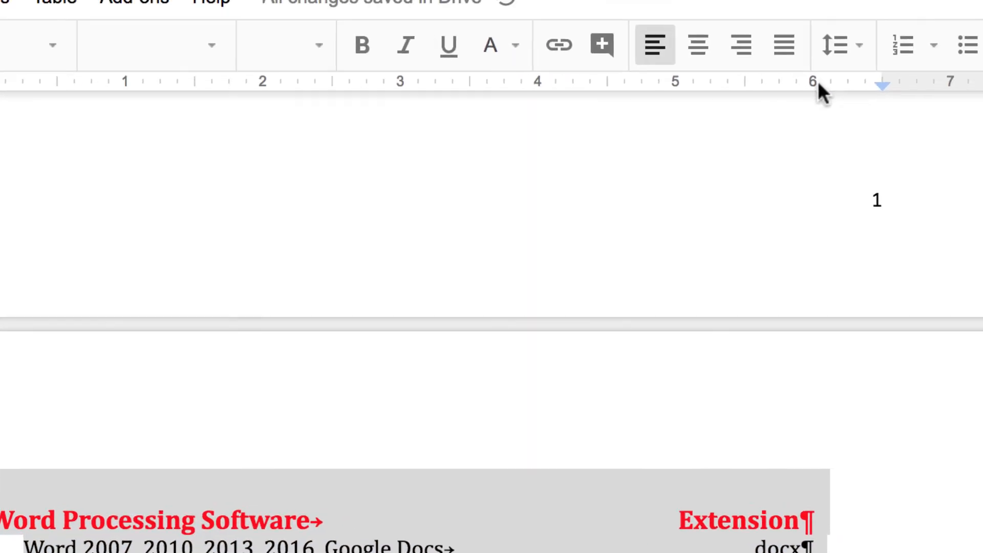
# Add a right tab stop at exactly 6 inches to the selected lines
pyautogui.click(953, 47)
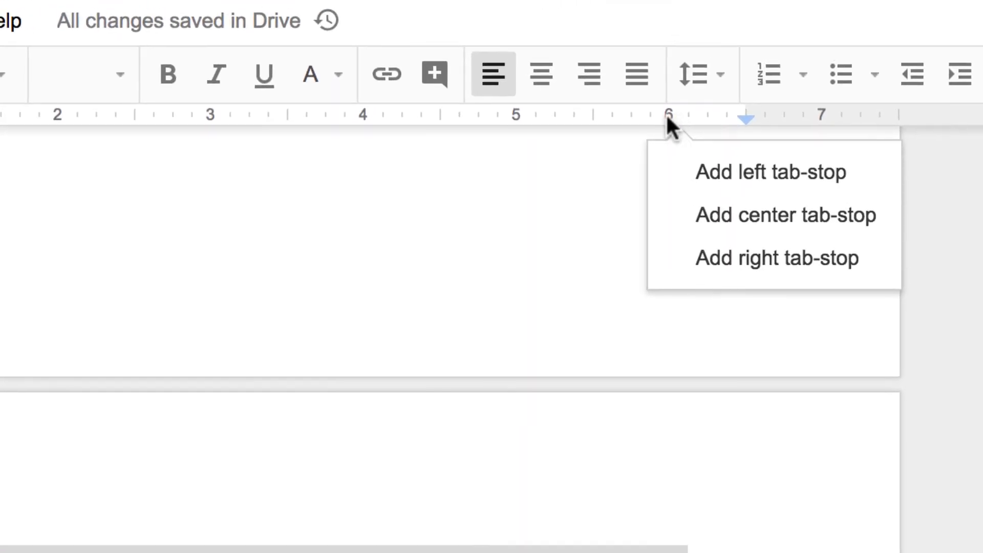
pyautogui.click(740, 258)
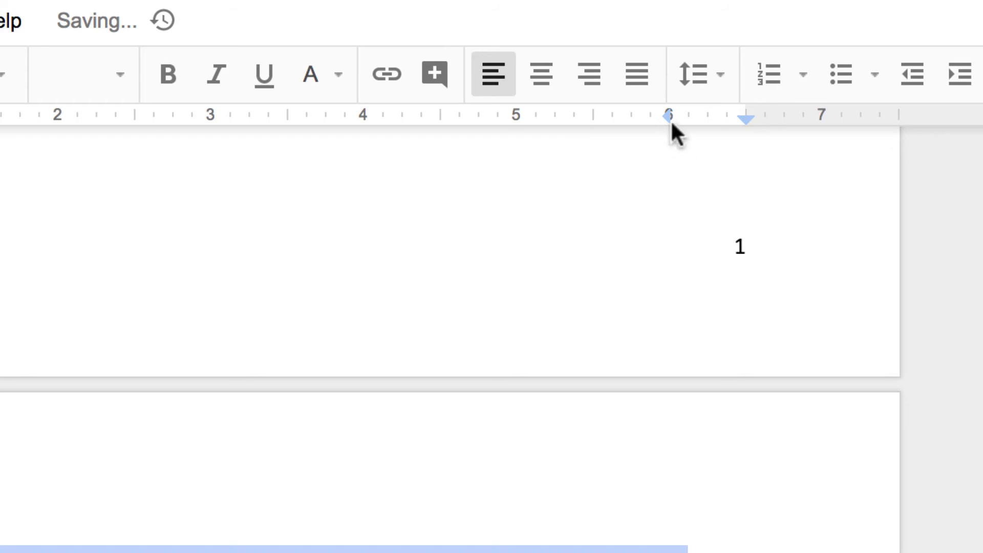
pyautogui.moveTo(670, 118)
pyautogui.mouseDown()
pyautogui.moveTo(651, 113)
pyautogui.moveTo(668, 115)
pyautogui.mouseUp()
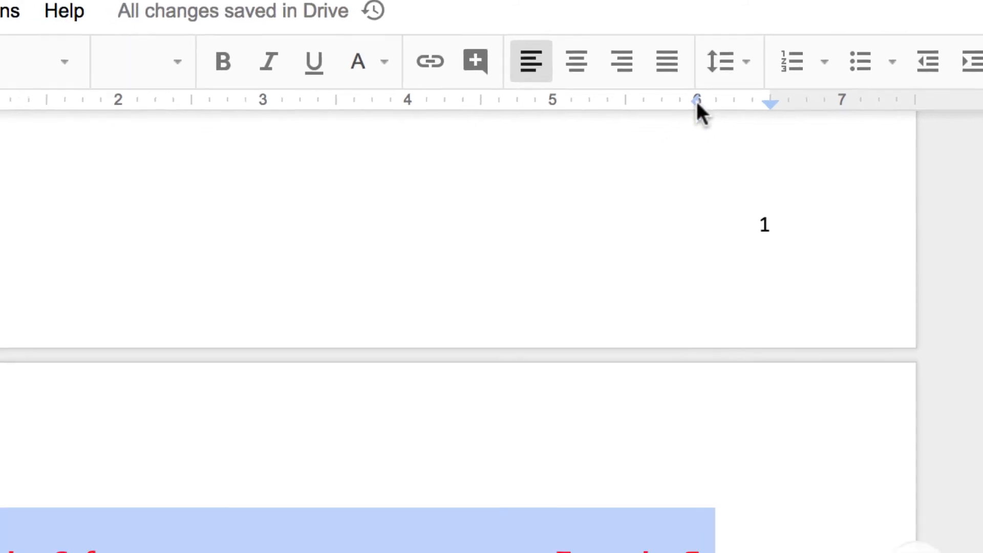
pyautogui.scroll(-2, 397, 494)
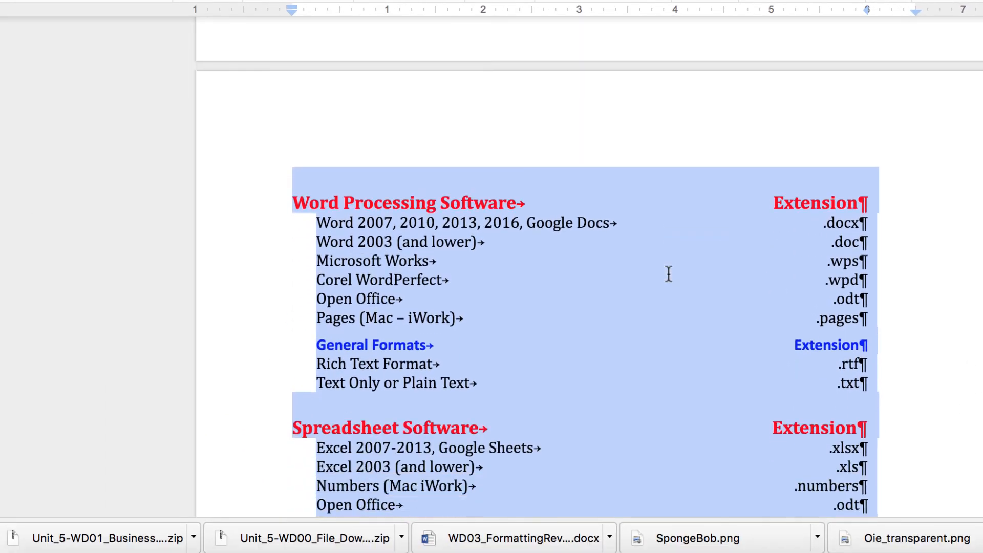
pyautogui.scroll(-10, 668, 274)
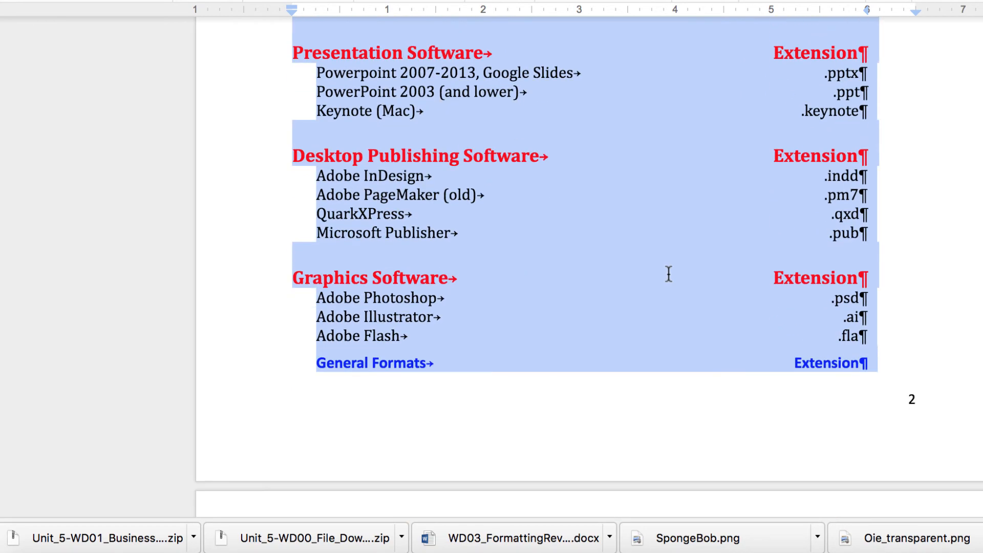
pyautogui.scroll(-5, 668, 274)
pyautogui.scroll(13, 668, 274)
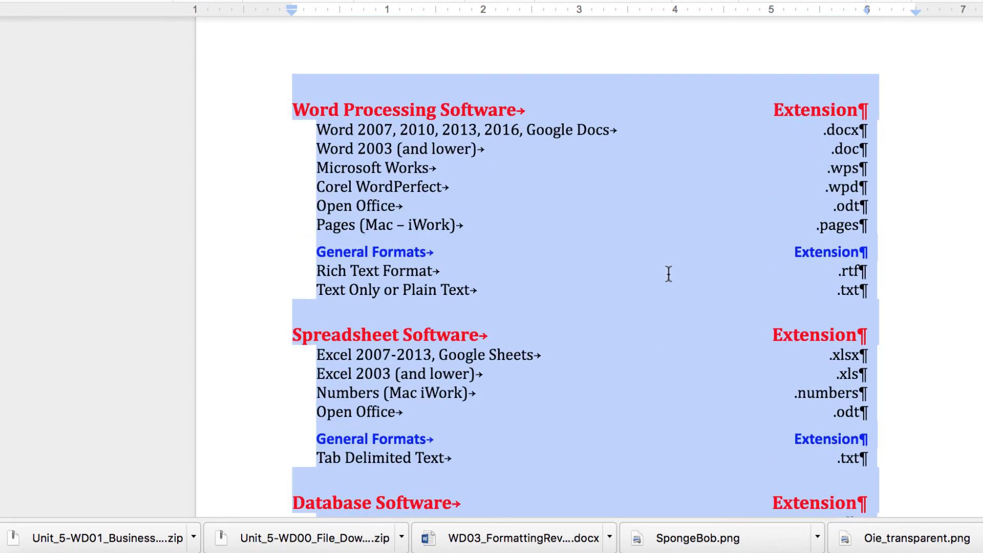
pyautogui.press('BackSpace')
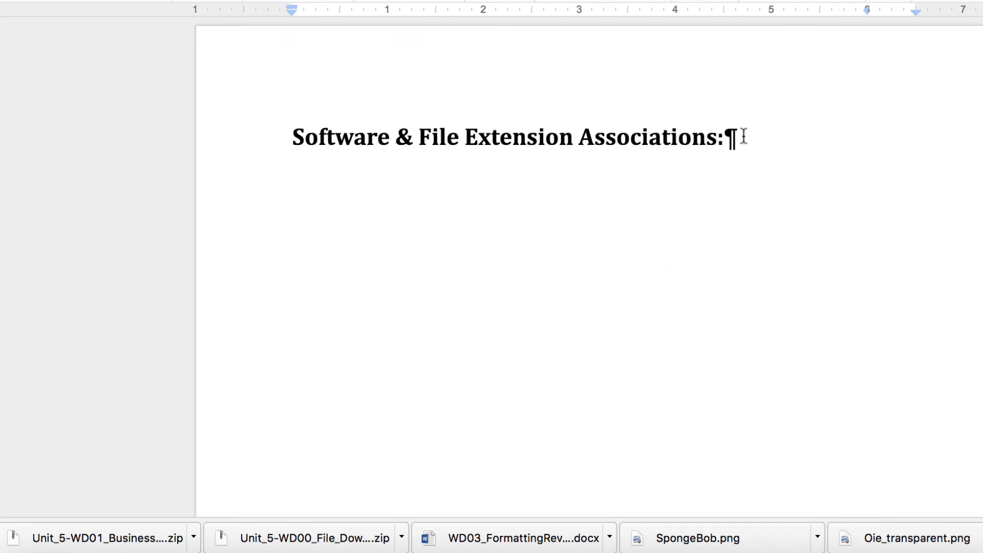
pyautogui.press('super+z')
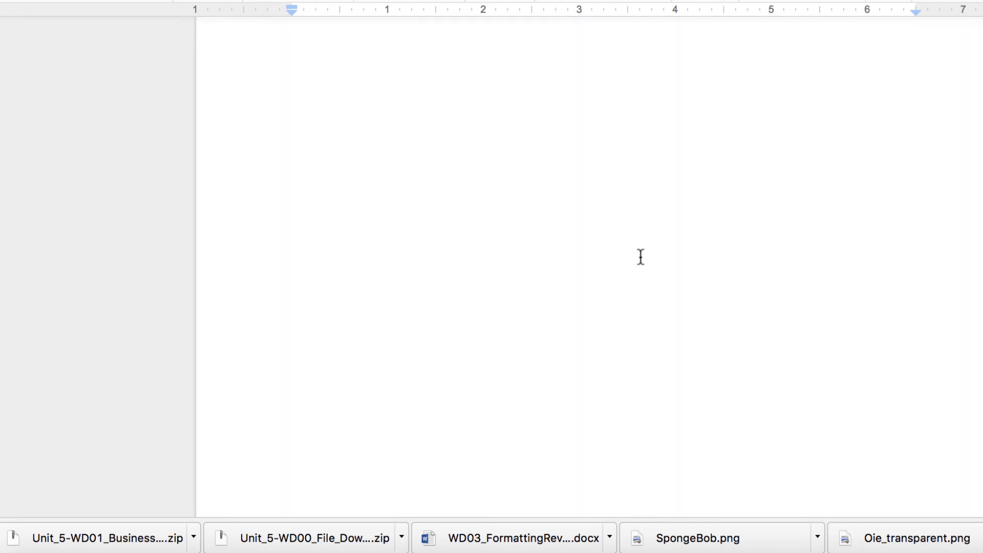
pyautogui.scroll(-5, 641, 257)
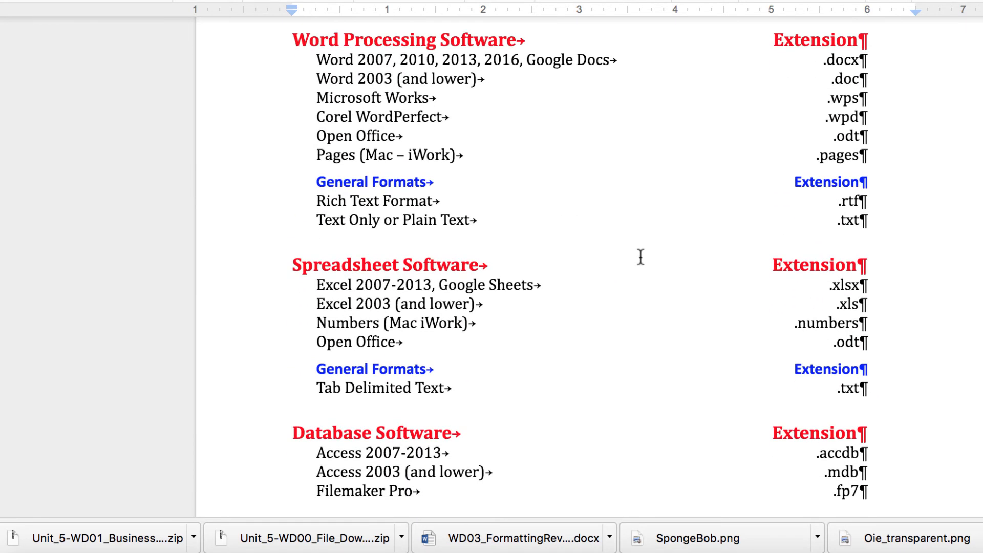
pyautogui.press('super+y')
pyautogui.press('super+z')
pyautogui.scroll(-8, 640, 257)
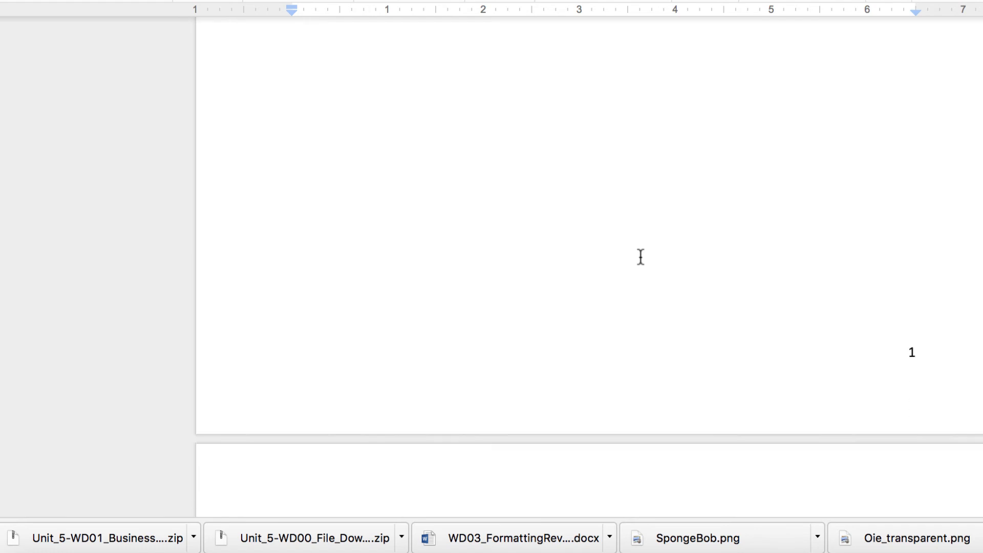
pyautogui.scroll(7, 640, 257)
pyautogui.scroll(-8, 641, 257)
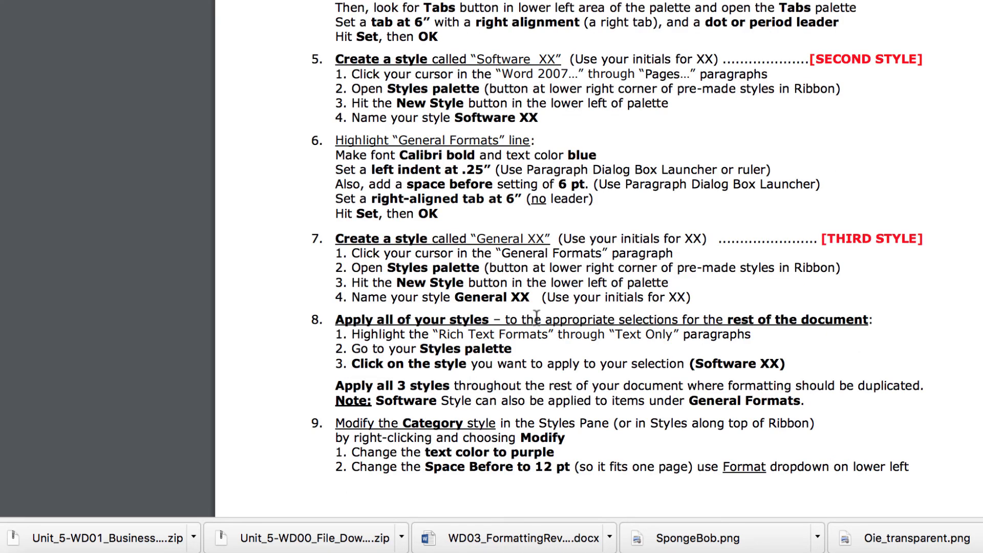
pyautogui.scroll(-2, 495, 350)
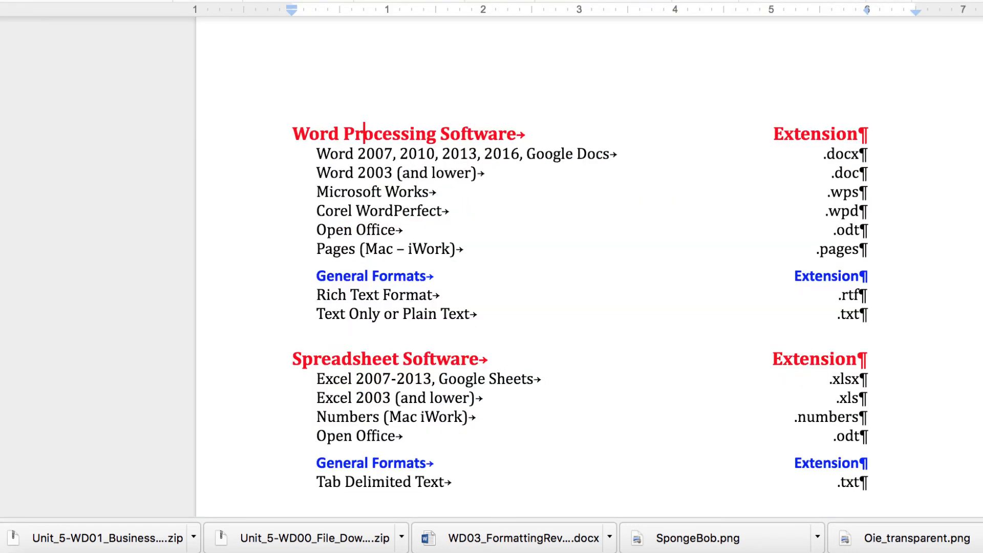
pyautogui.click(193, 47)
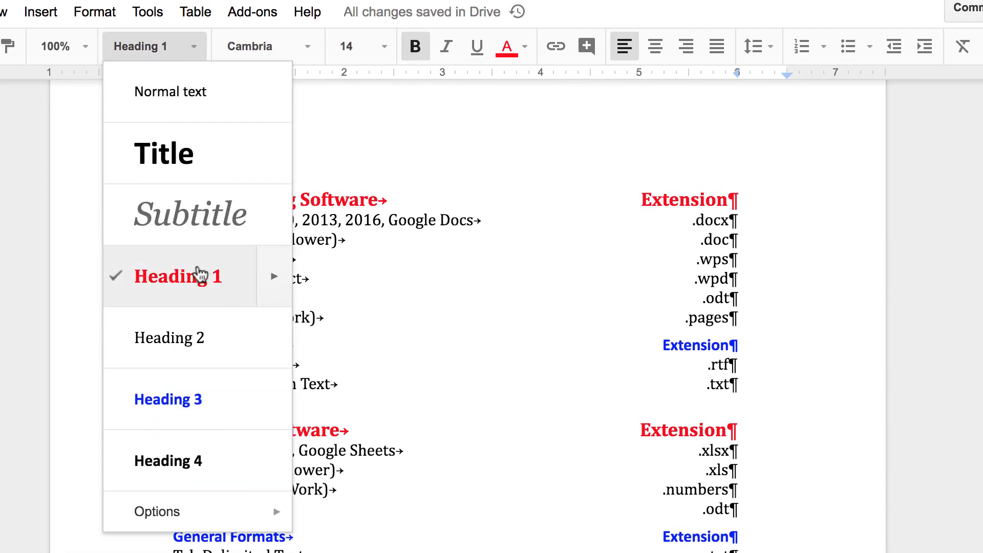
pyautogui.moveTo(275, 271)
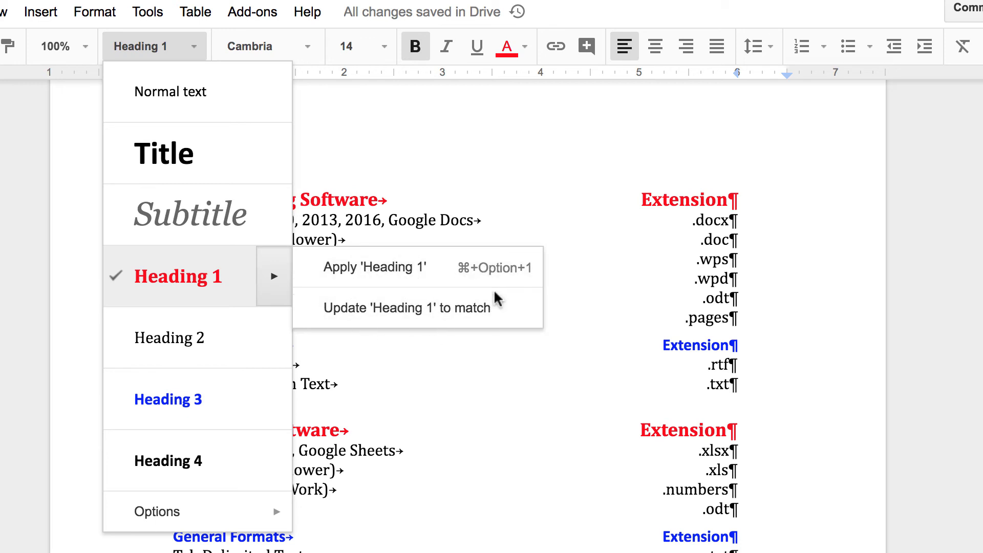
pyautogui.moveTo(276, 511)
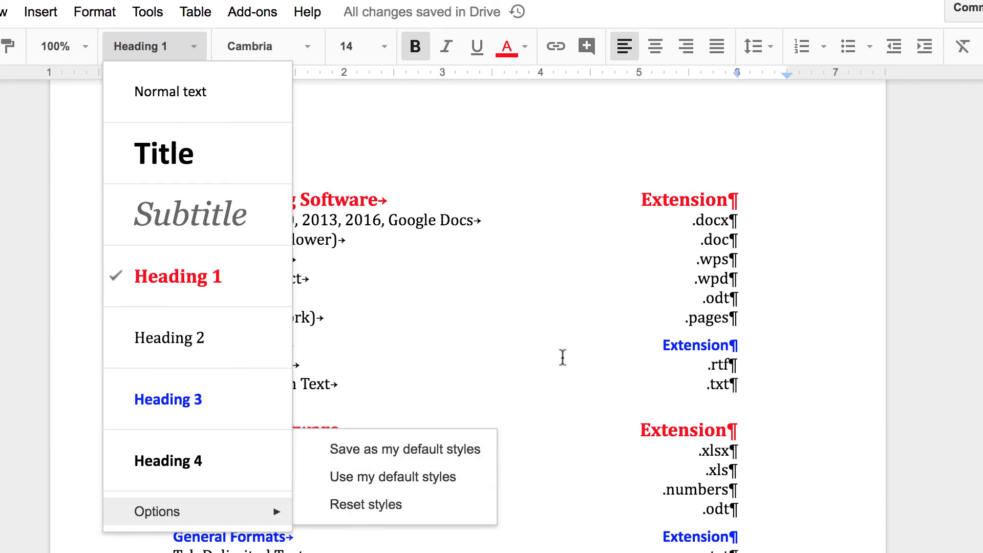
pyautogui.press('Escape')
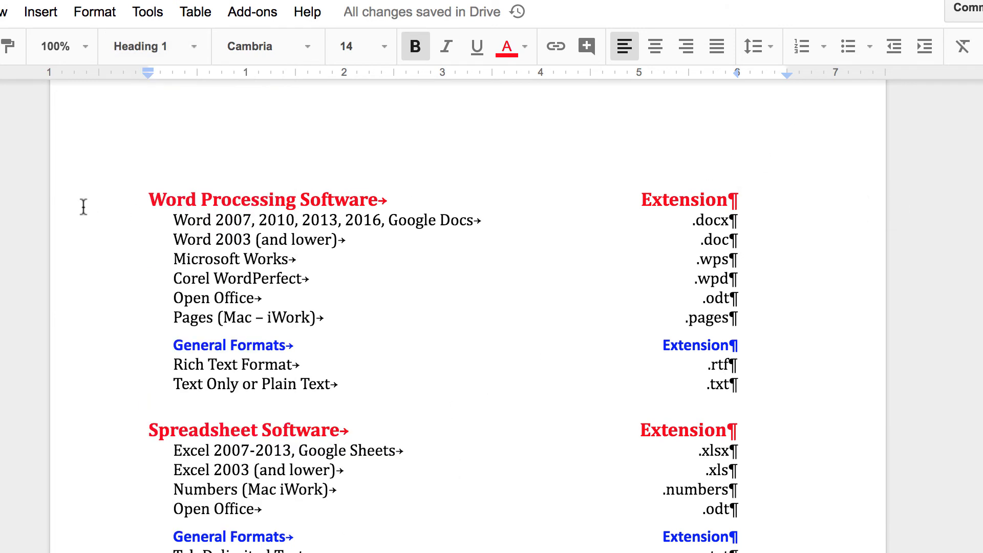
# Make the Word Processing Software heading text purple
pyautogui.moveTo(148, 197); pyautogui.dragTo(804, 182)
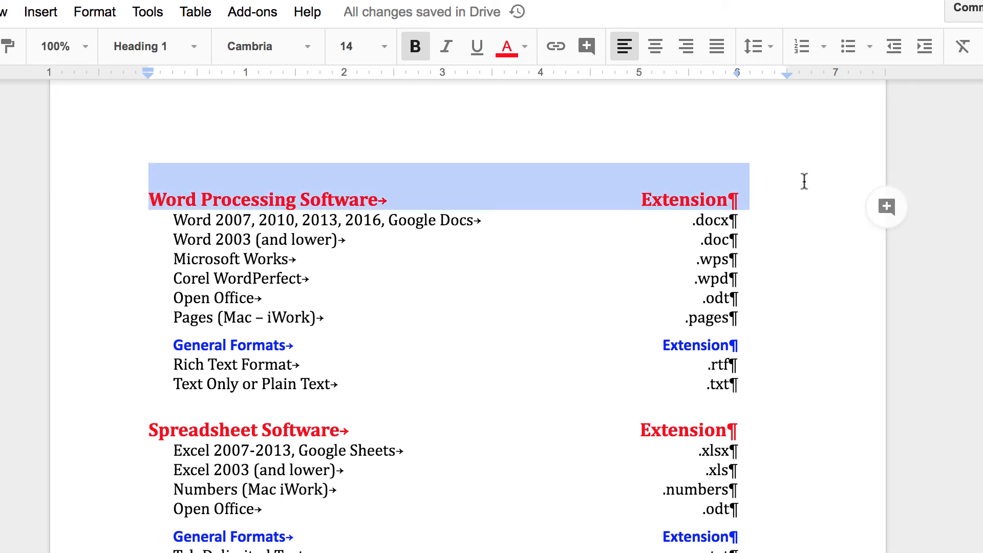
pyautogui.click(526, 47)
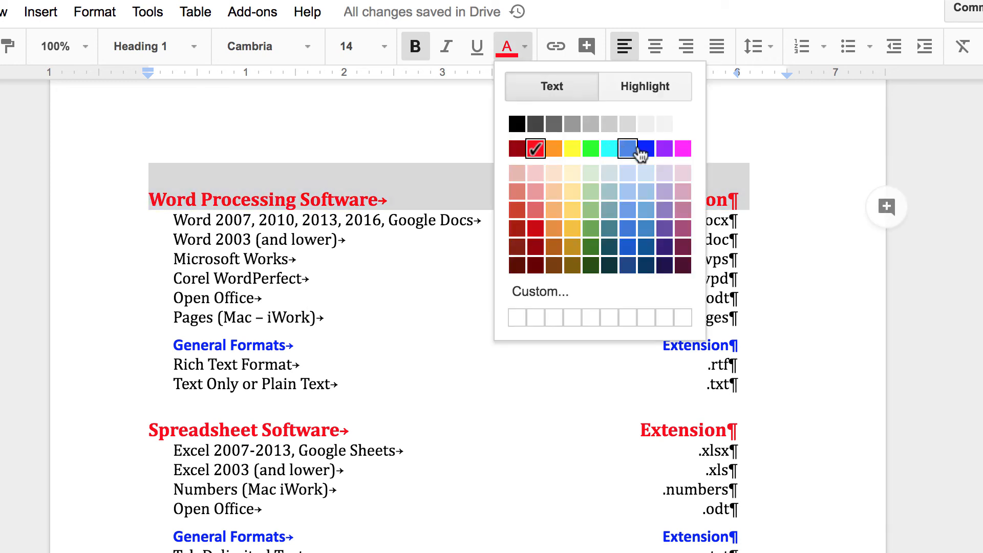
pyautogui.click(664, 149)
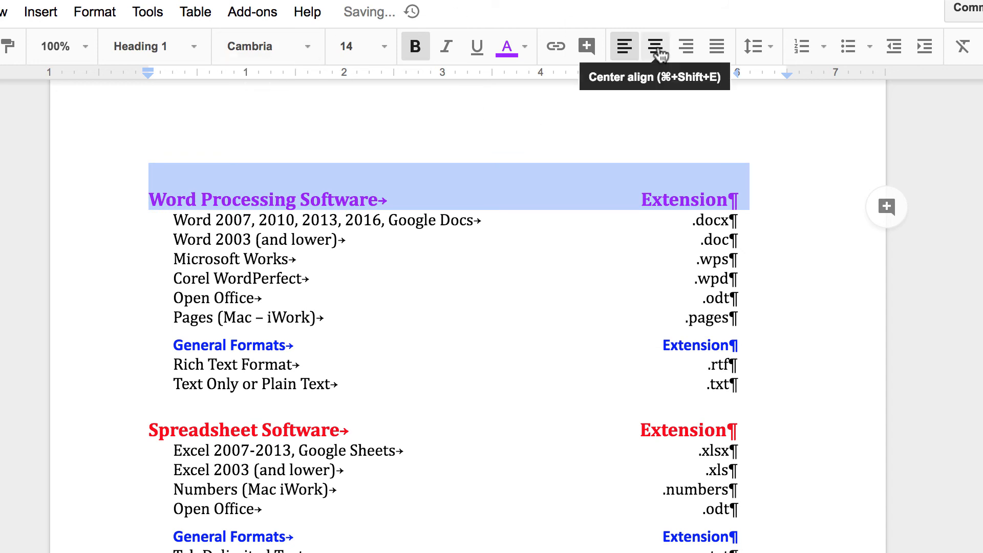
# Set 12 pt of space before the Word Processing Software heading
pyautogui.click(757, 46)
pyautogui.click(808, 276)
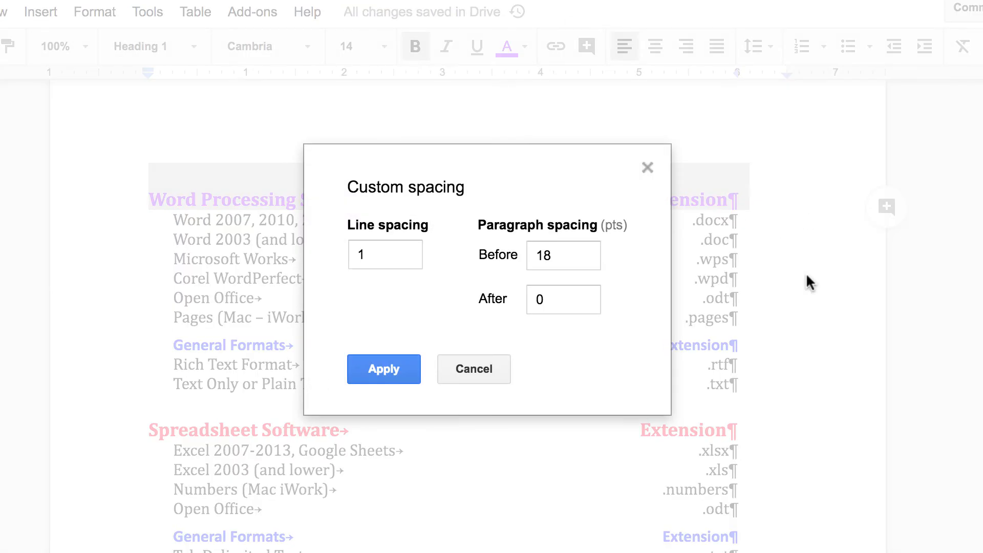
pyautogui.moveTo(564, 261); pyautogui.dragTo(477, 256)
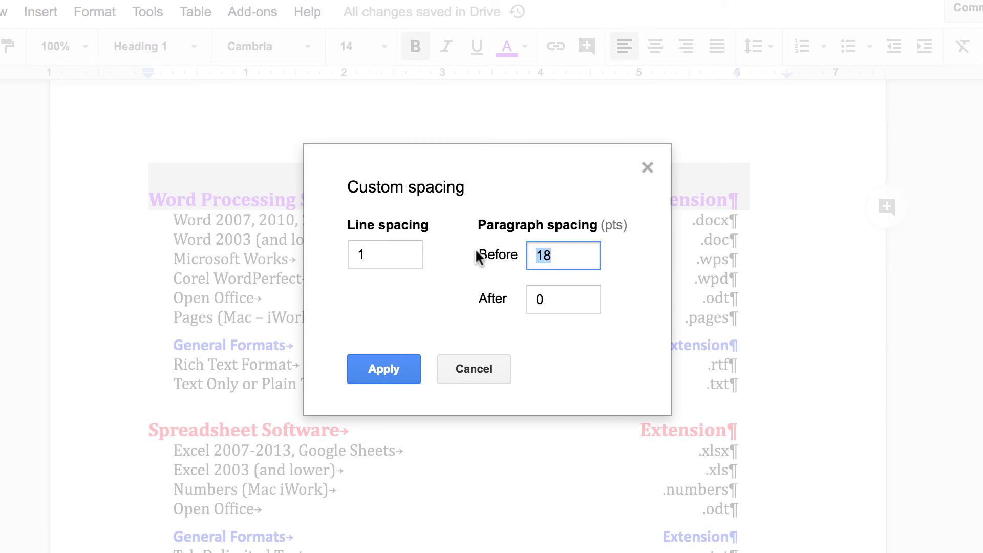
pyautogui.write('12')
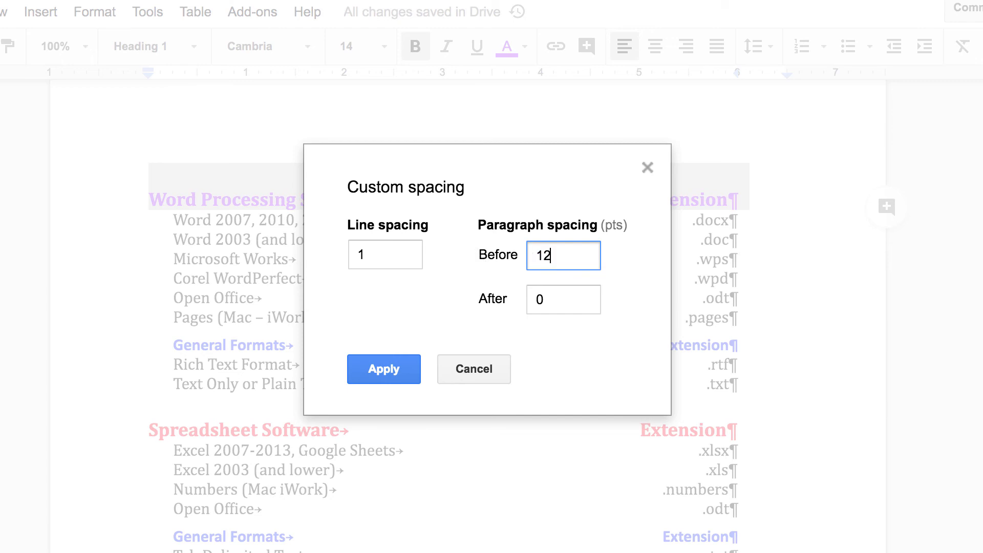
pyautogui.click(381, 370)
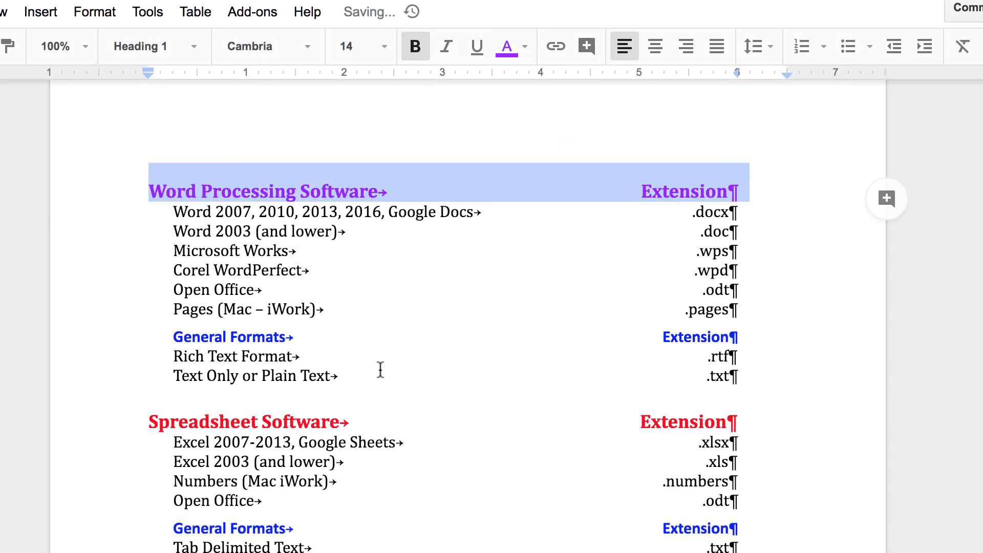
pyautogui.click(192, 47)
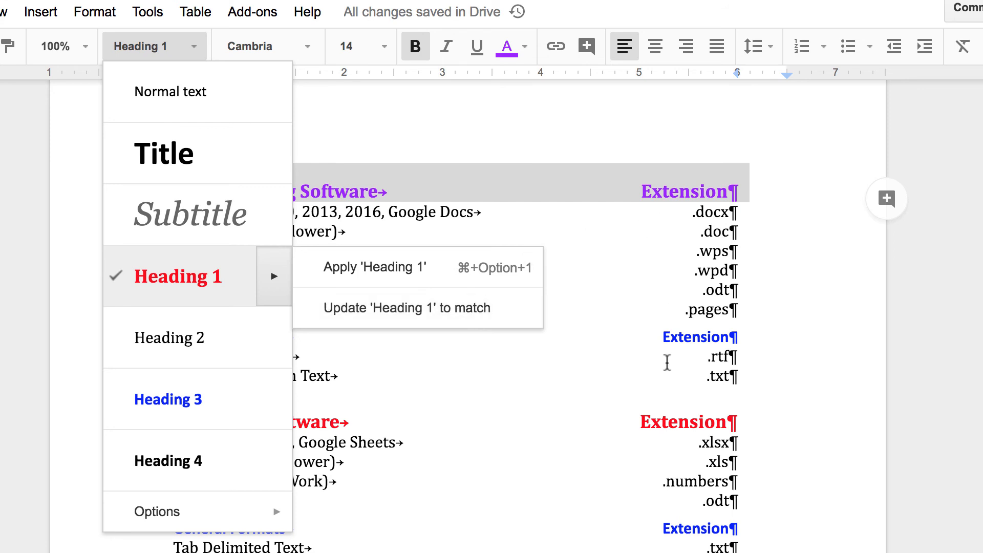
# Update Heading 1 to match the purple Word Processing Software heading
pyautogui.click(471, 309)
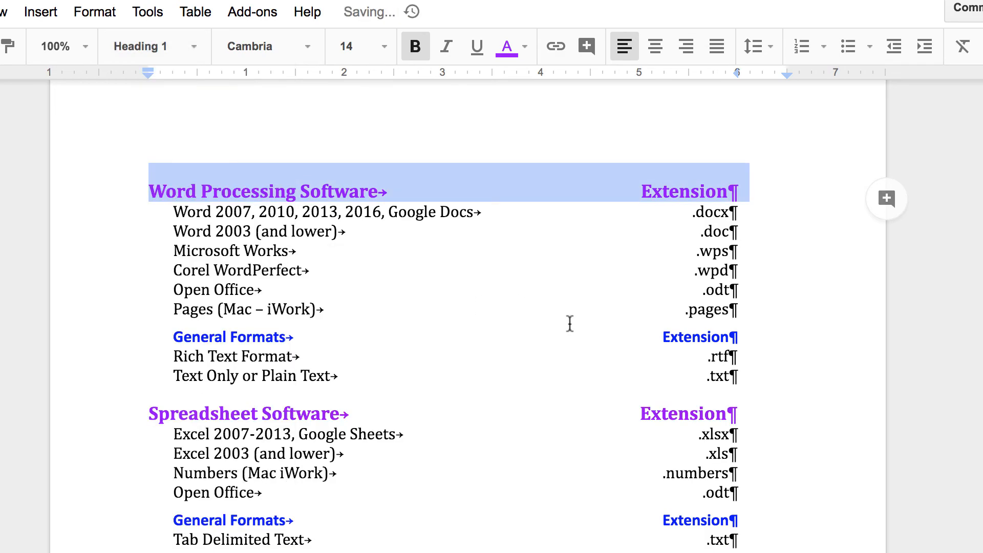
pyautogui.scroll(-10, 570, 323)
pyautogui.scroll(3, 570, 323)
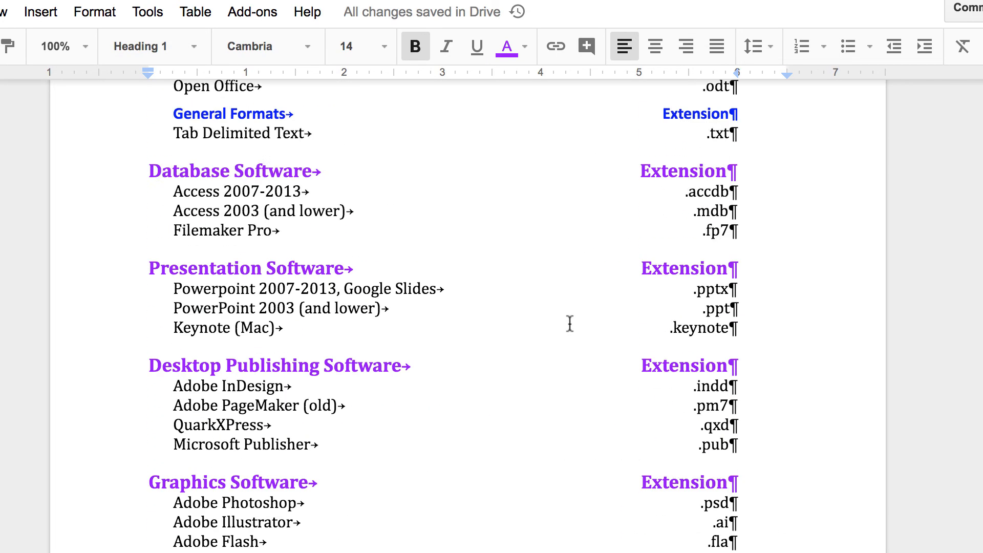
pyautogui.scroll(5, 570, 324)
pyautogui.scroll(-8, 570, 323)
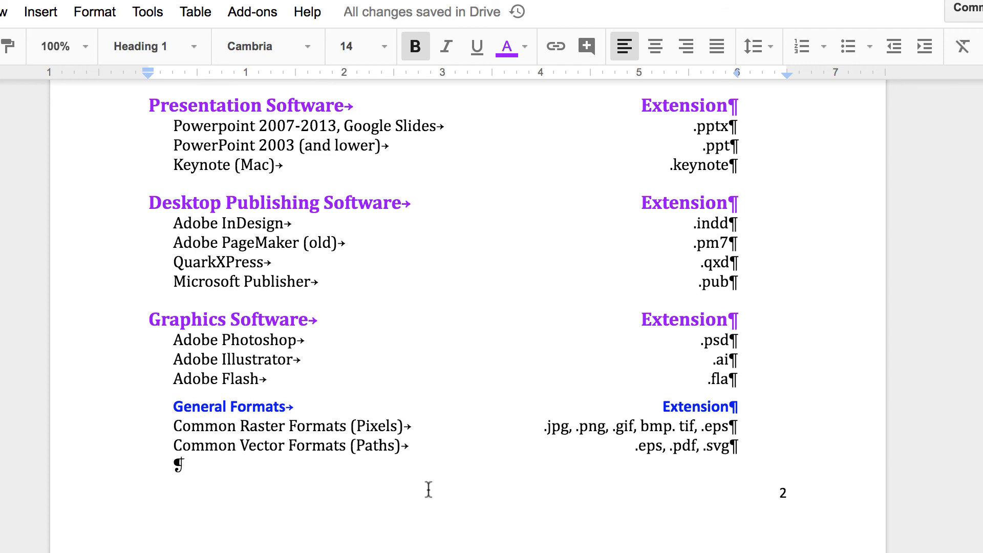
pyautogui.scroll(20, 428, 490)
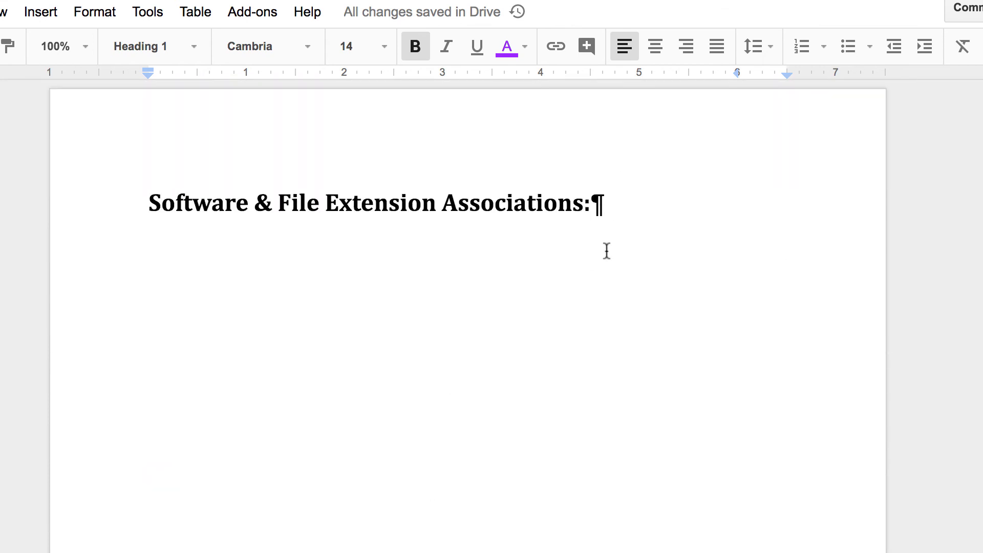
# Scroll up to the bold 'Software & File Extension Associations:' title at the top
pyautogui.scroll(-15, 607, 251)
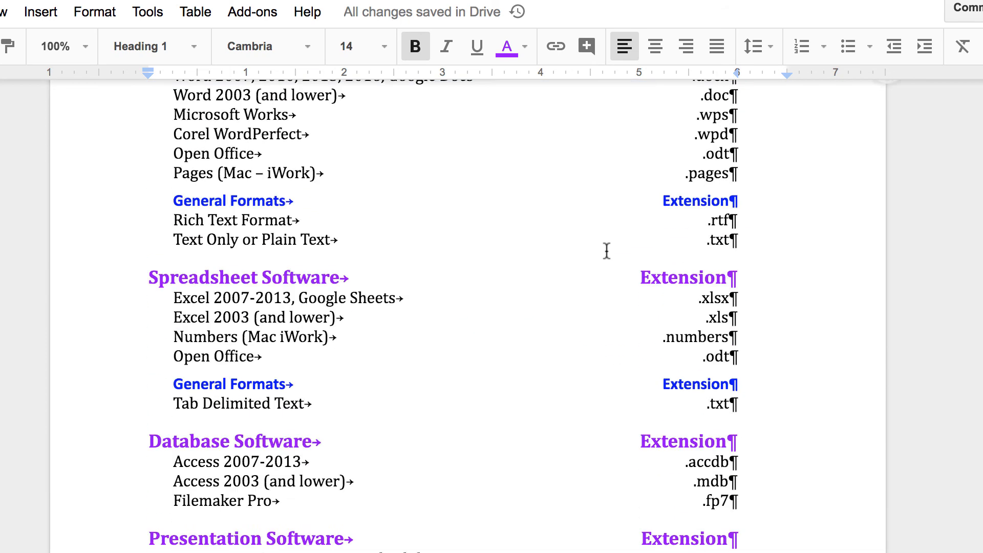
pyautogui.scroll(10, 607, 251)
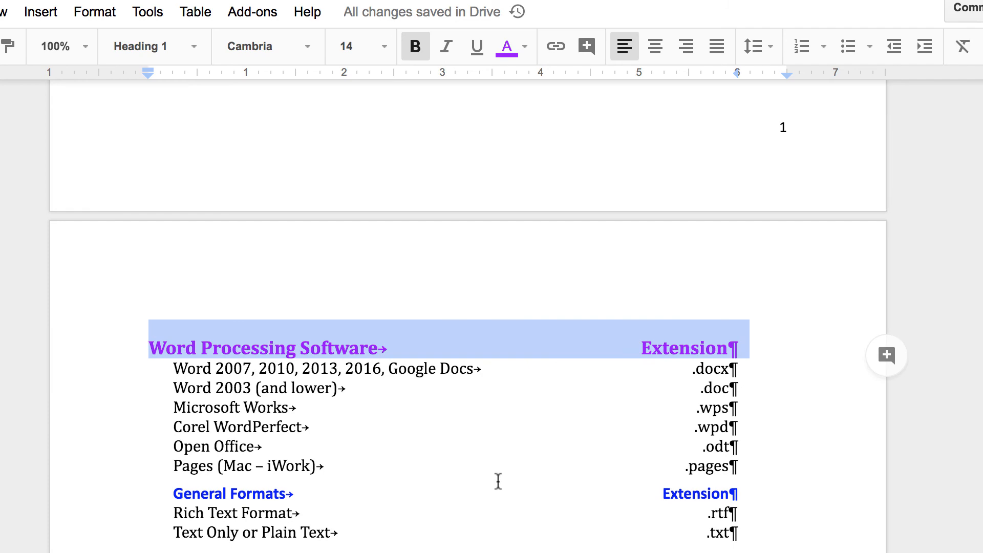
pyautogui.scroll(-12, 498, 480)
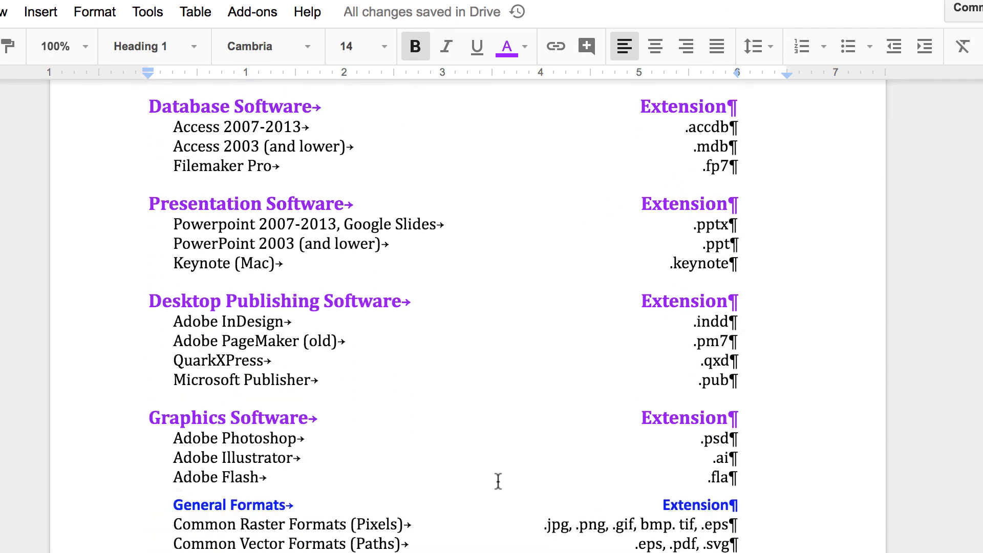
pyautogui.scroll(-2, 498, 480)
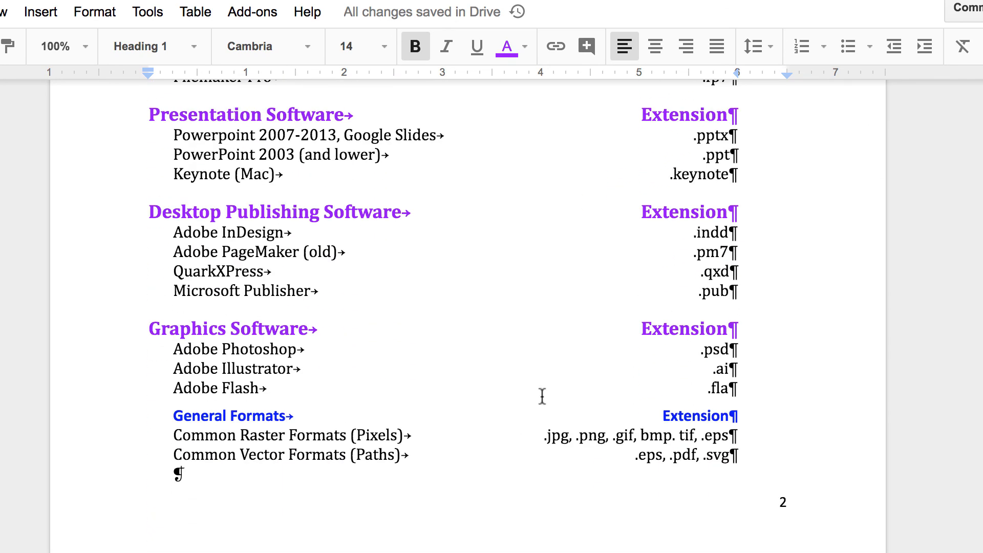
pyautogui.scroll(12, 542, 396)
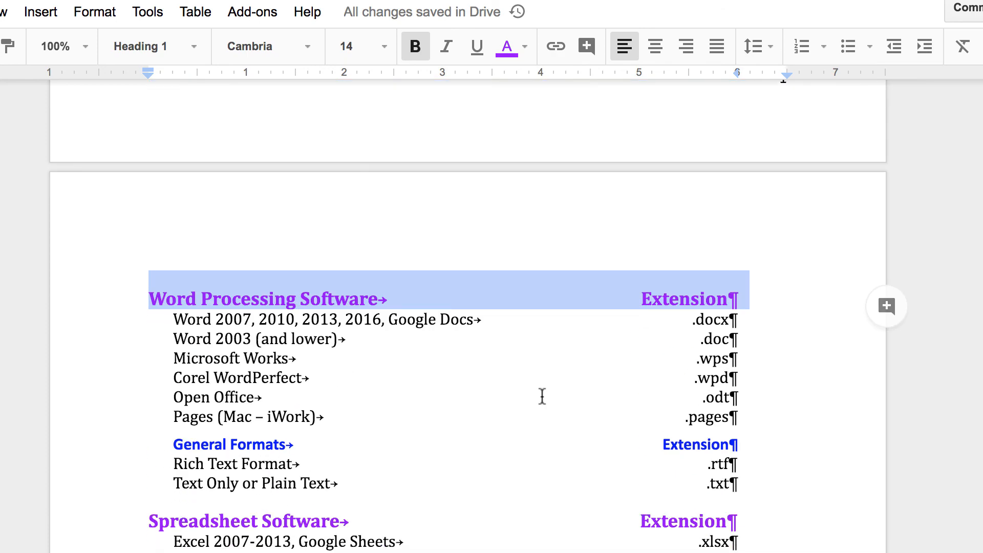
pyautogui.scroll(-12, 542, 395)
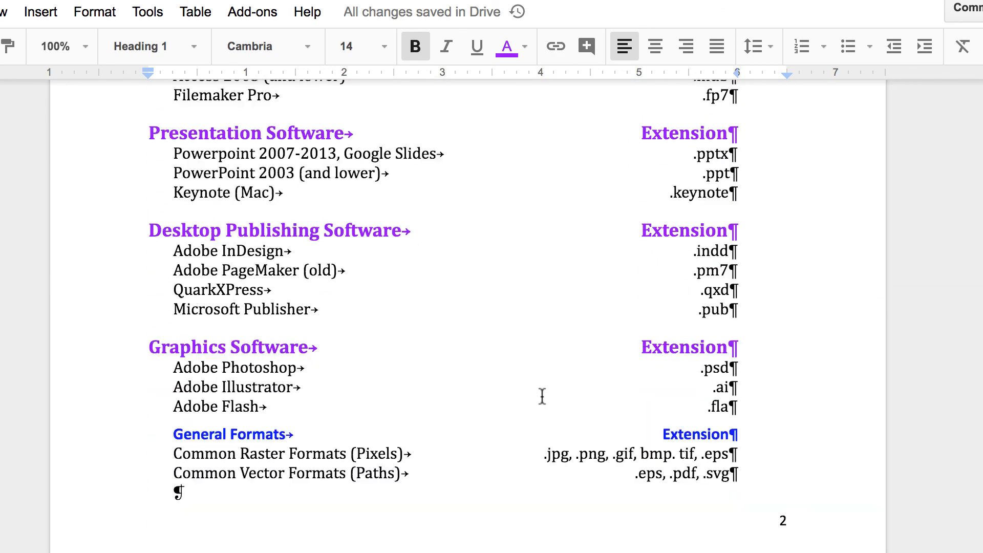
pyautogui.scroll(12, 542, 395)
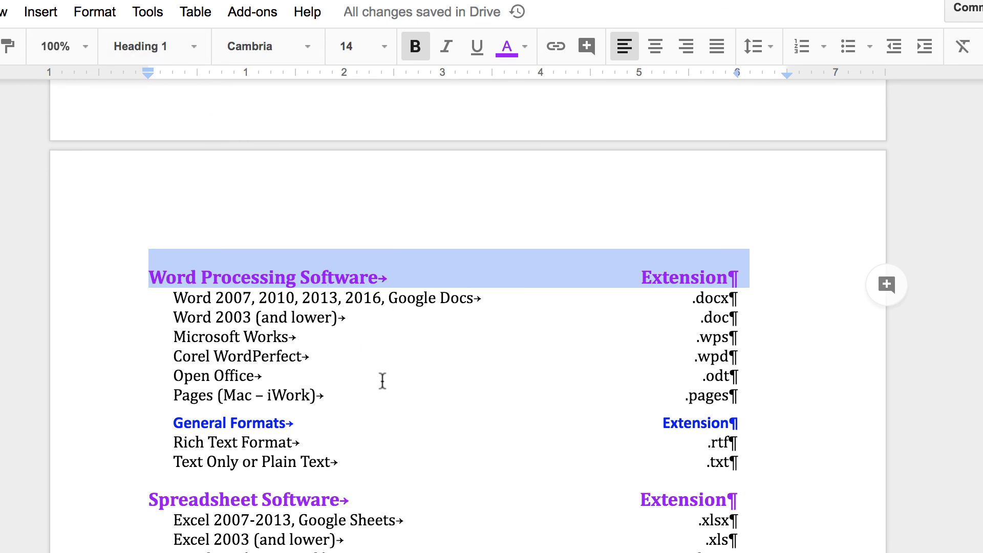
pyautogui.scroll(4, 383, 386)
pyautogui.scroll(6, 384, 386)
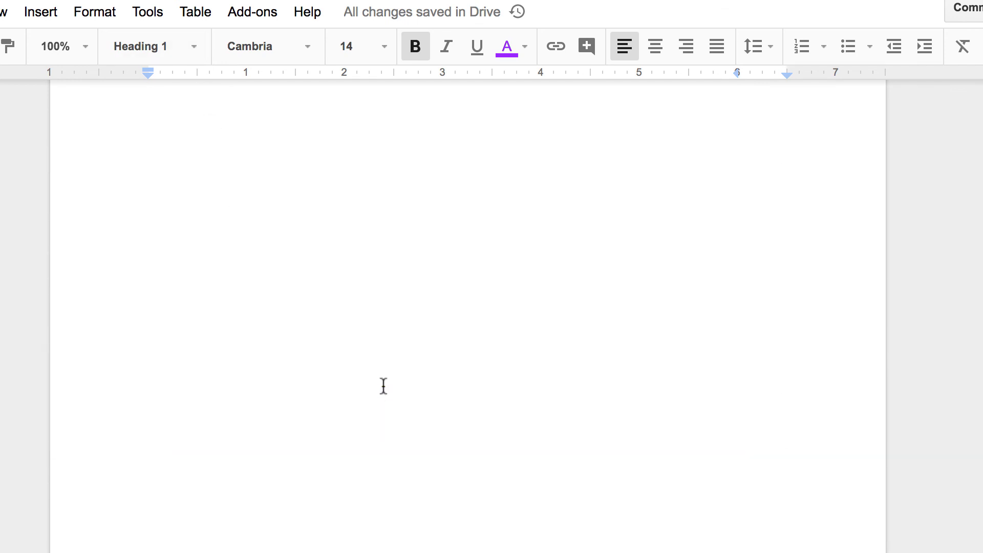
pyautogui.scroll(3, 383, 386)
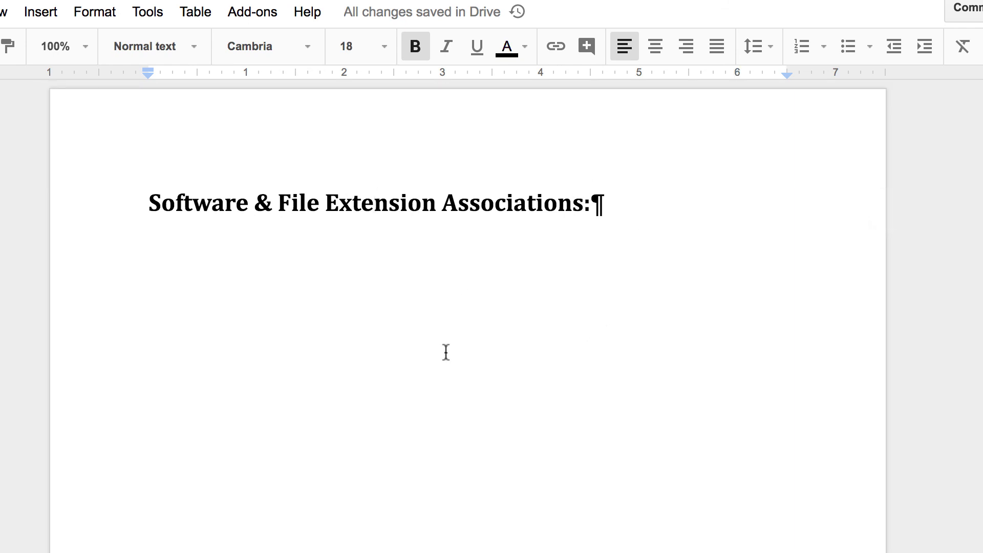
pyautogui.scroll(-5, 444, 352)
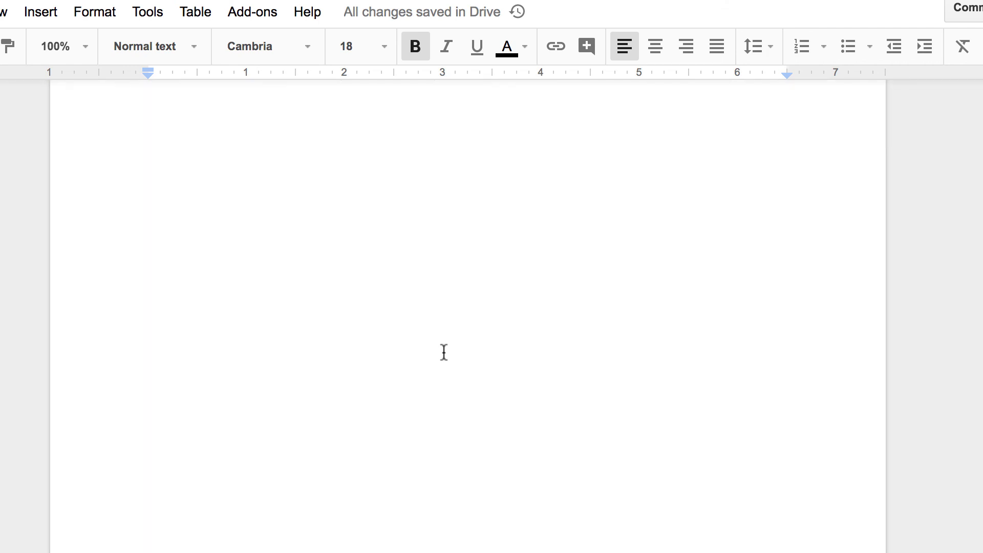
pyautogui.scroll(3, 444, 353)
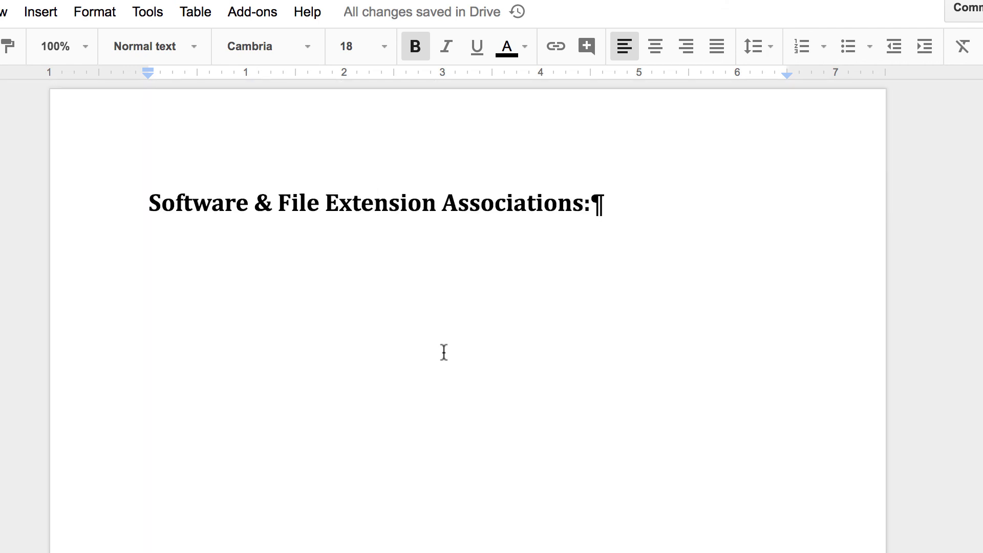
pyautogui.scroll(-5, 444, 353)
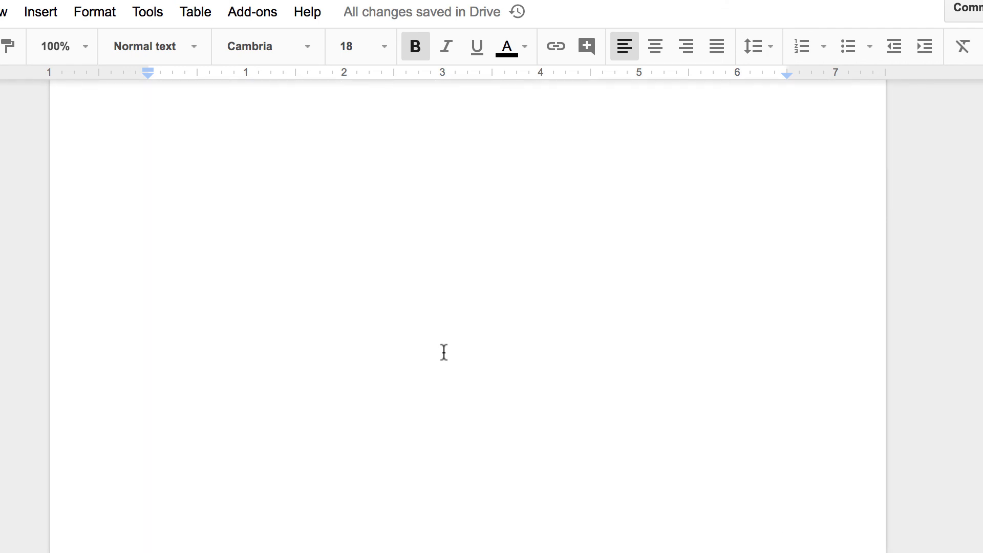
pyautogui.scroll(-2, 444, 353)
pyautogui.scroll(10, 443, 352)
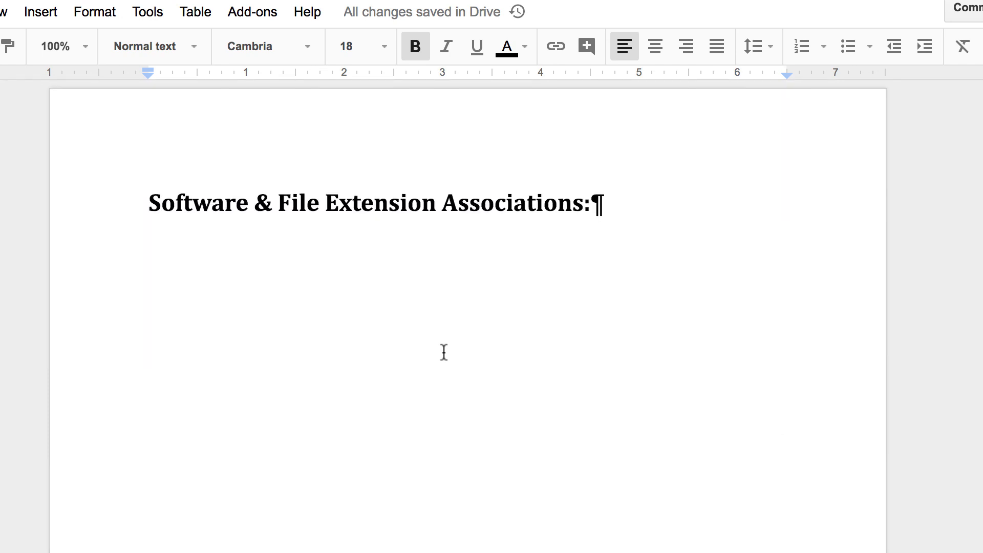
# Update the Title style to match the bold 'Software & File Extension Associations:' heading
pyautogui.moveTo(147, 201); pyautogui.dragTo(731, 188)
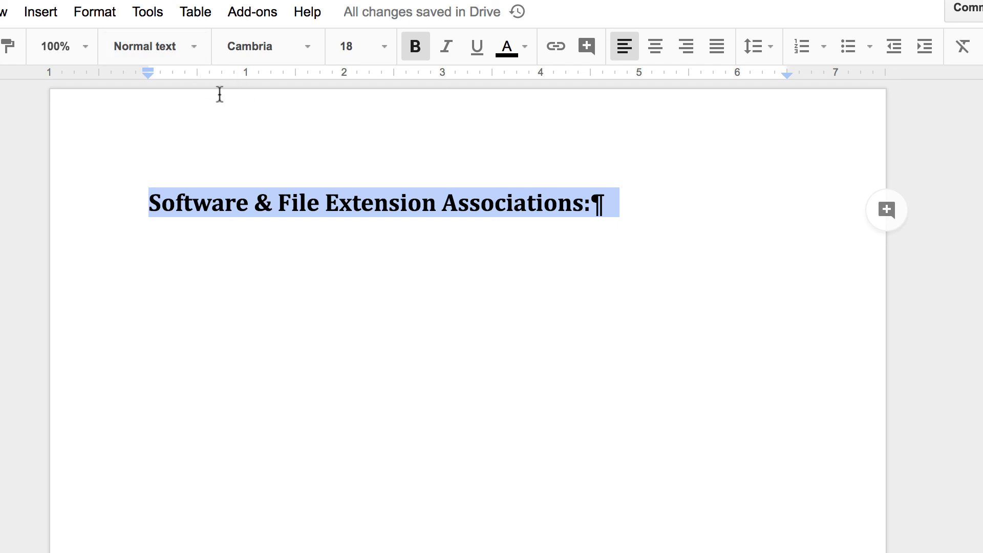
pyautogui.click(193, 49)
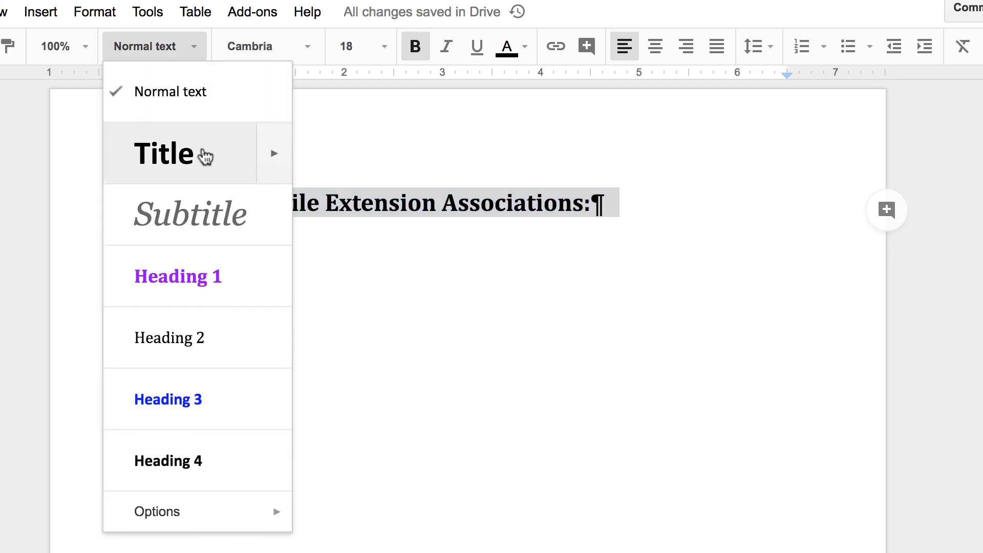
pyautogui.moveTo(275, 155)
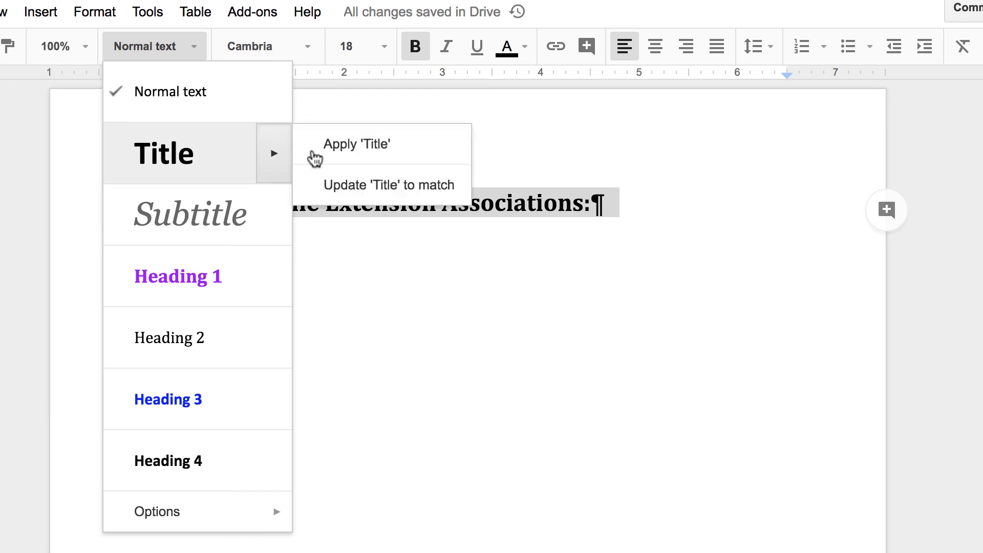
pyautogui.click(431, 187)
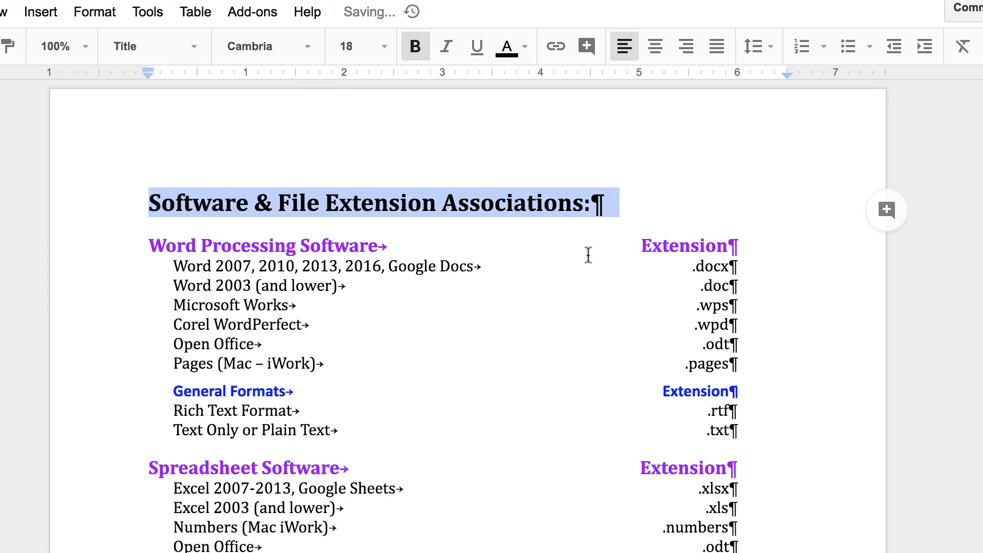
# Scroll through the list to check that the category headings from Word Processing to Graphics Software appear purple
pyautogui.scroll(-10, 589, 255)
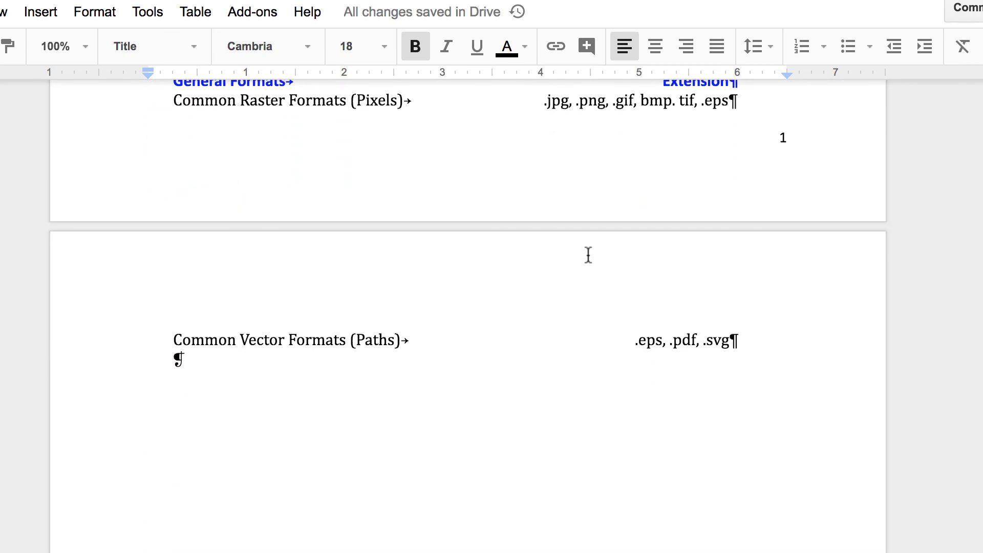
pyautogui.scroll(3, 589, 255)
pyautogui.scroll(10, 588, 255)
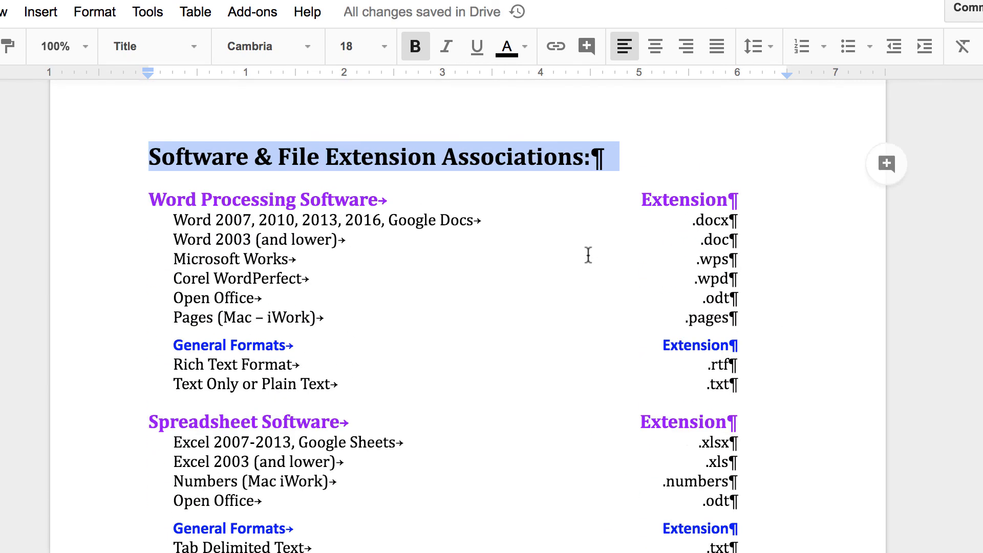
pyautogui.scroll(-20, 588, 255)
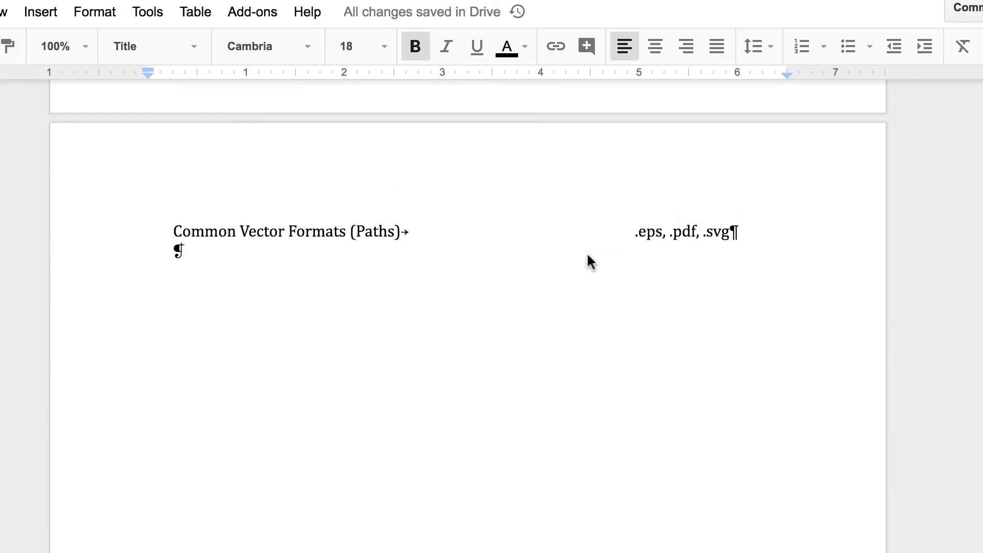
pyautogui.scroll(10, 535, 277)
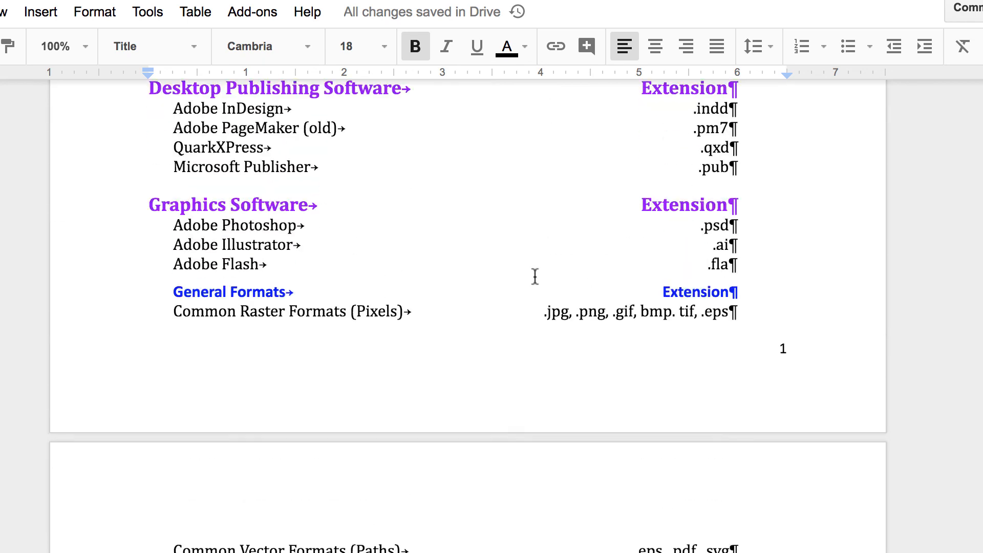
pyautogui.scroll(8, 535, 277)
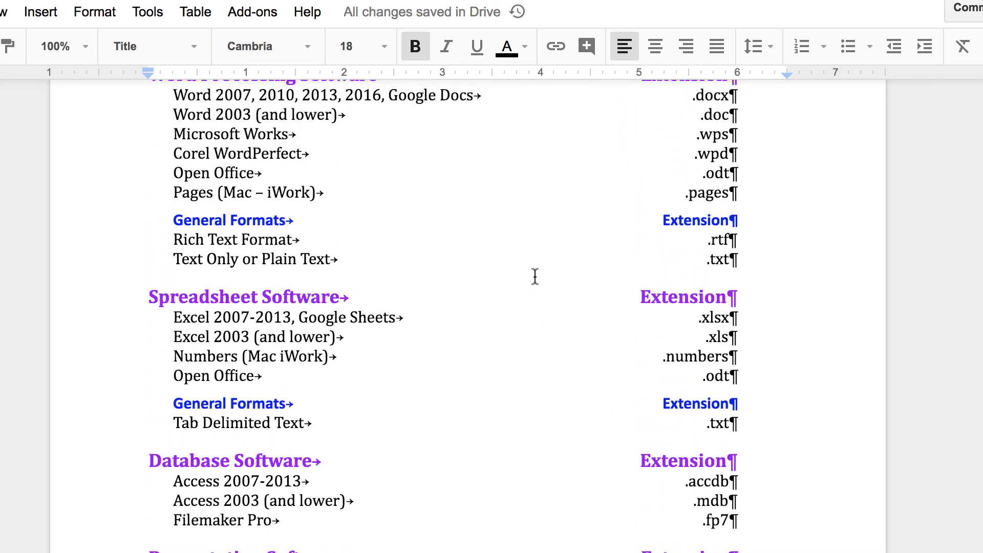
pyautogui.scroll(1, 535, 277)
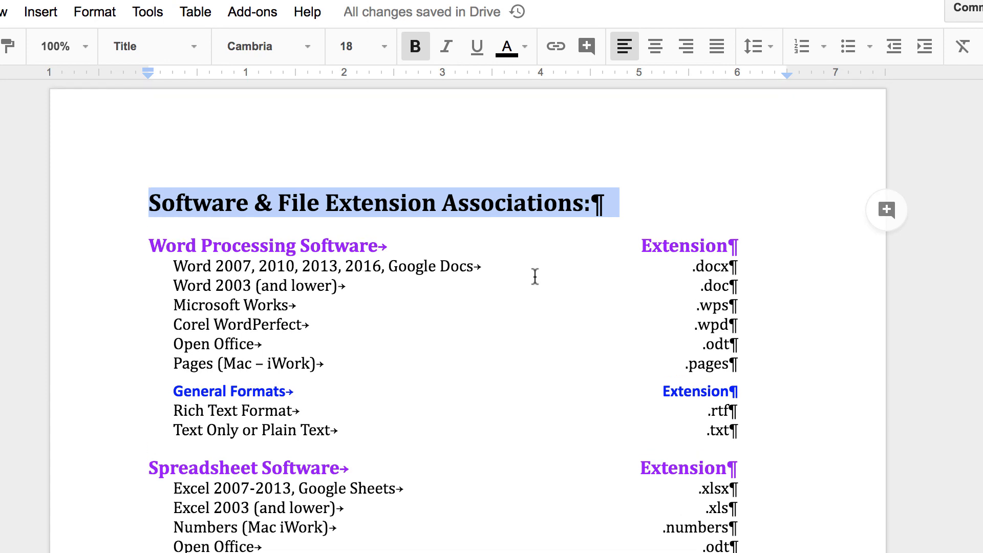
pyautogui.scroll(-10, 535, 277)
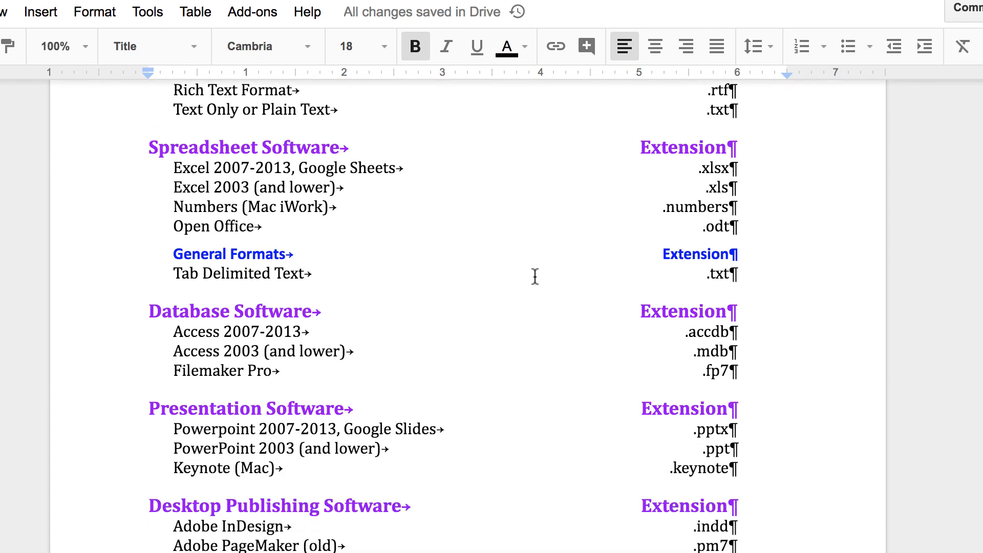
pyautogui.scroll(-12, 535, 276)
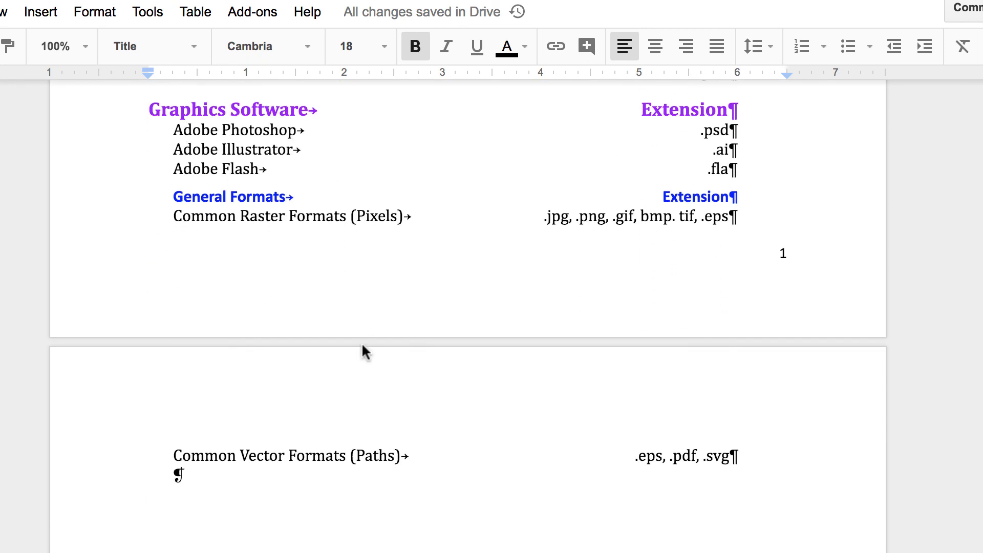
pyautogui.scroll(20, 424, 343)
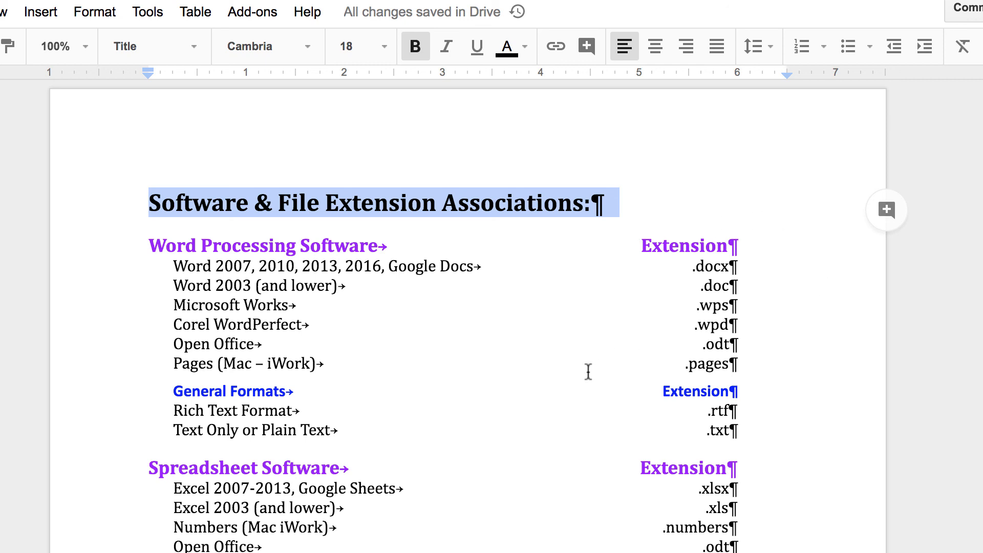
pyautogui.scroll(-20, 587, 372)
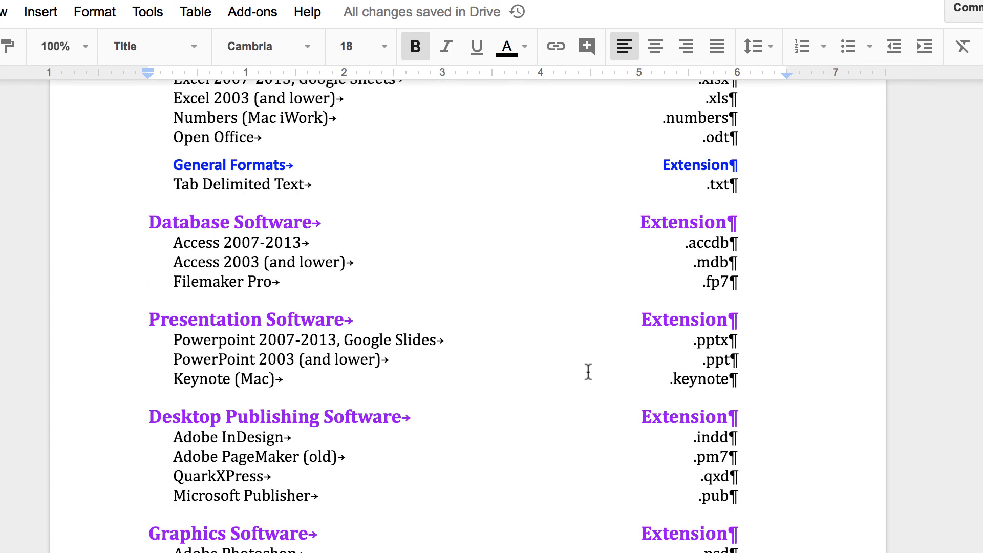
pyautogui.scroll(-5, 588, 371)
pyautogui.scroll(13, 588, 372)
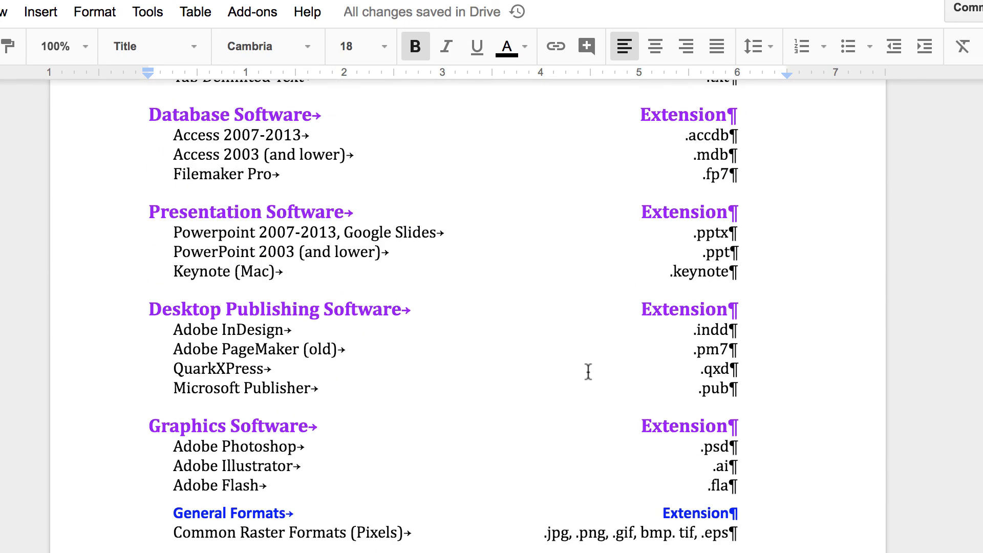
pyautogui.scroll(5, 587, 371)
pyautogui.scroll(-5, 587, 372)
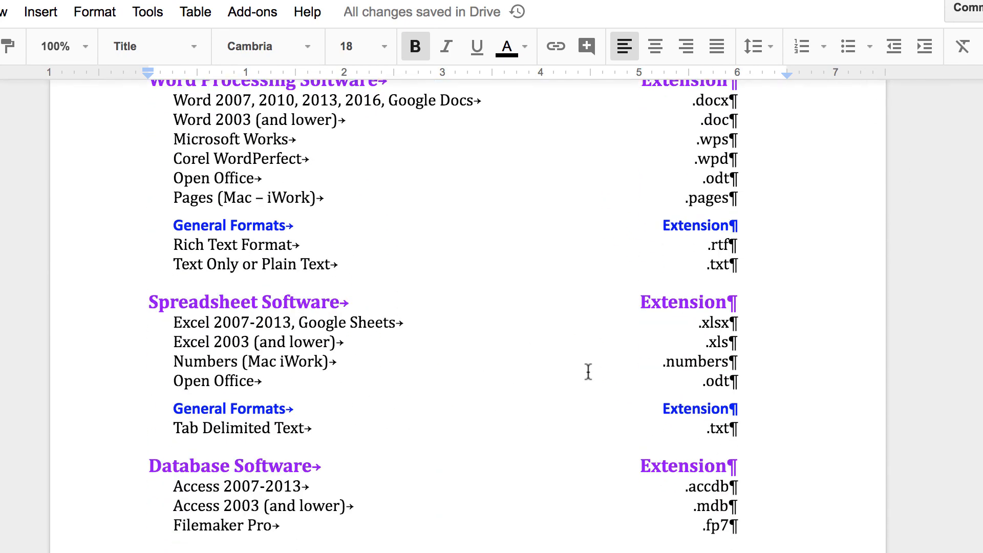